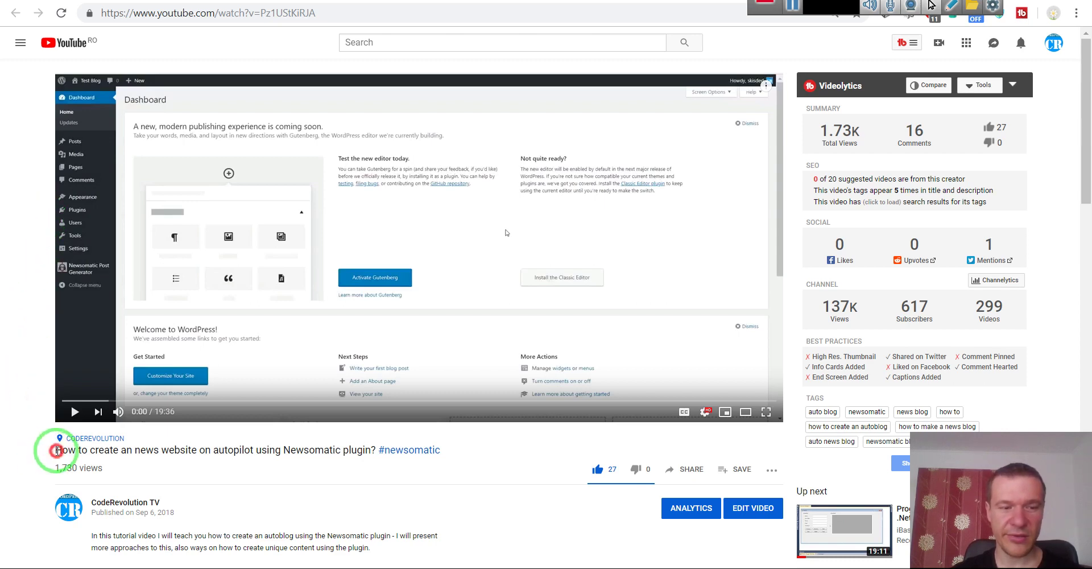
Step: Highlight 'autopilot' and 'Newsomatic' in the video title, then clear the selection
drag(55, 450, 288, 451)
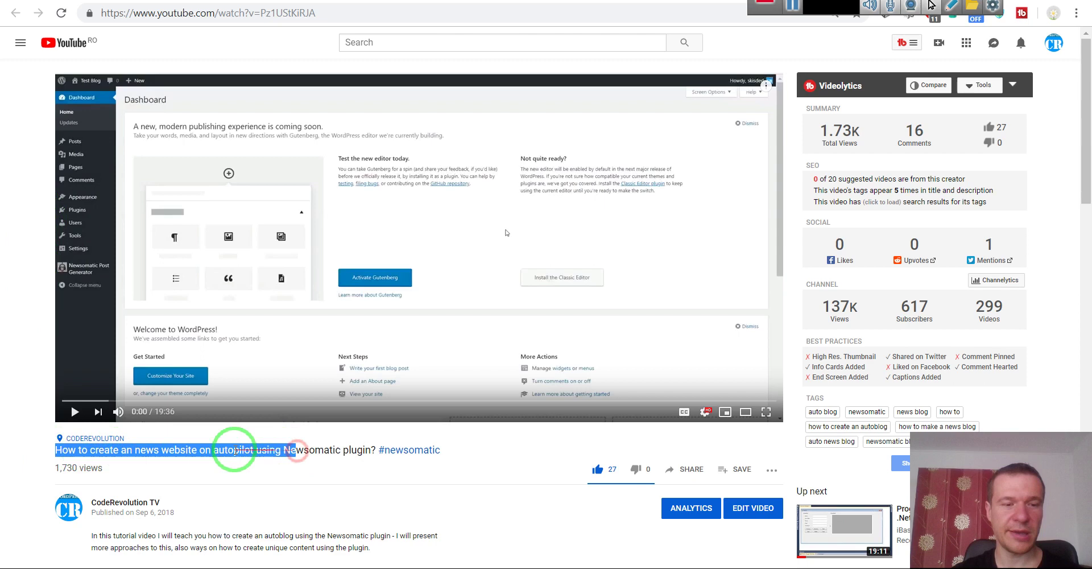
double_click(219, 451)
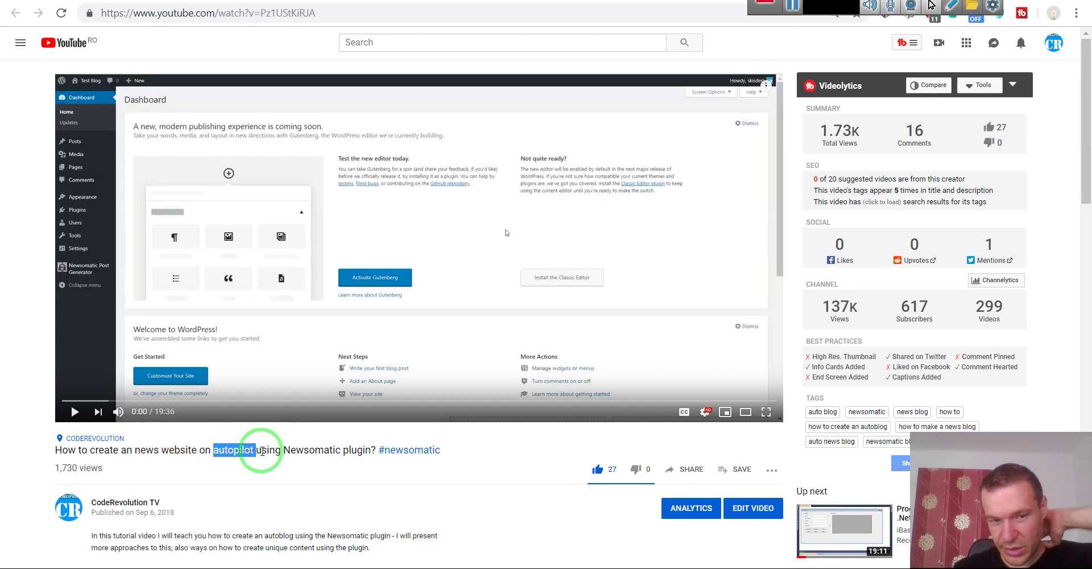
drag(285, 450, 338, 450)
click(34, 448)
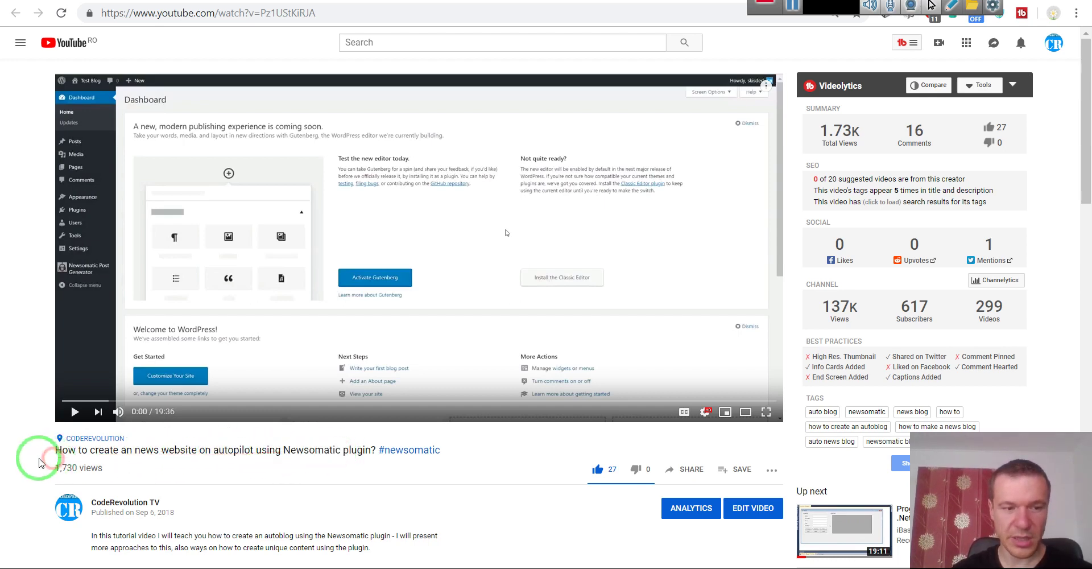
Step: Expand the video description to view its links, then collapse it again
scroll(85, 461, down, 1)
click(127, 505)
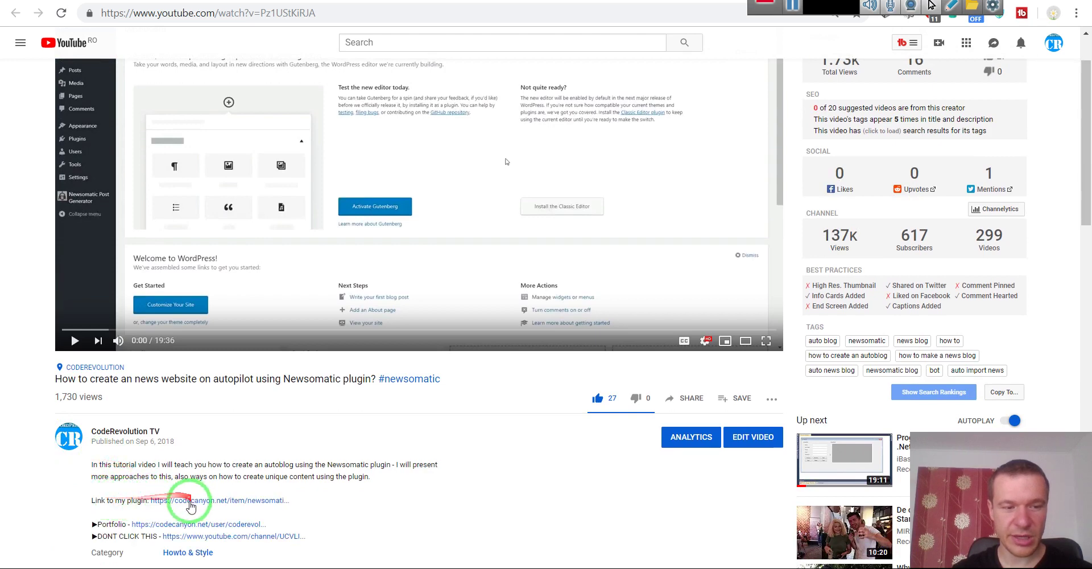
scroll(25, 463, down, 2)
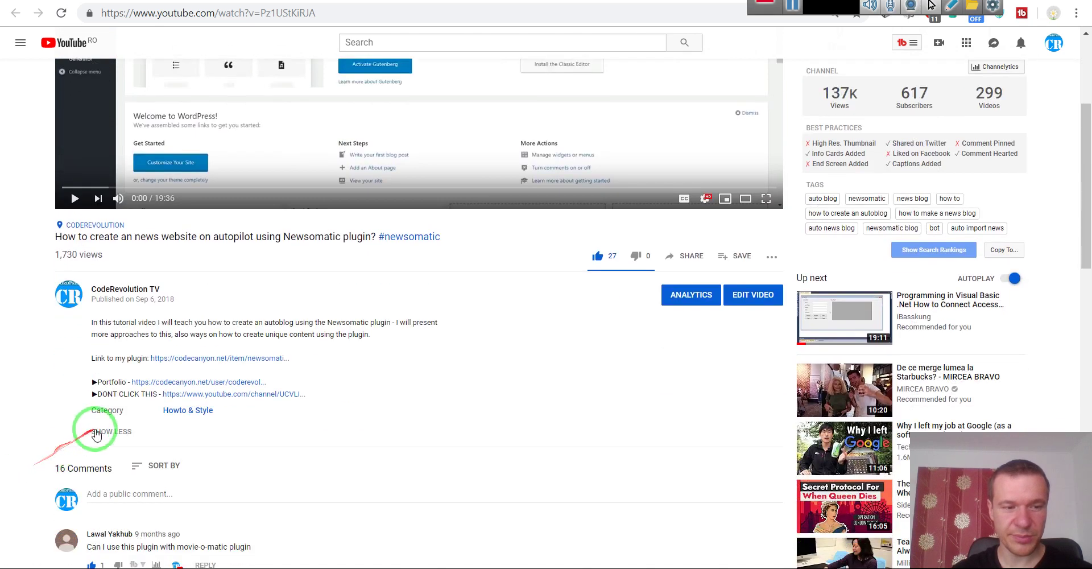
click(114, 429)
scroll(48, 421, up, 2)
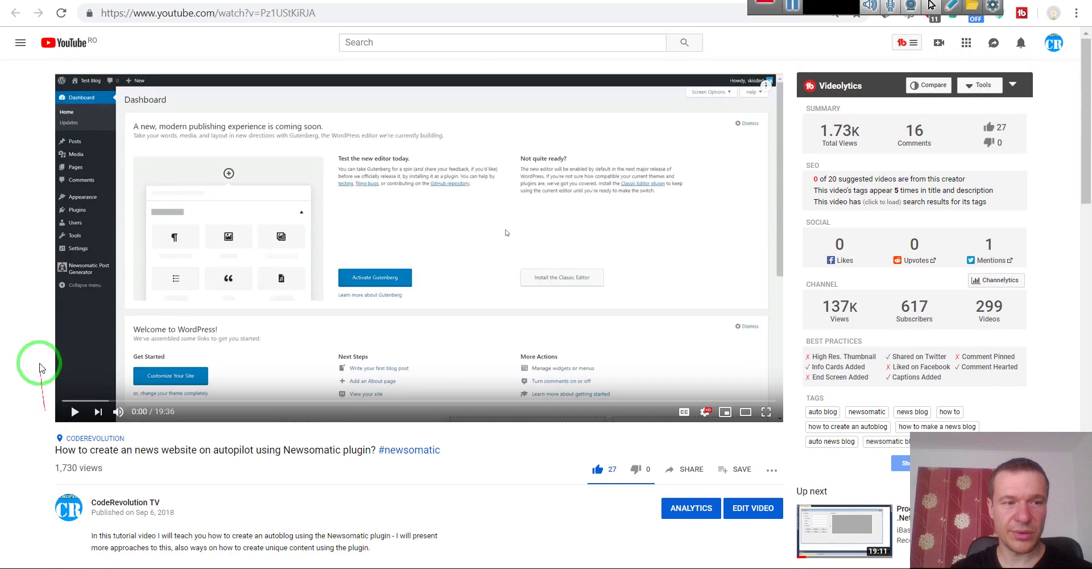
Step: Open and close the channel info card, then go to the Google Ads tab
click(765, 85)
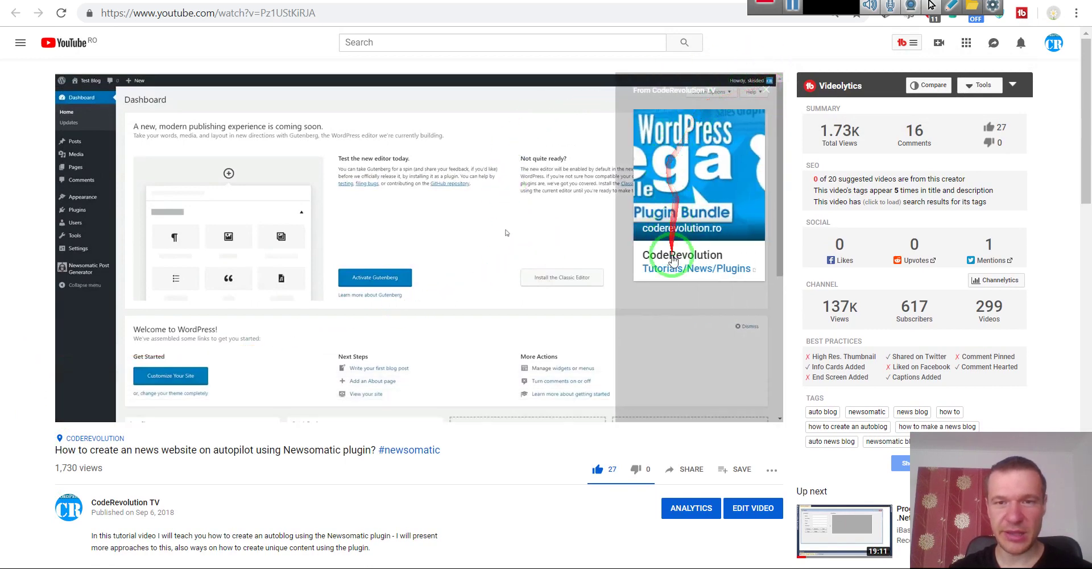
click(766, 88)
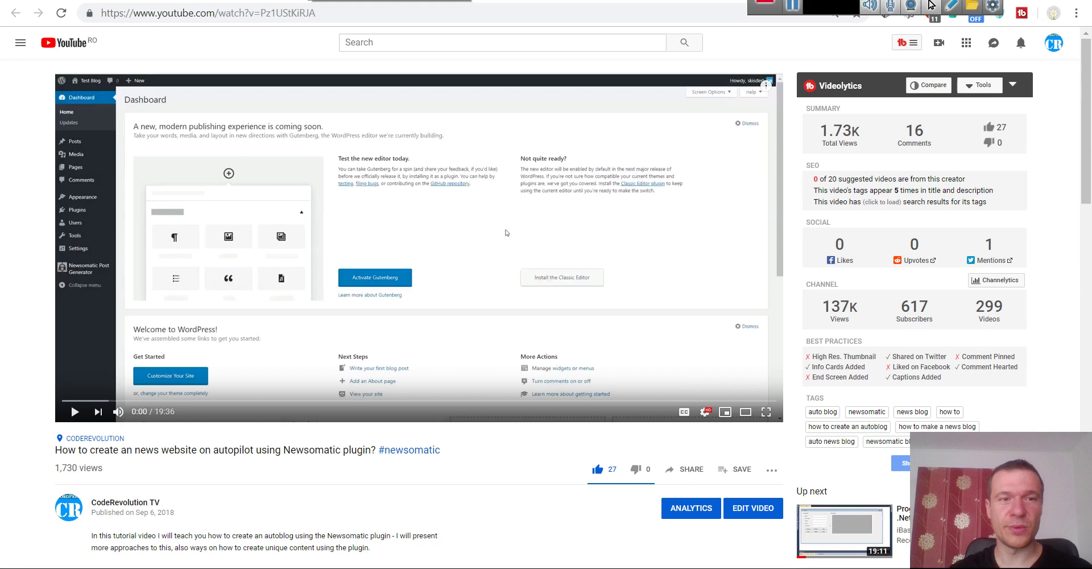
key(ctrl+Tab)
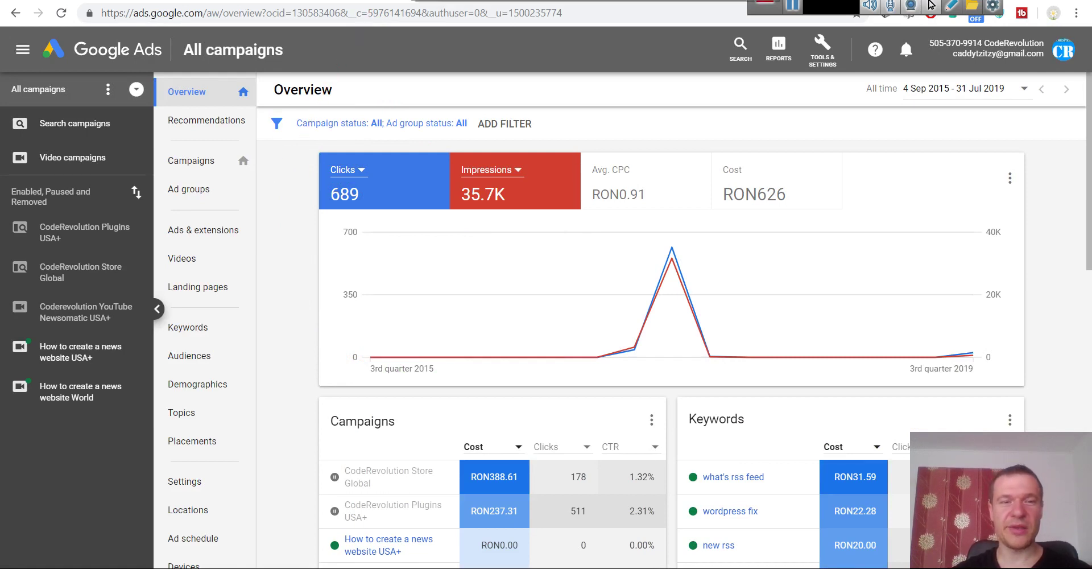
Step: Toggle between the Google Ads overview and the Newsomatic video, ending on the YouTube page
click(930, 5)
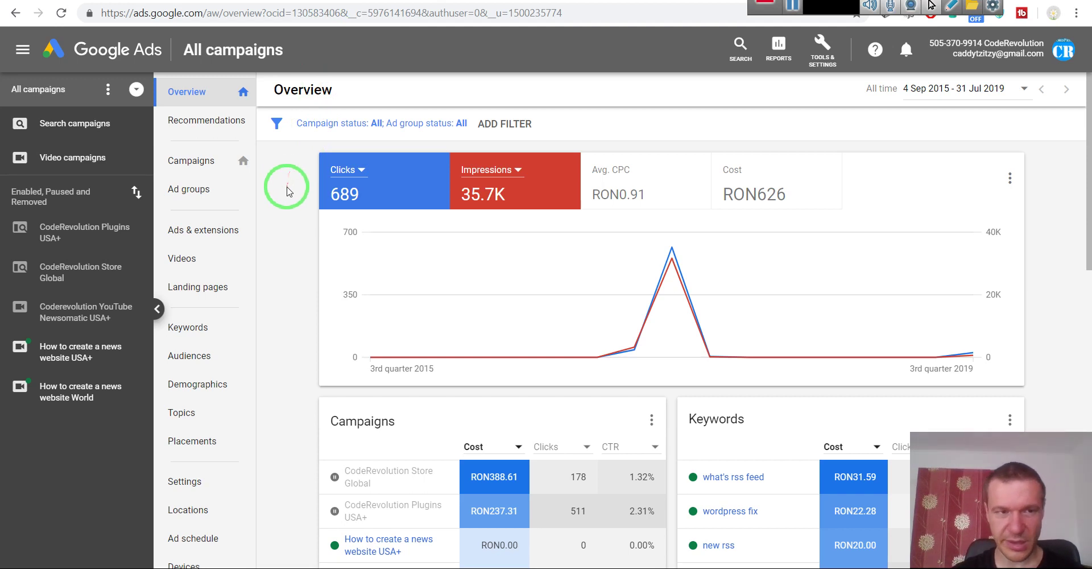
drag(136, 89, 312, 82)
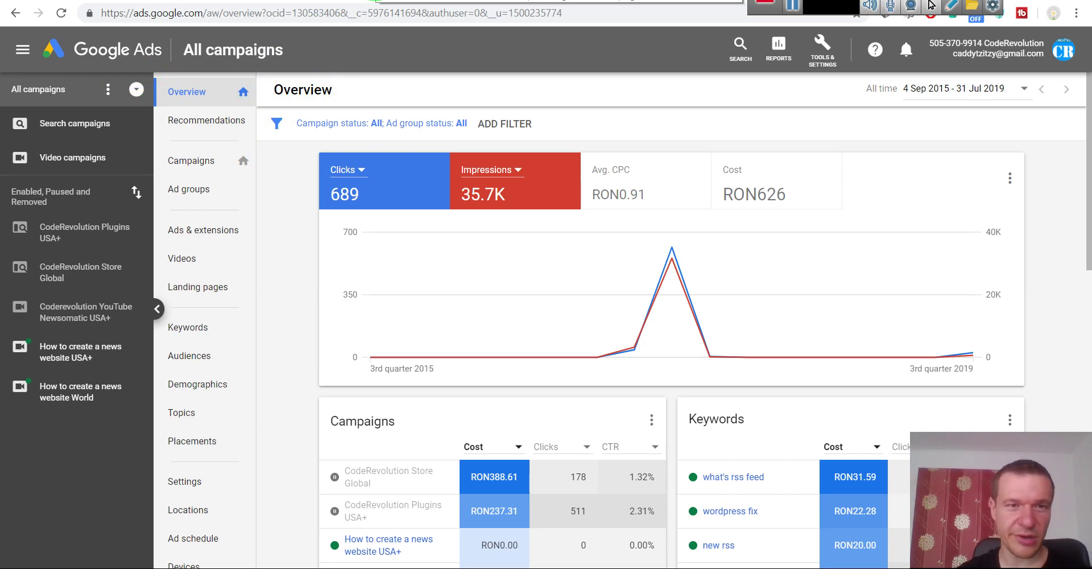
key(ctrl+Tab)
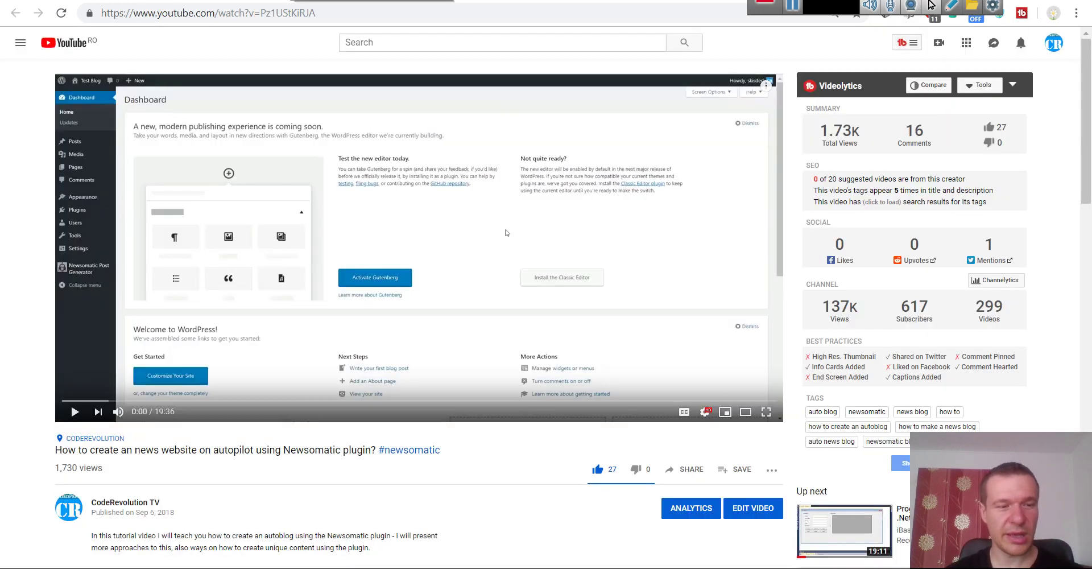
key(ctrl+shift+Tab)
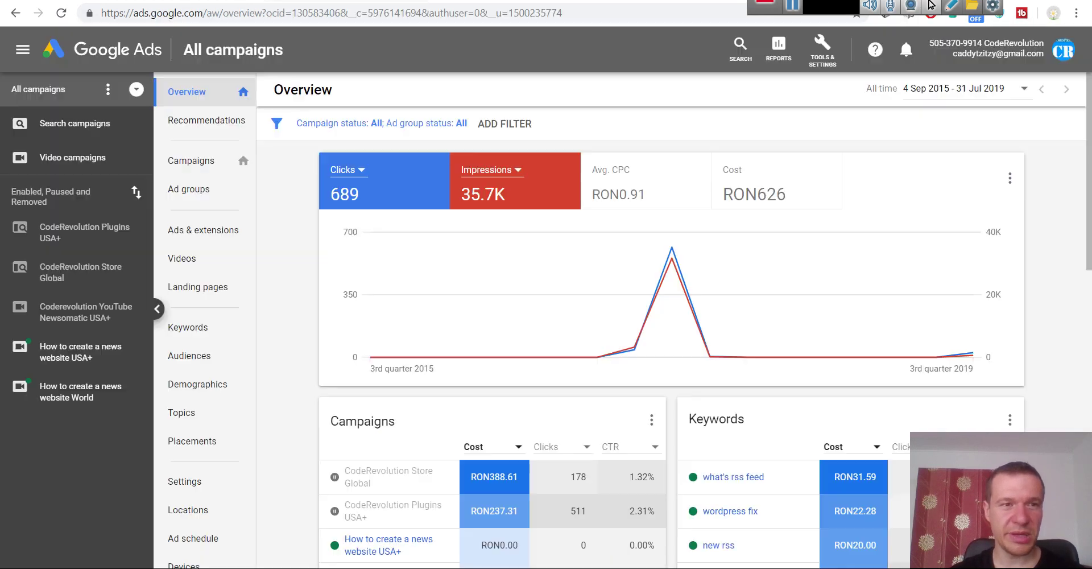
key(ctrl+Tab)
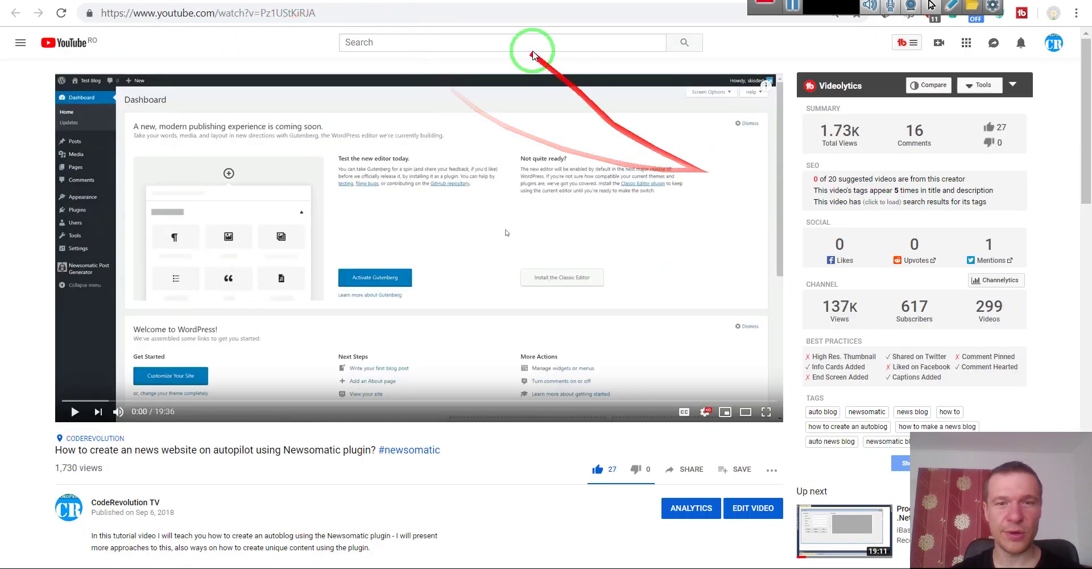
key(ctrl+shift+Tab)
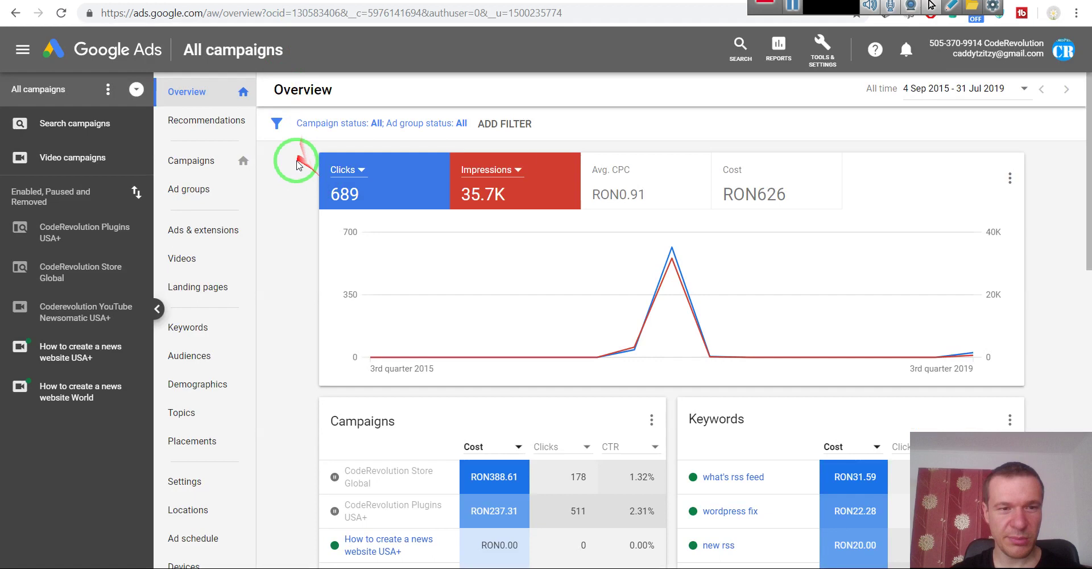
scroll(293, 178, down, 2)
scroll(292, 186, up, 2)
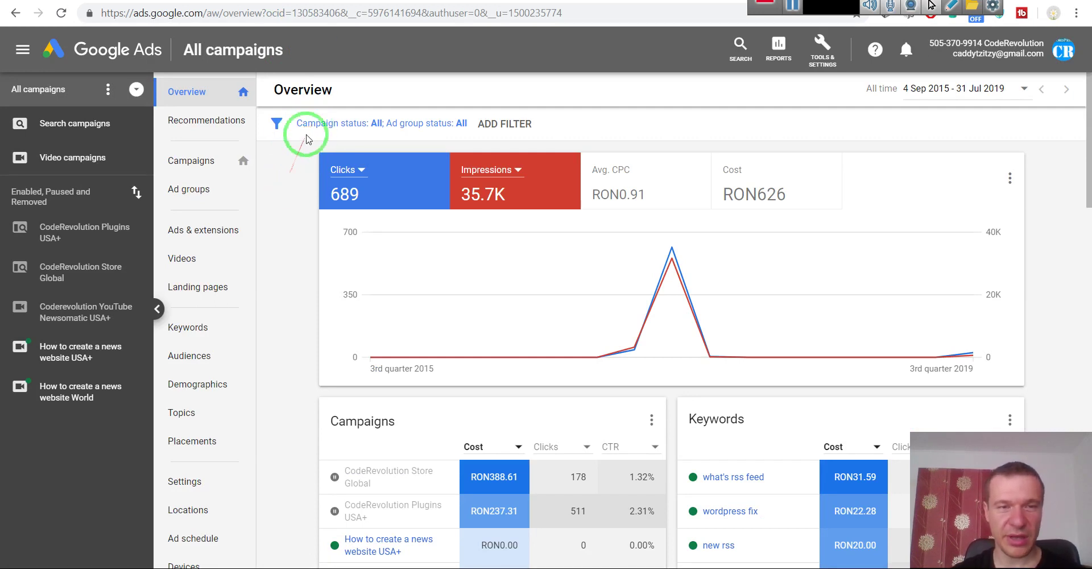
click(344, 1)
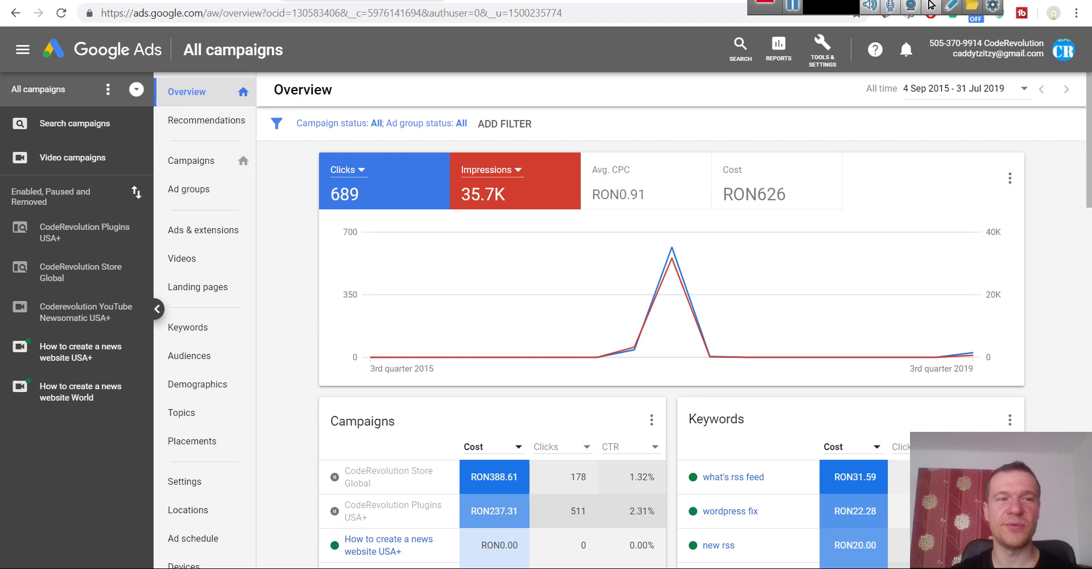
mouse_move(284, 11)
mouse_down()
mouse_move(302, 142)
mouse_move(292, 170)
mouse_move(412, 131)
mouse_up()
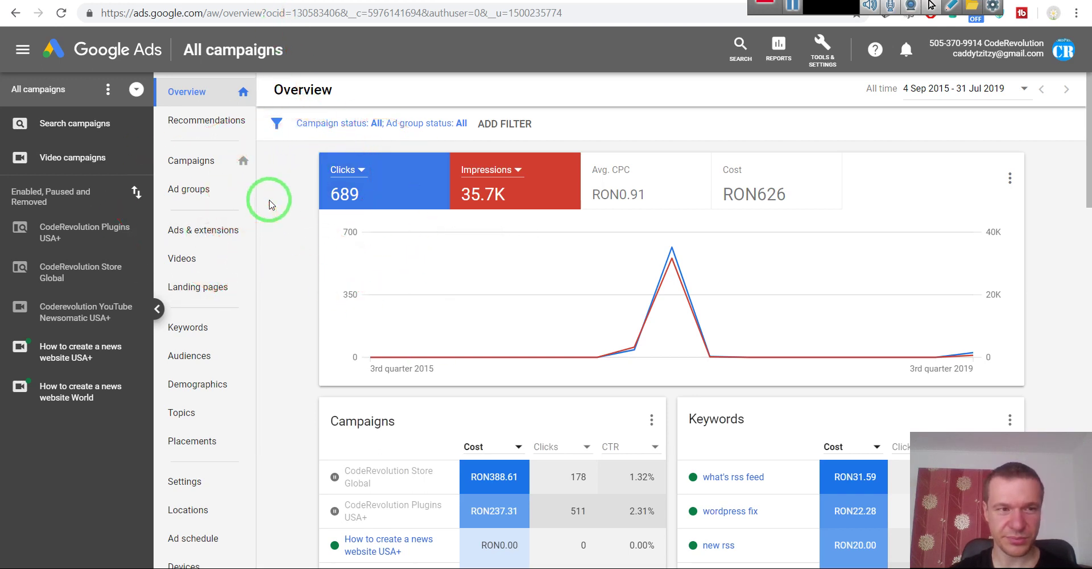
drag(270, 204, 355, 17)
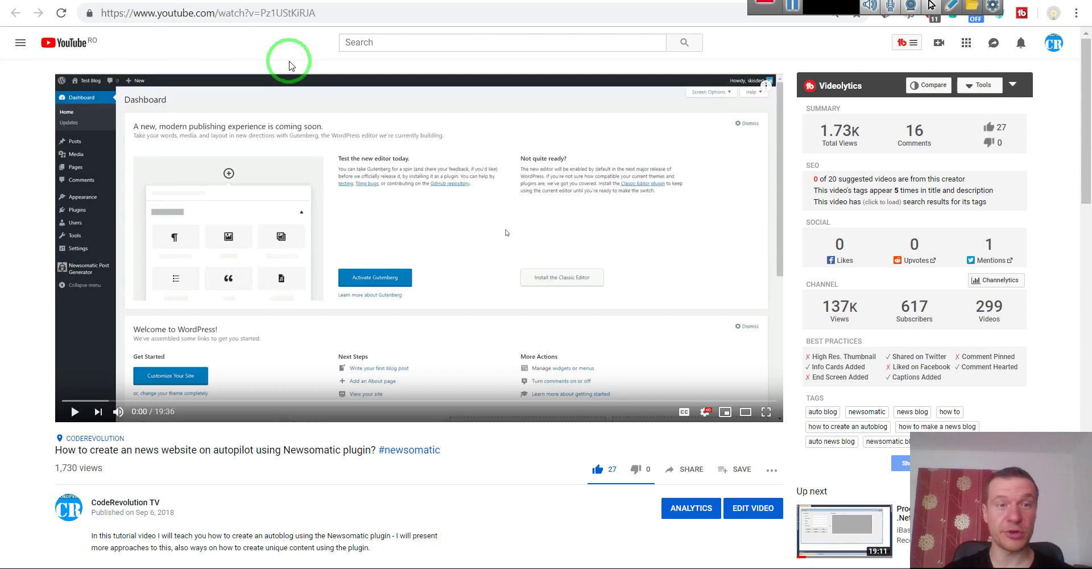
Step: Highlight the video's 1,730 view count, then return to the Google Ads campaigns overview
drag(278, 1, 181, 245)
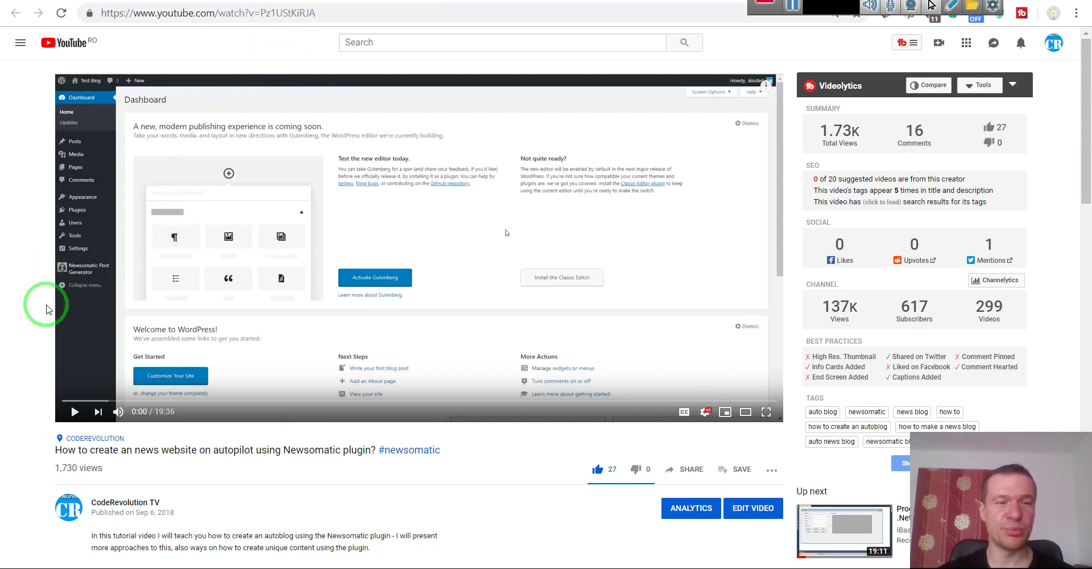
drag(53, 467, 77, 466)
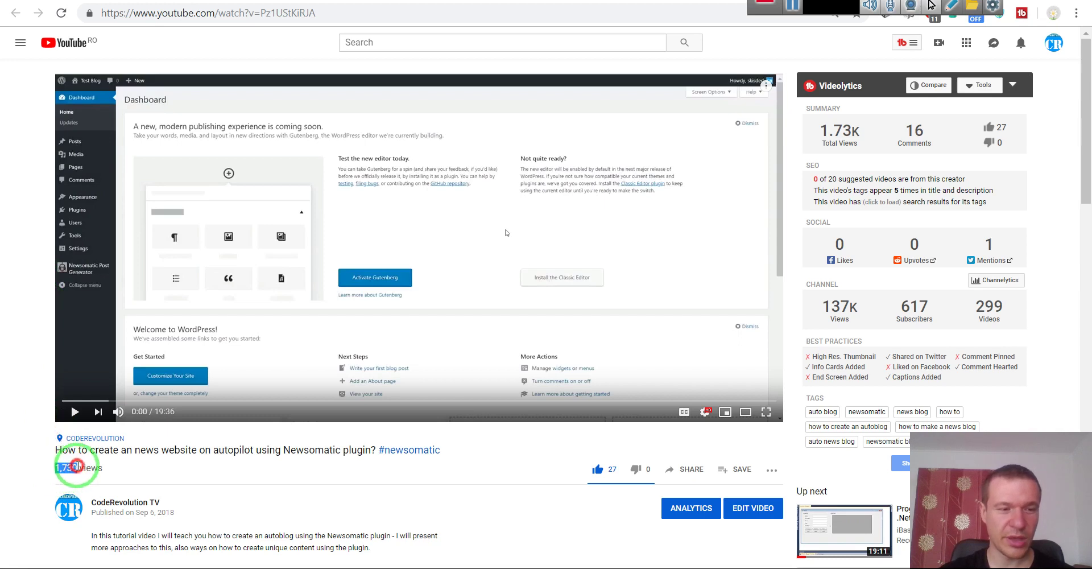
click(37, 464)
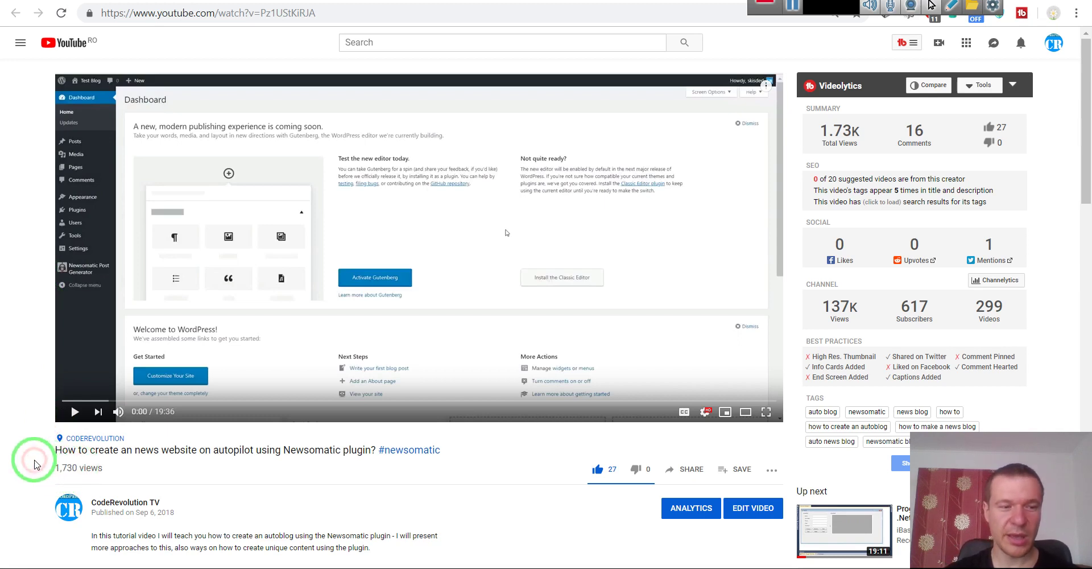
double_click(67, 467)
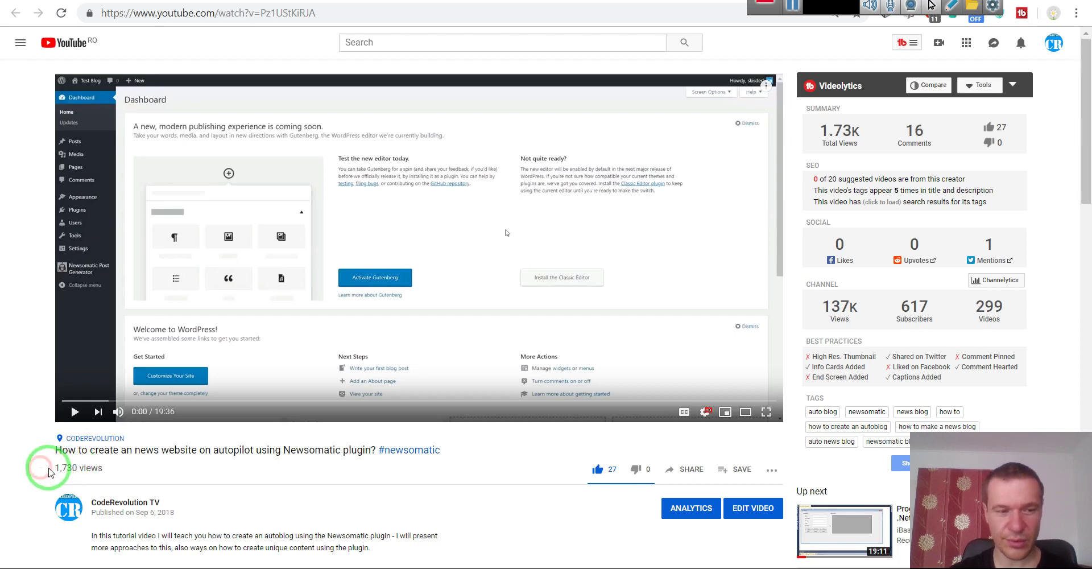
click(73, 467)
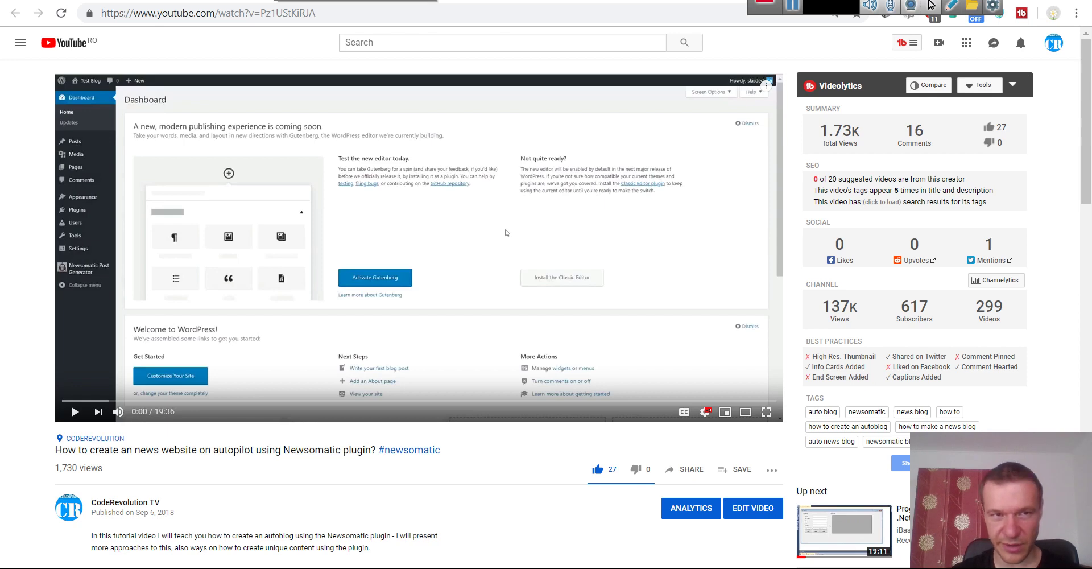
click(387, 1)
click(297, 186)
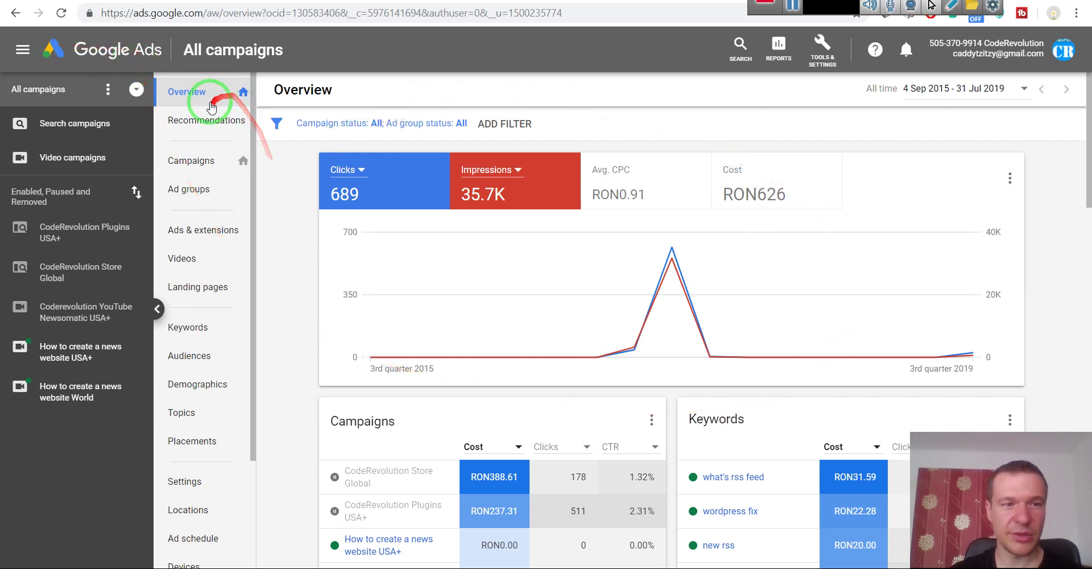
Step: Create a new Video campaign with goal Product and brand consideration, subtype Influence consideration
click(194, 161)
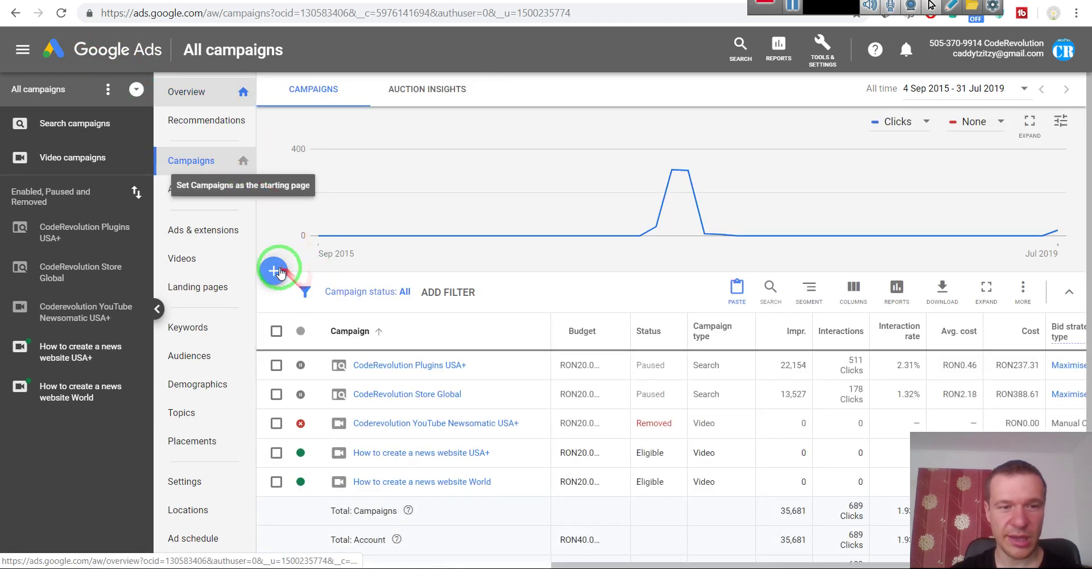
click(275, 272)
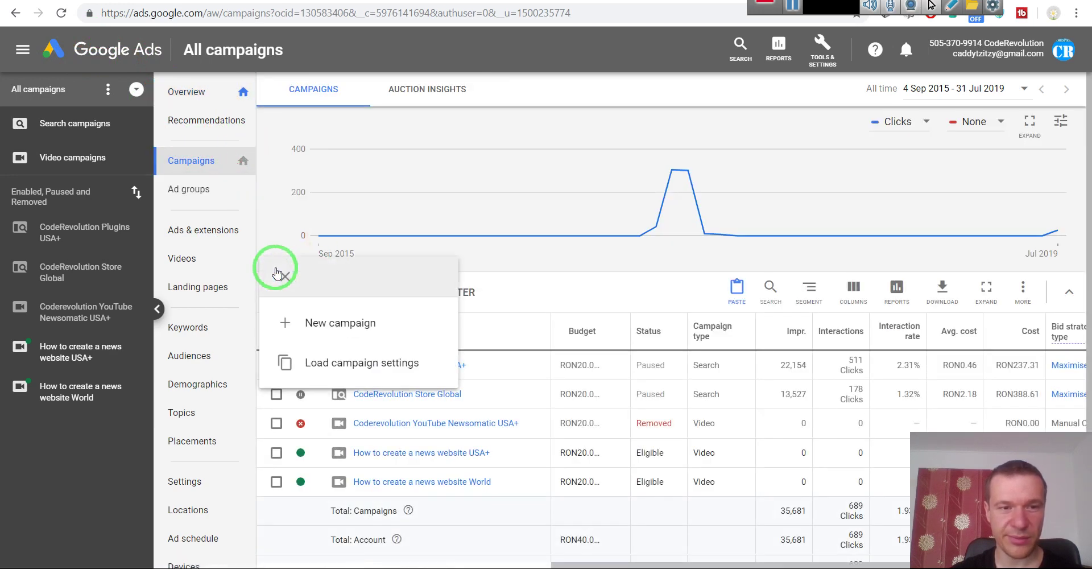
click(318, 323)
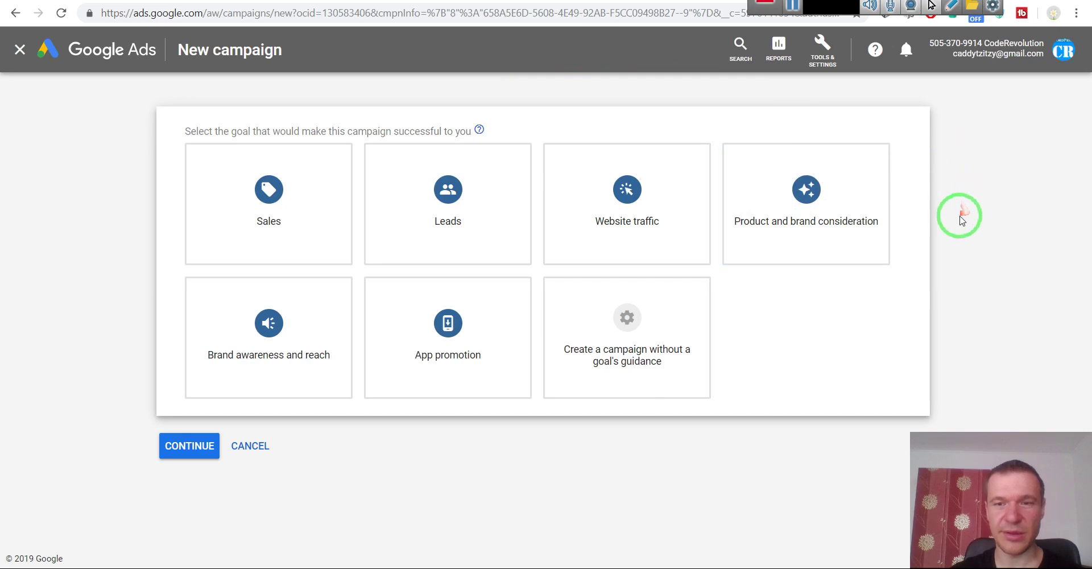
click(865, 230)
click(832, 233)
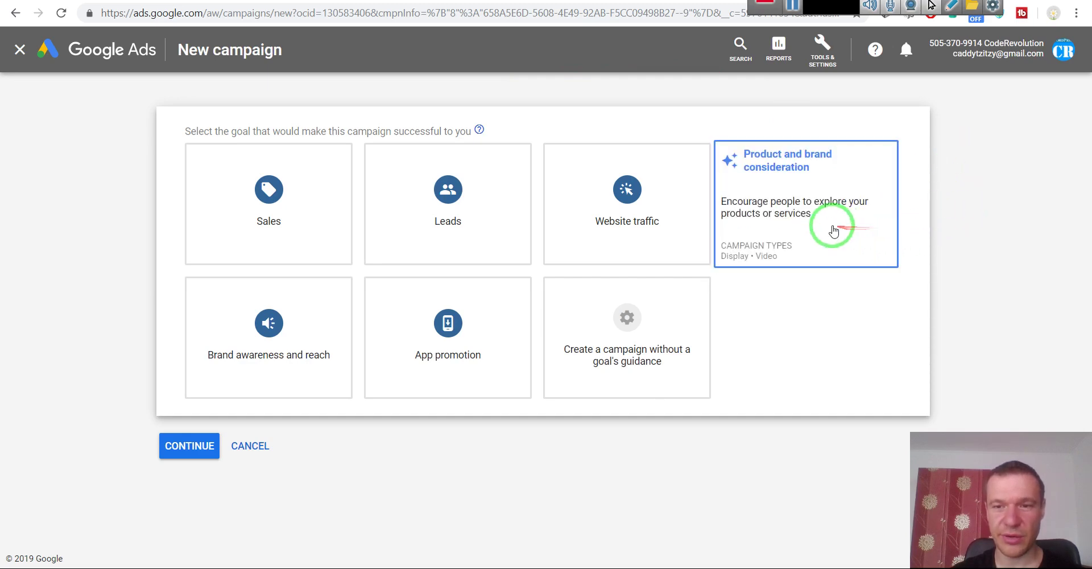
click(449, 449)
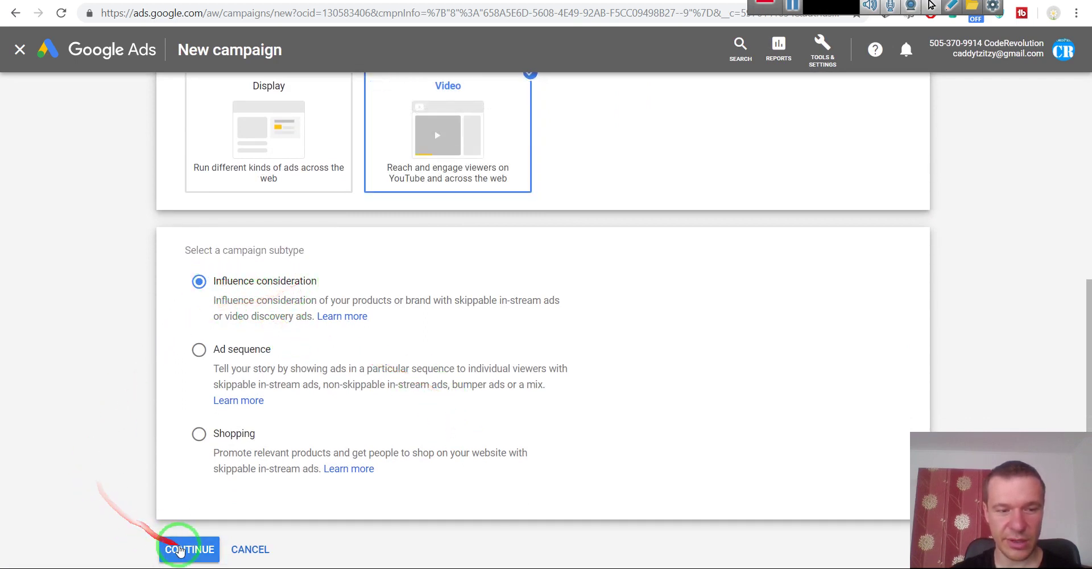
click(179, 550)
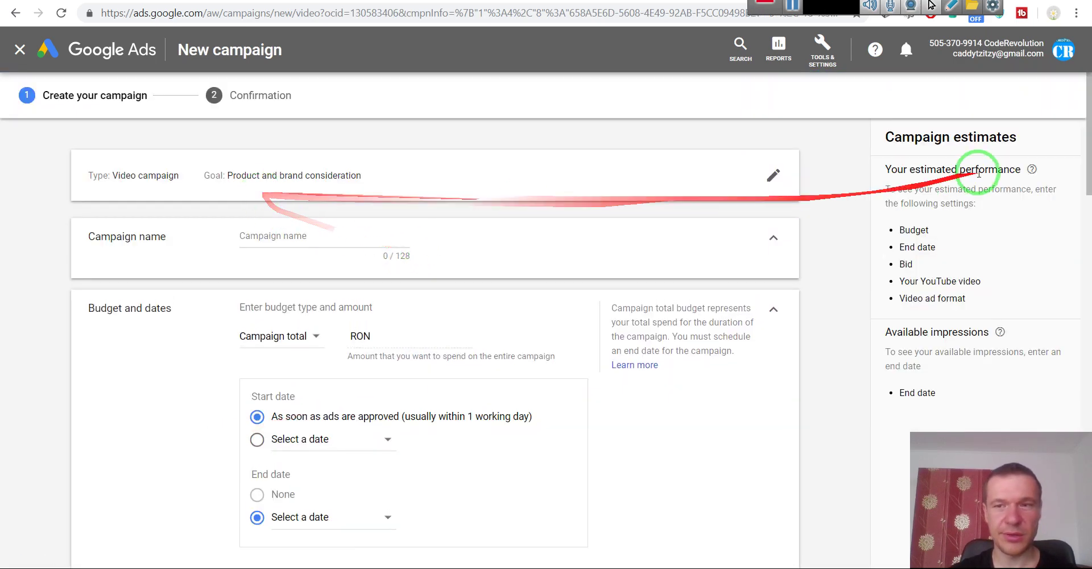
Step: Capitalise the campaign name so it reads 'YouTube Ads Newsomatic USA+'
scroll(693, 269, down, 20)
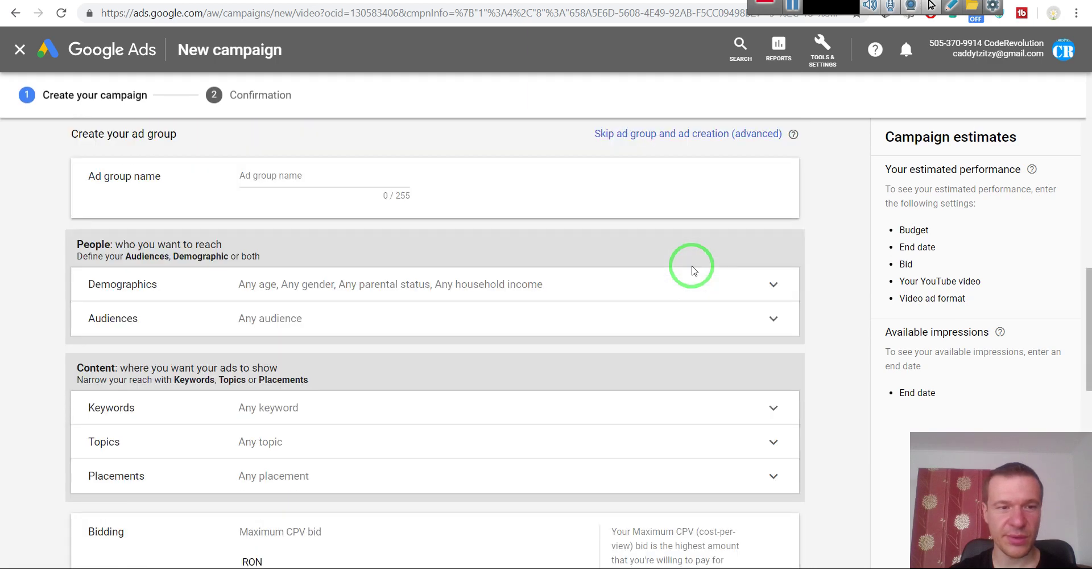
scroll(691, 272, down, 2)
scroll(682, 296, up, 20)
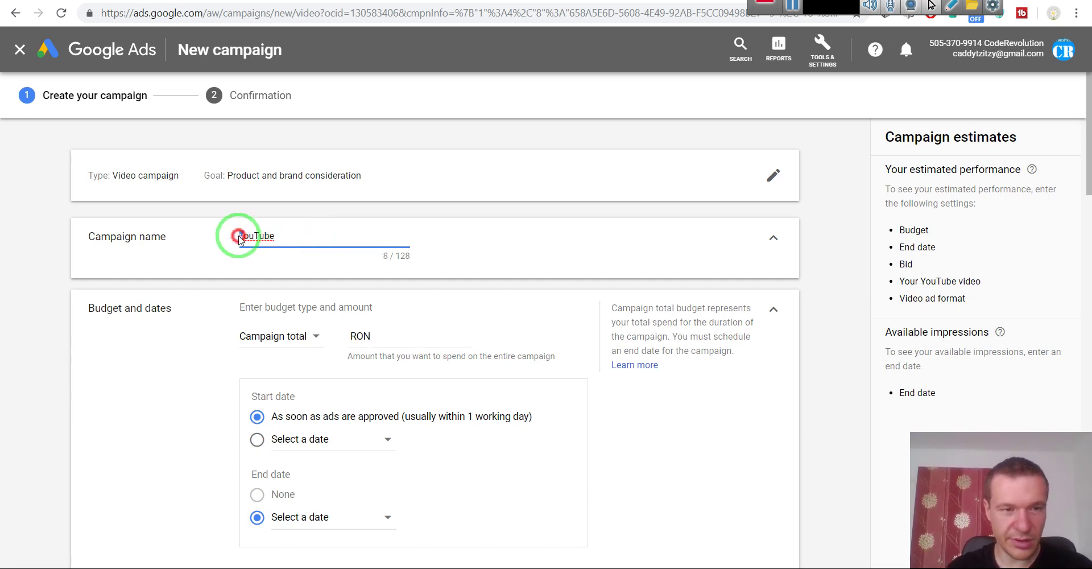
drag(236, 237, 243, 237)
text(Y)
click(311, 237)
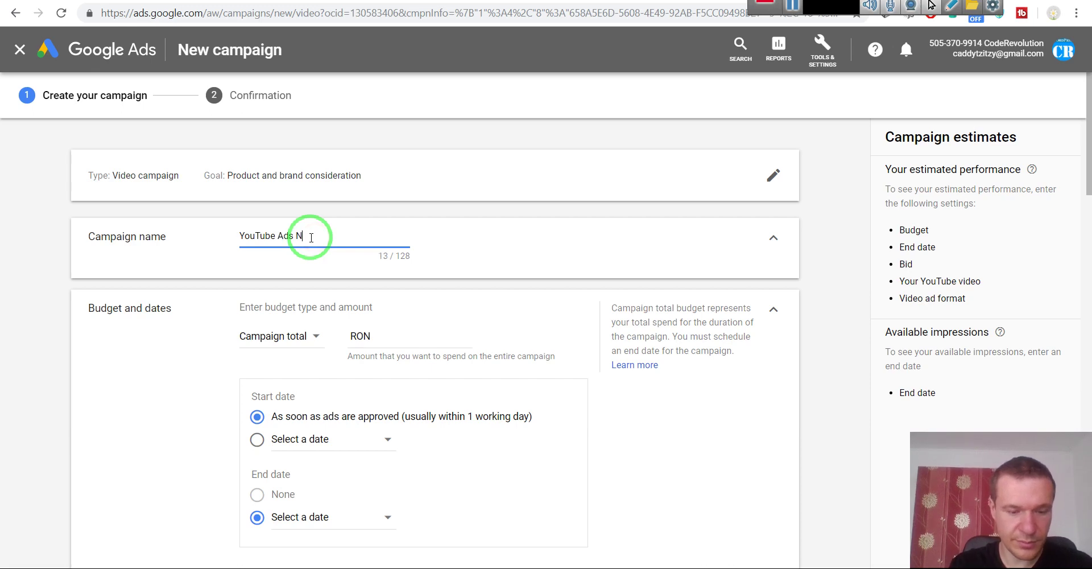
drag(311, 238, 227, 237)
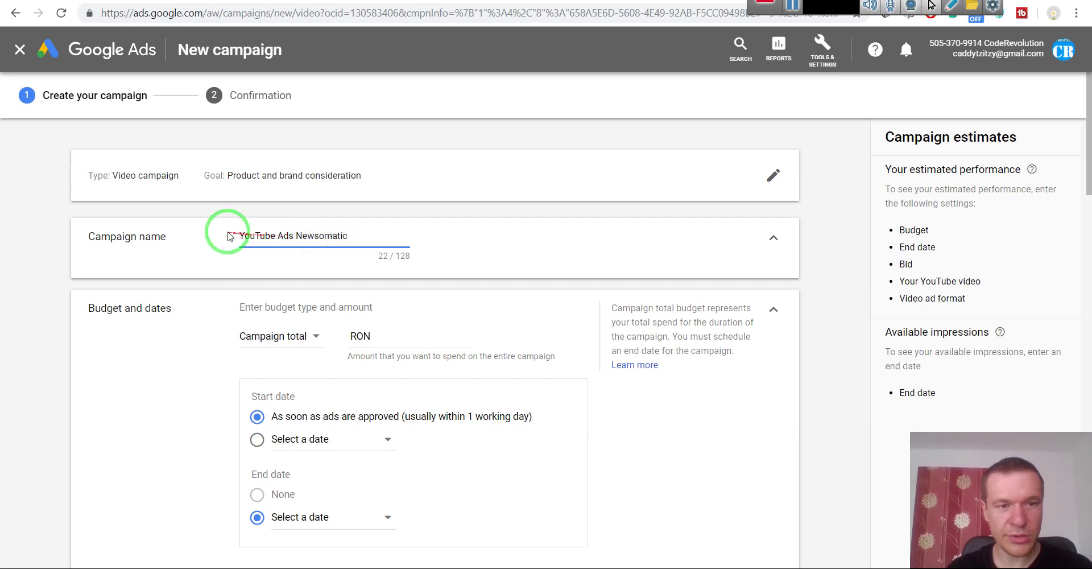
click(316, 1)
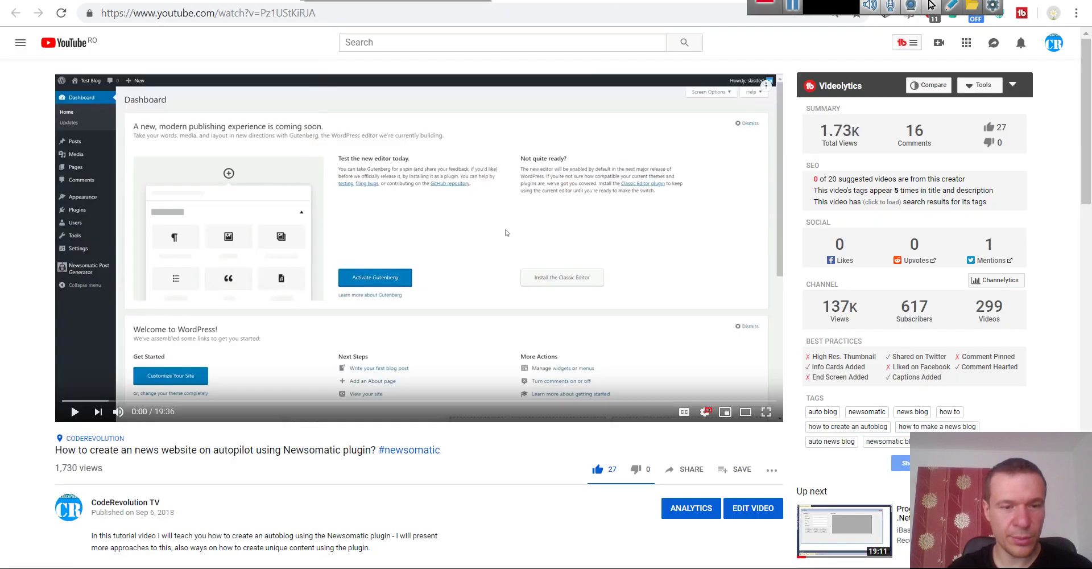
click(317, 1)
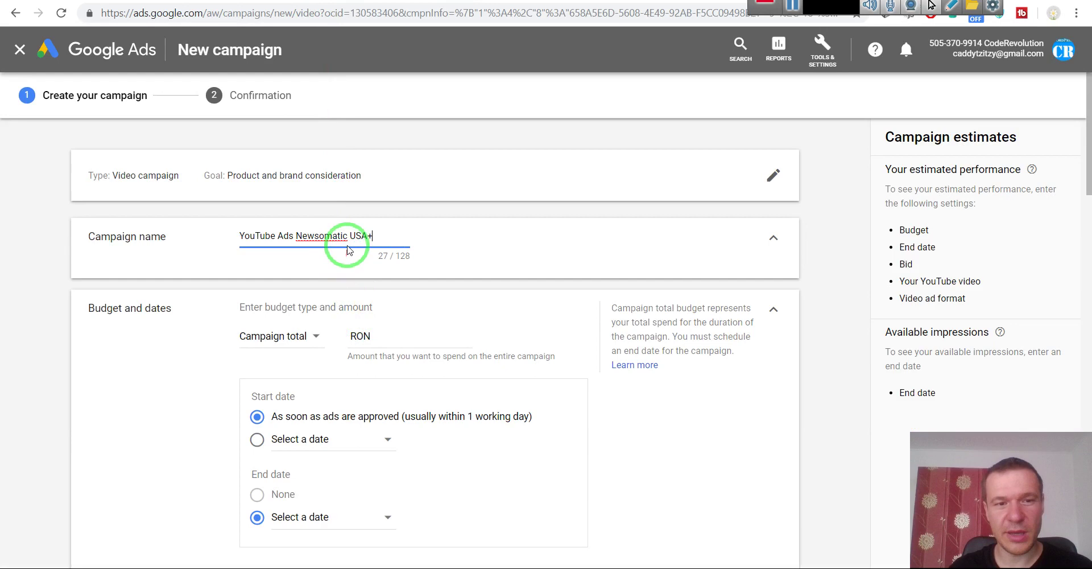
drag(352, 235, 375, 236)
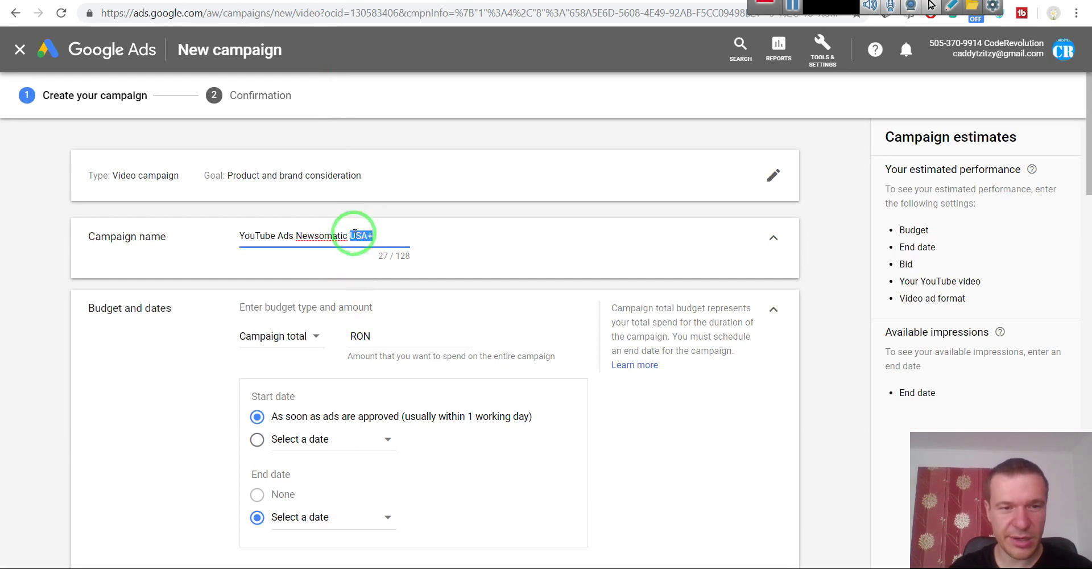
click(196, 263)
Step: Set the campaign budget type to Daily at 20.00 RON
scroll(197, 263, down, 3)
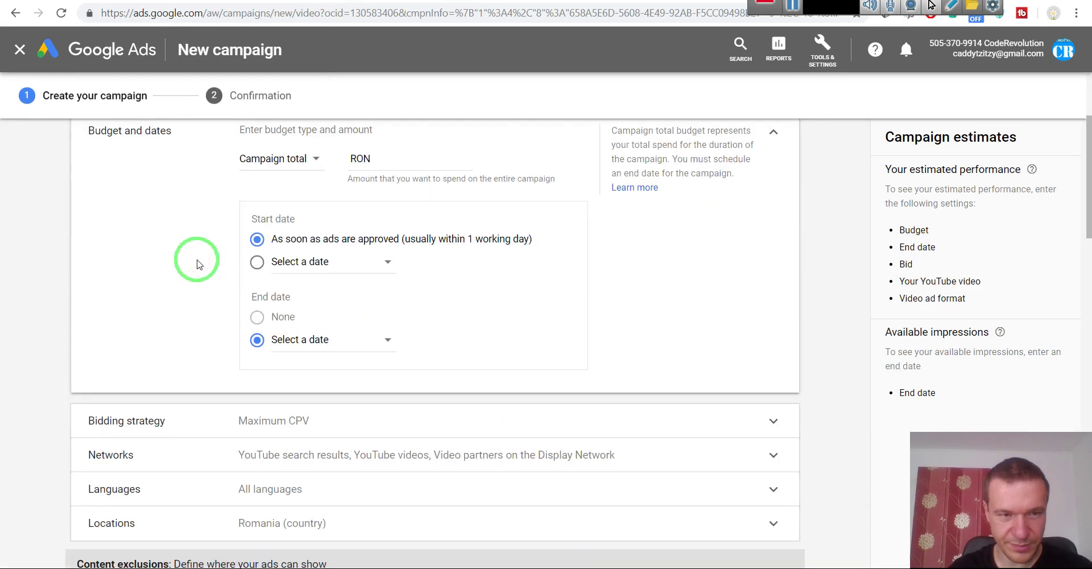
scroll(197, 263, up, 3)
drag(122, 310, 174, 321)
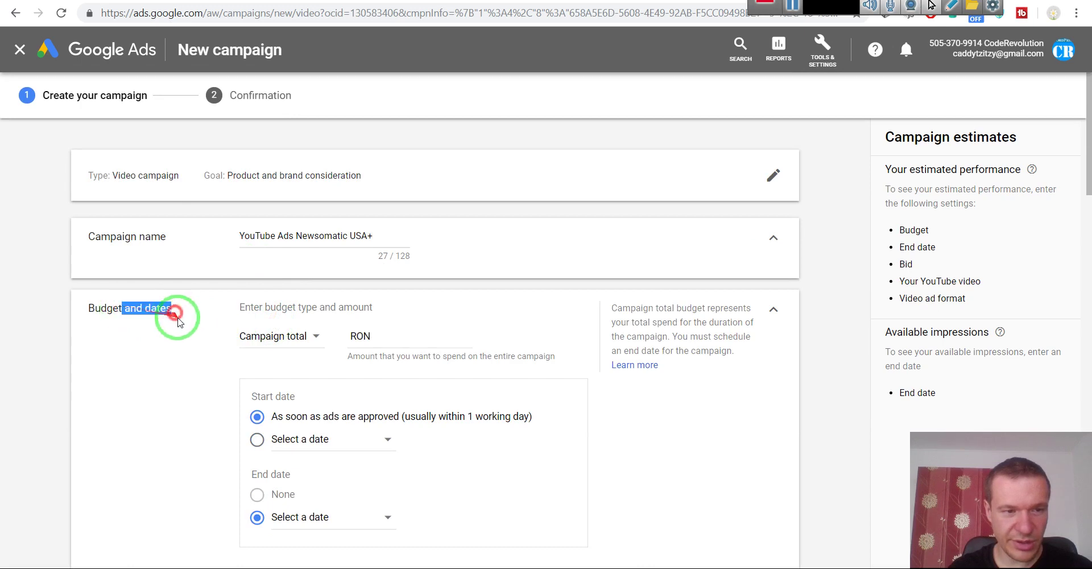
click(170, 330)
scroll(169, 331, down, 2)
click(269, 247)
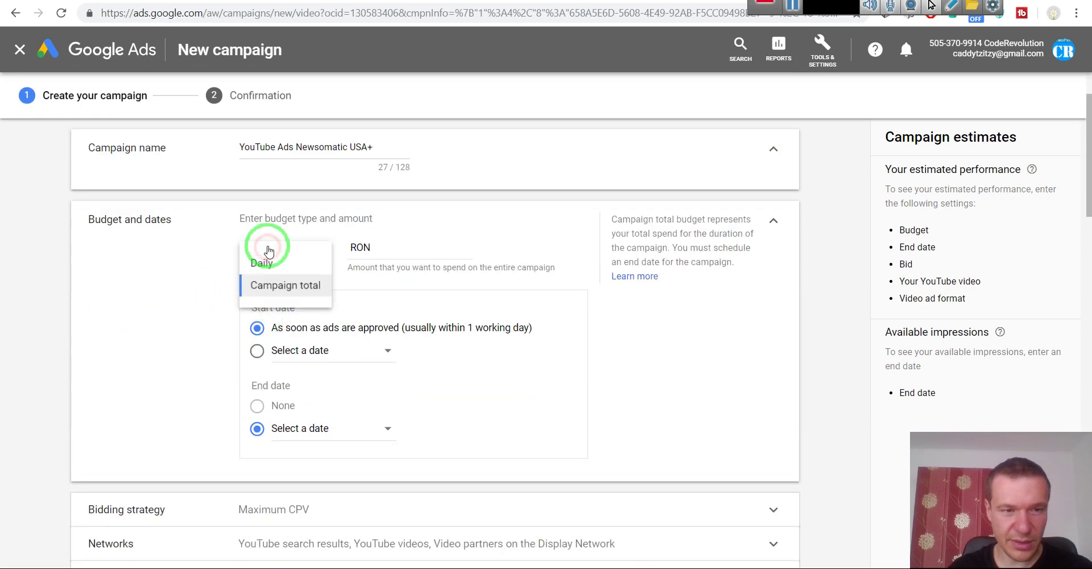
click(263, 265)
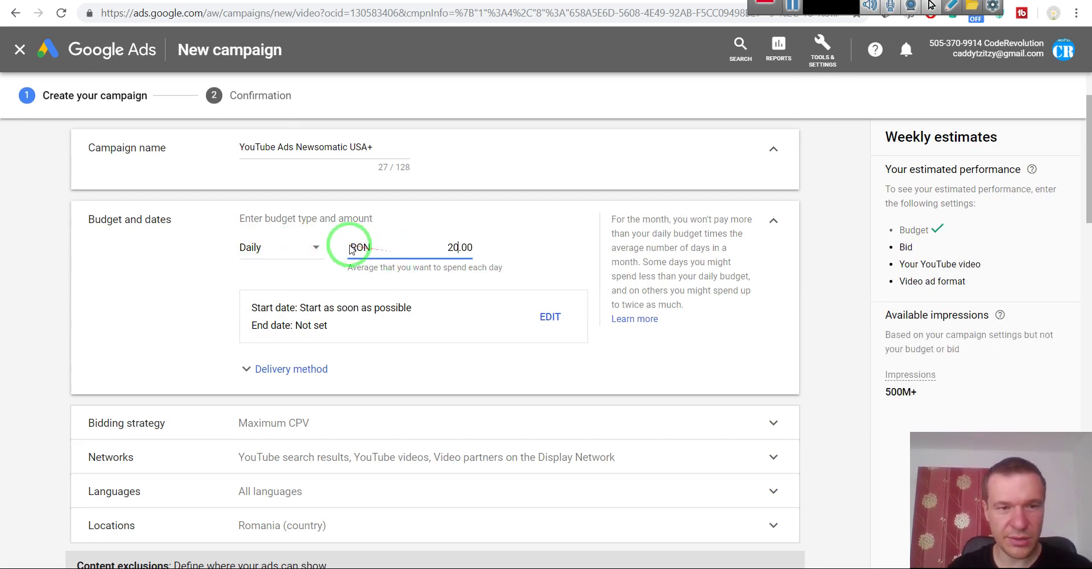
mouse_move(364, 249)
mouse_down()
mouse_move(731, 478)
mouse_move(363, 247)
mouse_move(678, 504)
mouse_move(879, 566)
mouse_up()
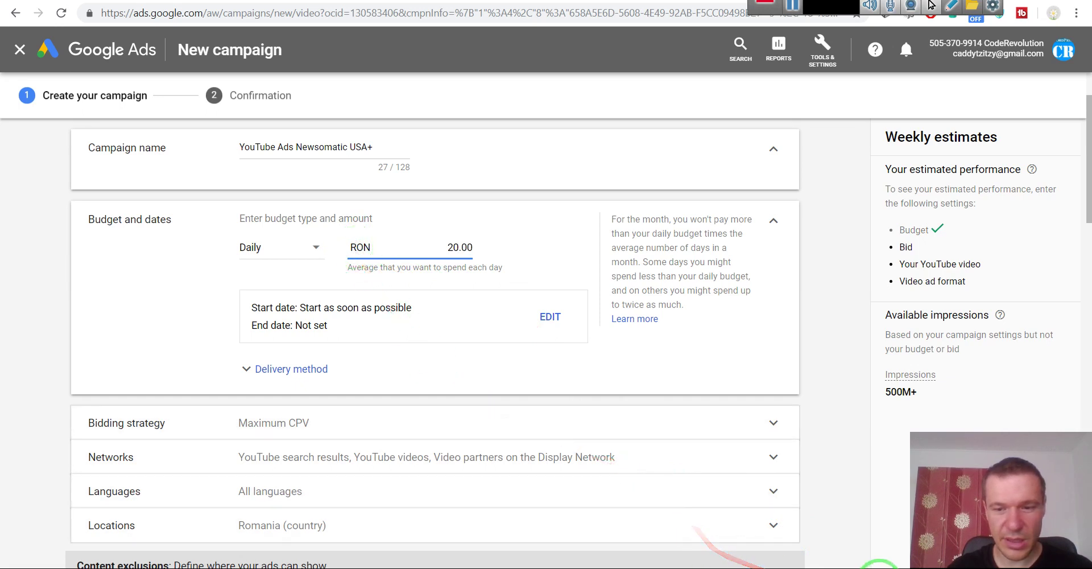
Step: Compute 20 ÷ 4.2 in Calculator (4.761904761904762), then return to the campaign form
click(870, 568)
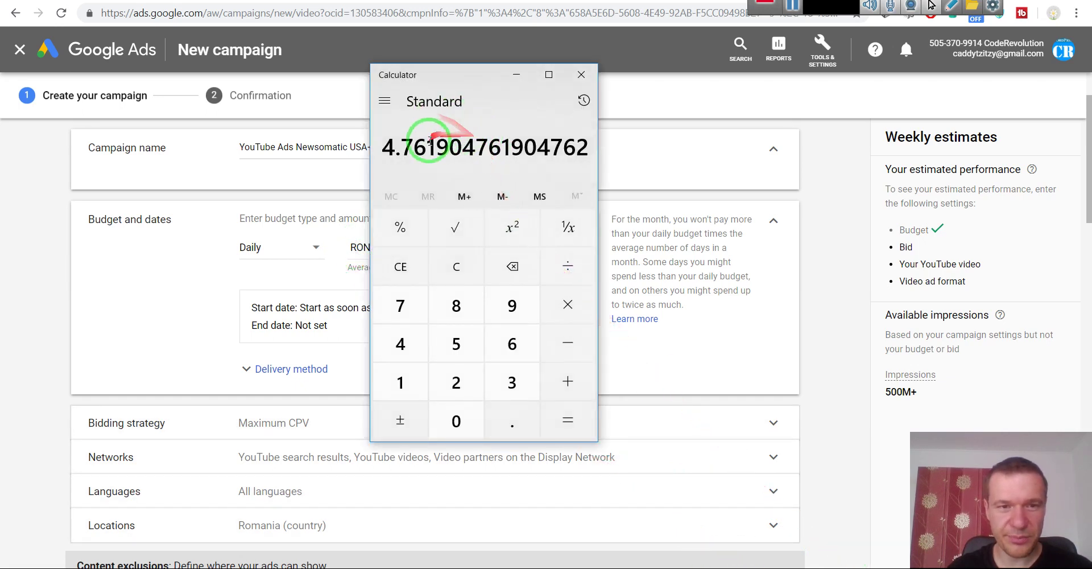
click(456, 266)
drag(444, 76, 658, 99)
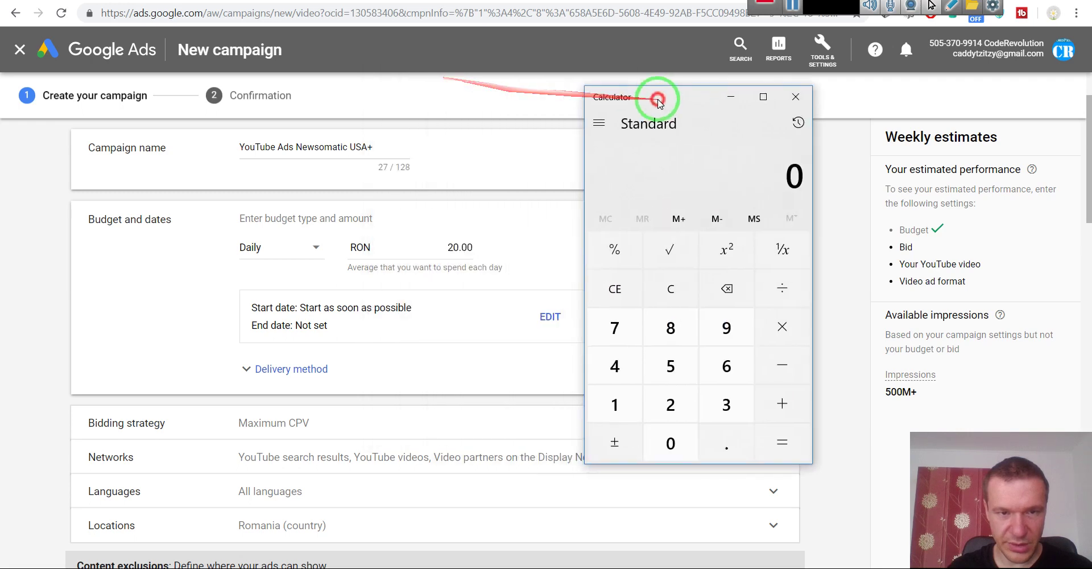
text(20)
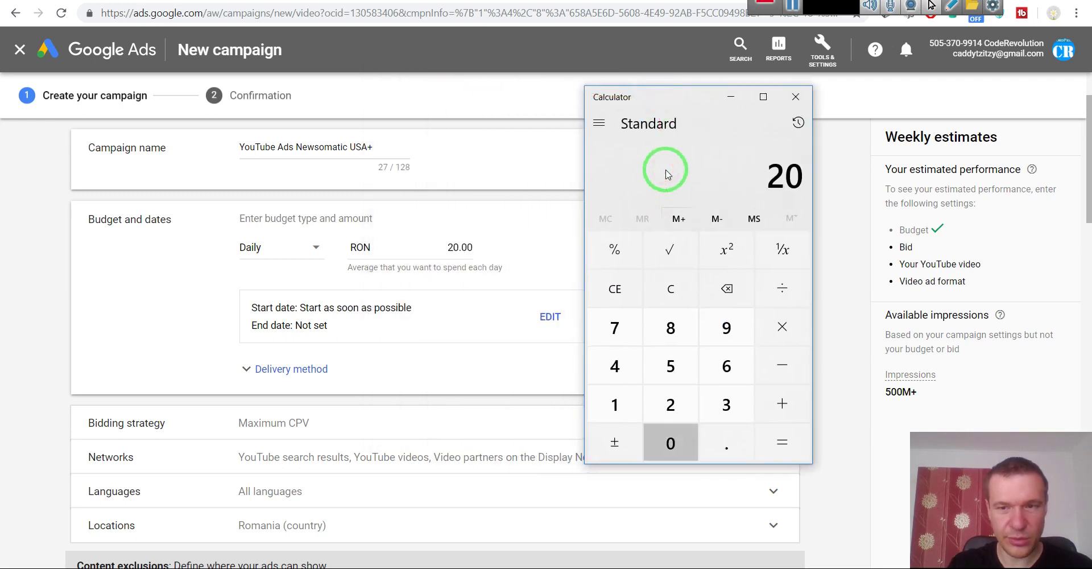
key(slash)
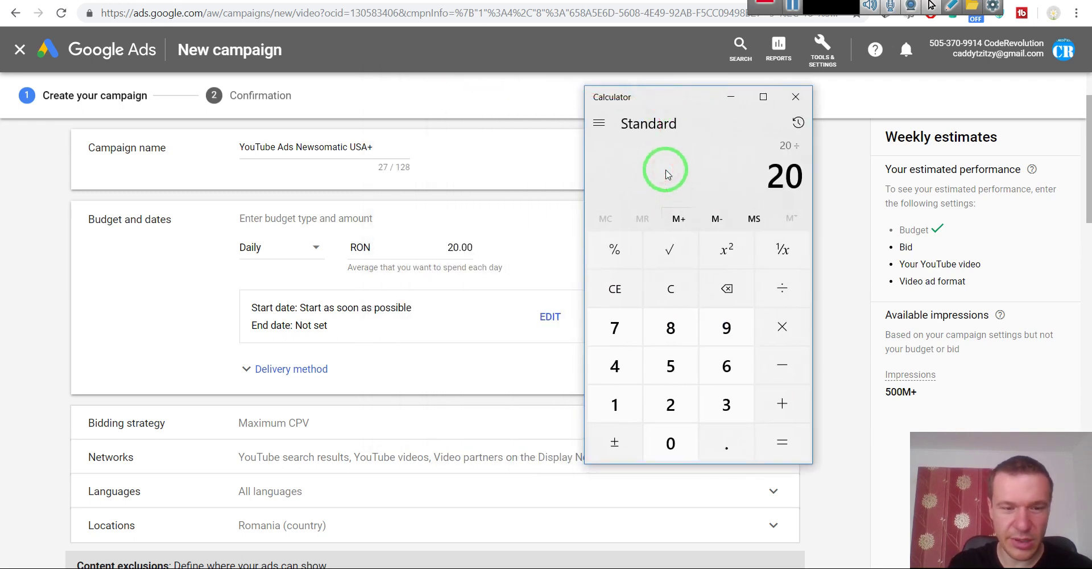
text(4.2)
key(Return)
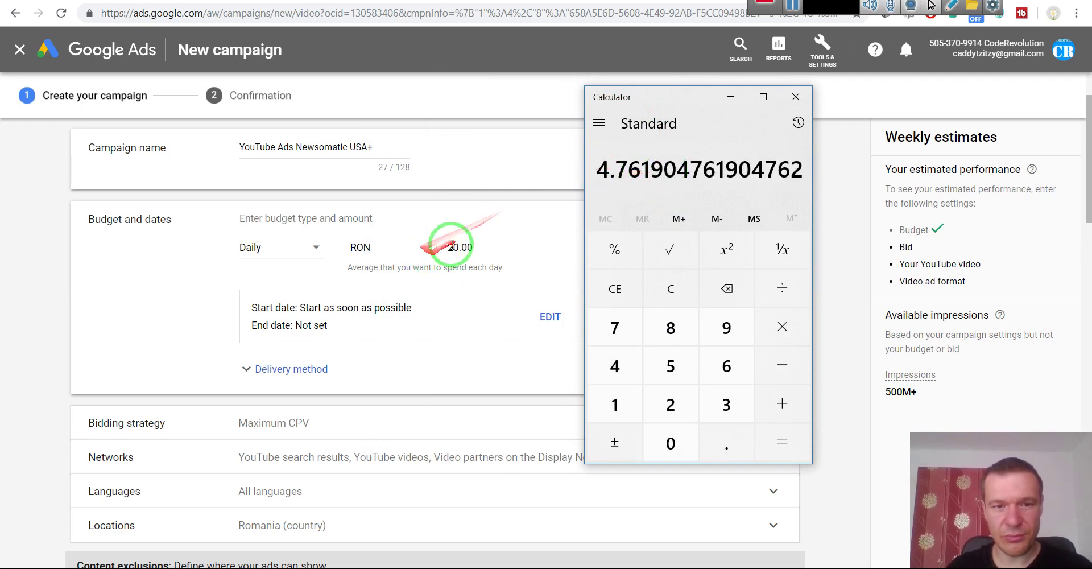
mouse_move(462, 240)
mouse_down()
mouse_move(555, 205)
mouse_move(598, 170)
mouse_move(623, 170)
mouse_up()
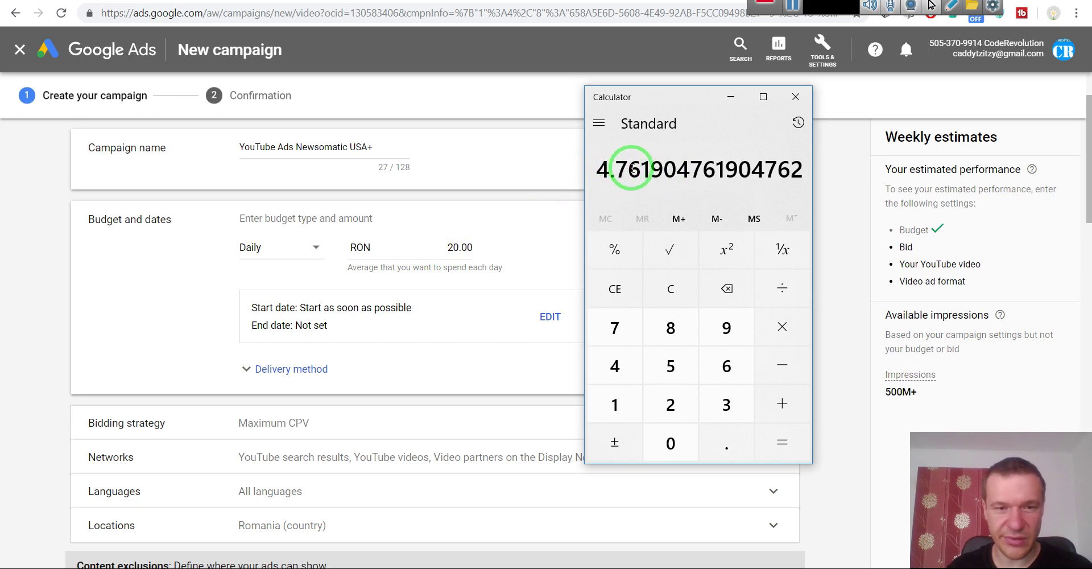
mouse_move(631, 168)
mouse_down()
mouse_move(451, 236)
mouse_move(360, 246)
mouse_move(69, 208)
mouse_move(297, 220)
mouse_move(444, 247)
mouse_up()
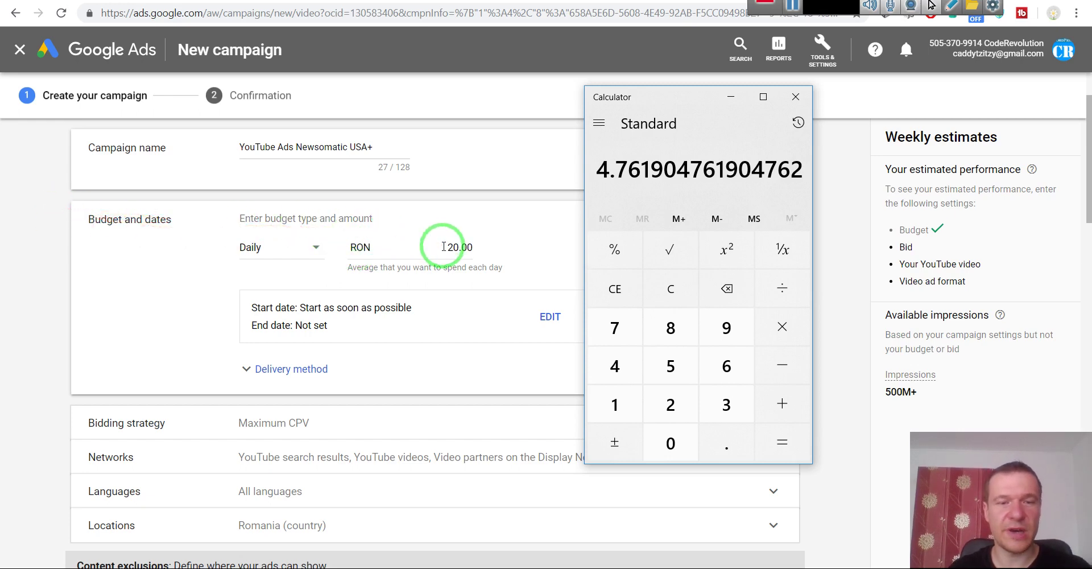
mouse_move(444, 246)
mouse_down()
mouse_move(309, 289)
mouse_move(151, 302)
mouse_move(227, 284)
mouse_move(369, 290)
mouse_move(361, 246)
mouse_move(470, 236)
mouse_move(95, 227)
mouse_move(463, 283)
mouse_move(360, 215)
mouse_move(162, 295)
mouse_move(375, 296)
mouse_move(366, 252)
mouse_move(247, 252)
mouse_up()
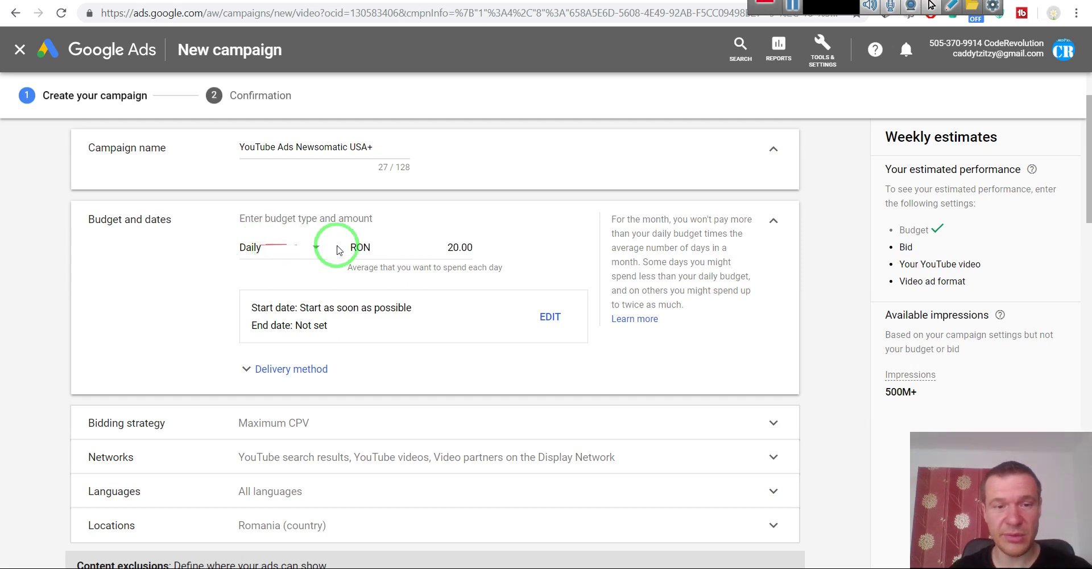
drag(329, 246, 448, 248)
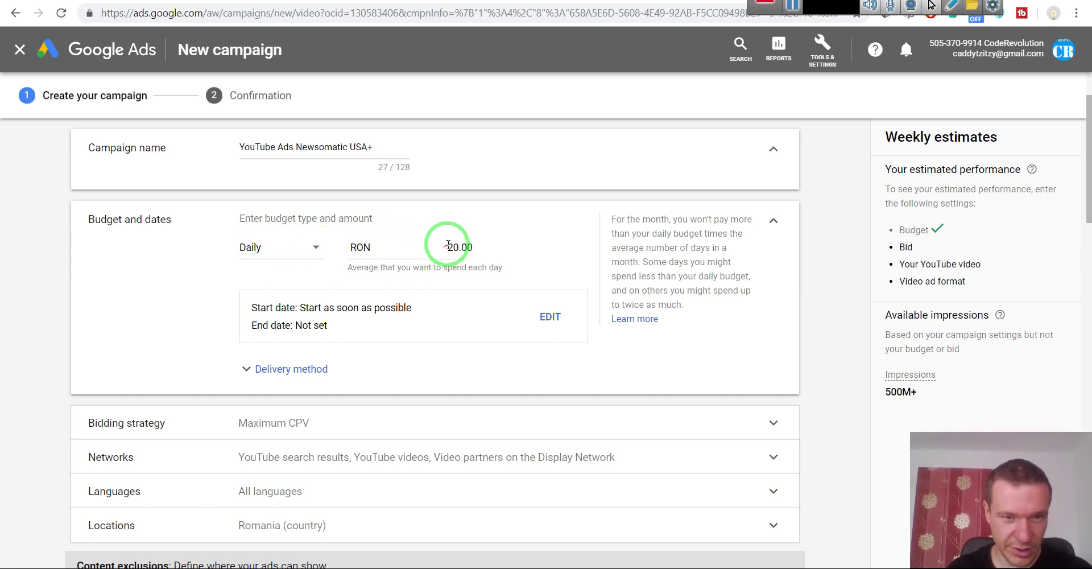
scroll(212, 337, down, 3)
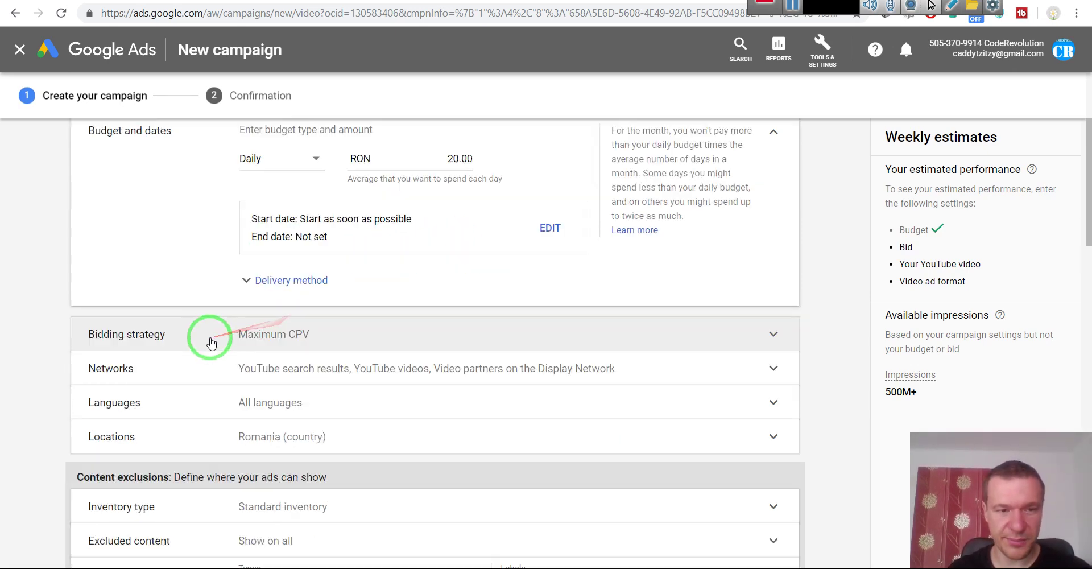
scroll(210, 307, up, 2)
scroll(211, 341, down, 2)
mouse_move(108, 244)
mouse_down()
mouse_move(675, 251)
mouse_move(635, 252)
mouse_move(638, 267)
mouse_move(373, 273)
mouse_move(475, 278)
mouse_move(778, 276)
mouse_move(305, 267)
mouse_move(817, 244)
mouse_move(768, 253)
mouse_up()
click(769, 253)
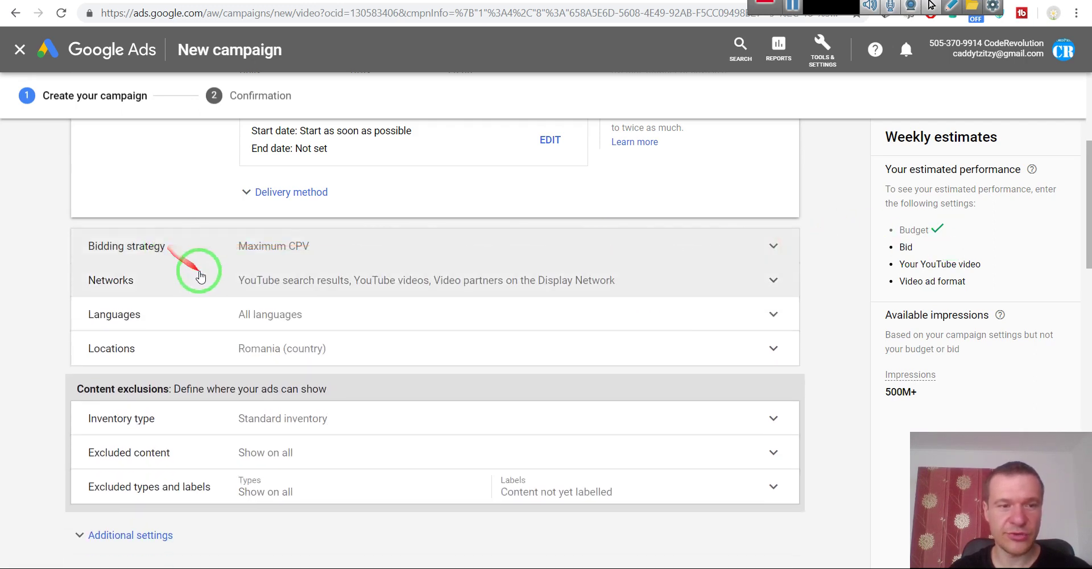
click(254, 276)
mouse_move(276, 292)
mouse_down()
mouse_move(261, 289)
mouse_move(263, 404)
mouse_move(247, 283)
mouse_move(246, 297)
mouse_move(367, 295)
mouse_up()
mouse_move(341, 336)
mouse_down()
mouse_move(287, 341)
mouse_move(257, 305)
mouse_move(348, 295)
mouse_up()
click(248, 294)
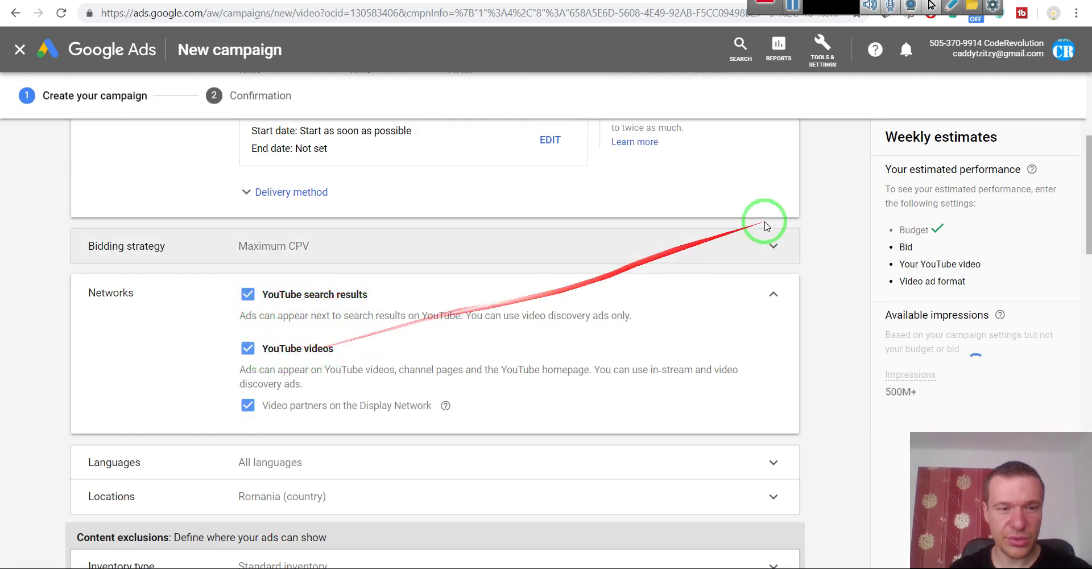
click(774, 293)
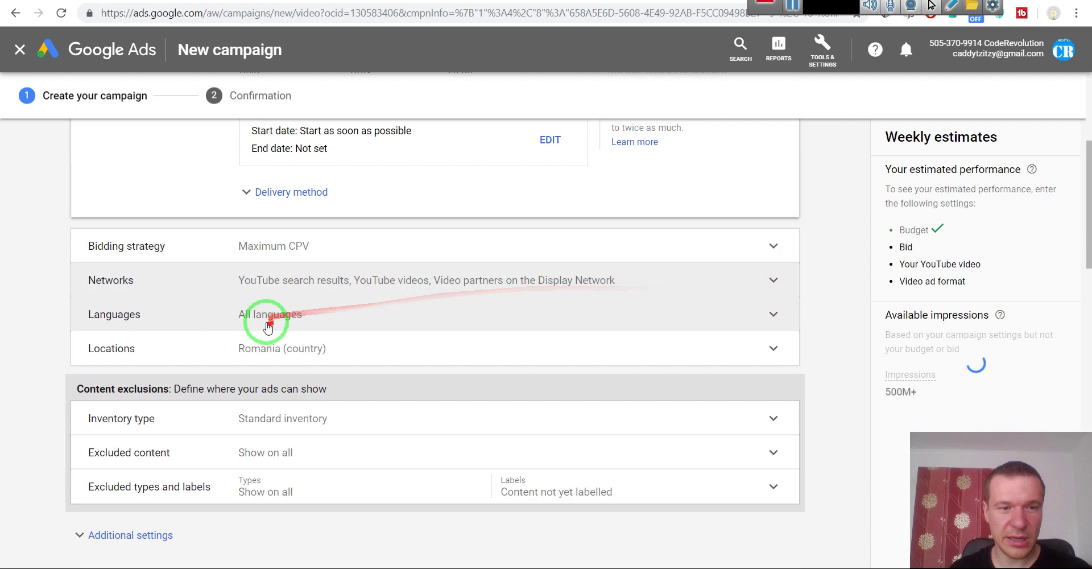
scroll(213, 296, down, 2)
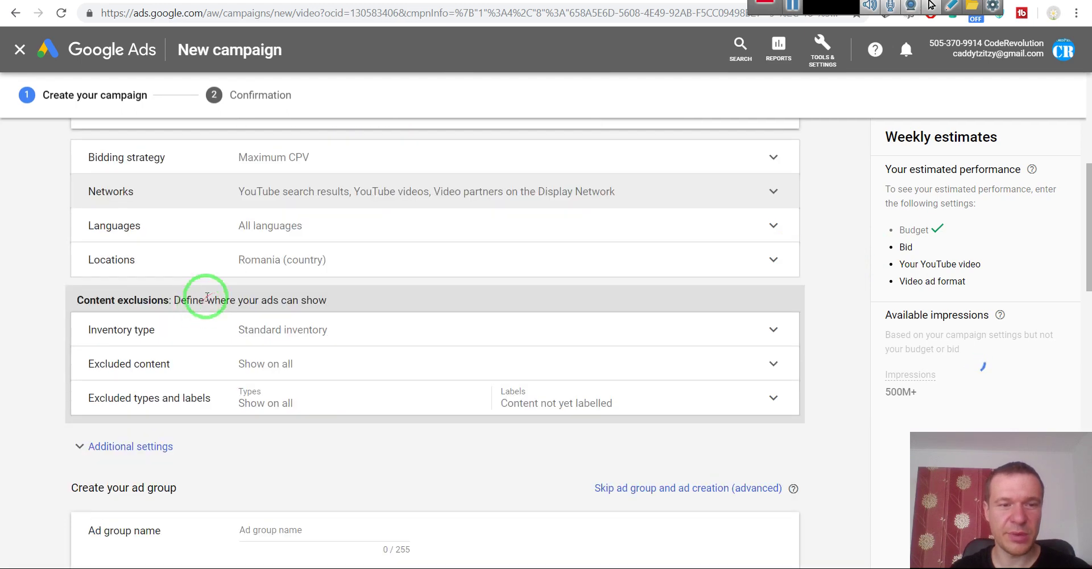
Step: Restrict the campaign's languages to English, searching 'en' in the language list
click(267, 232)
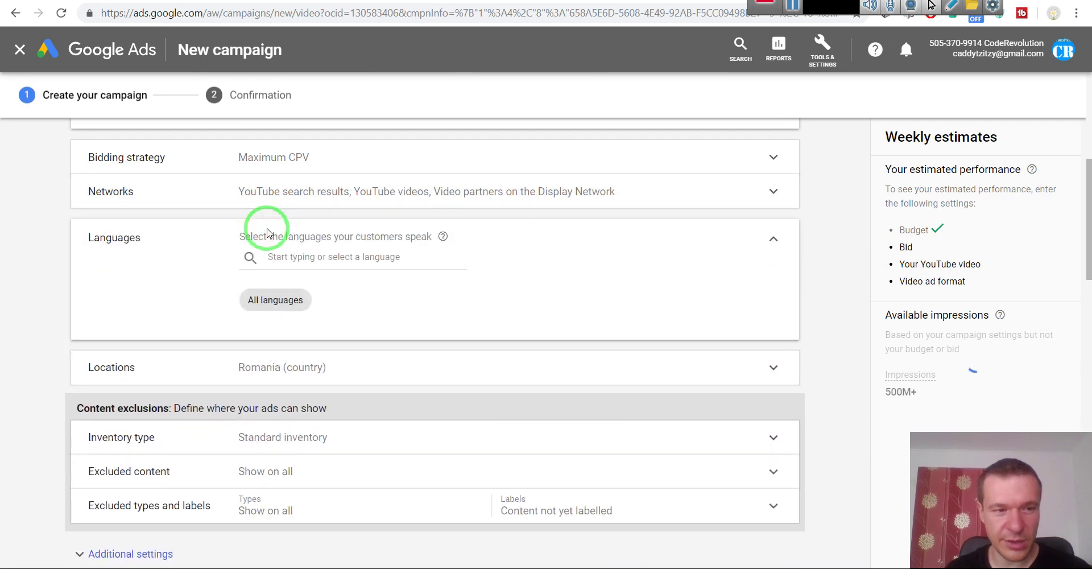
click(284, 261)
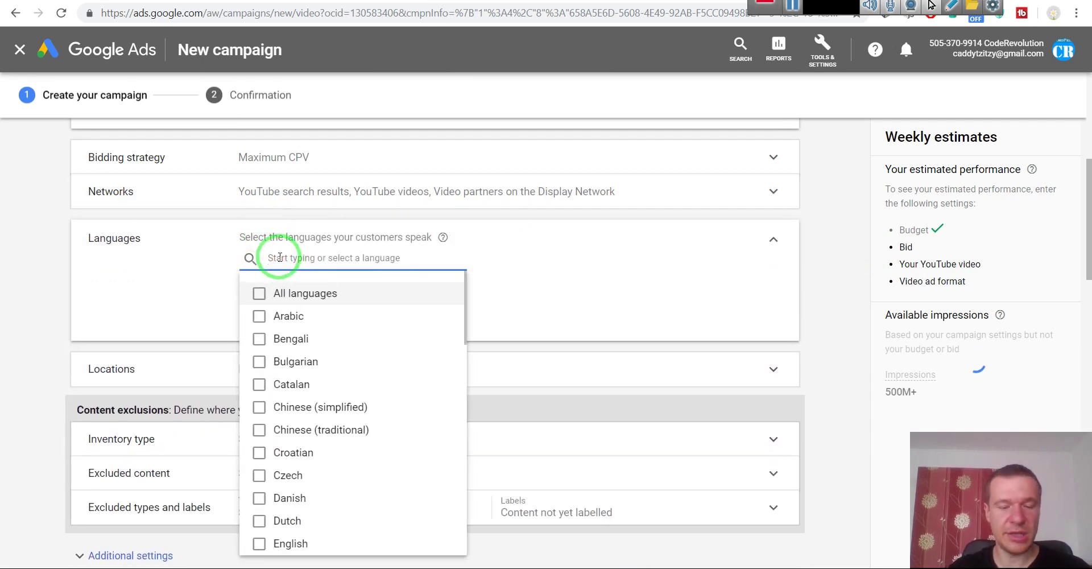
text(english)
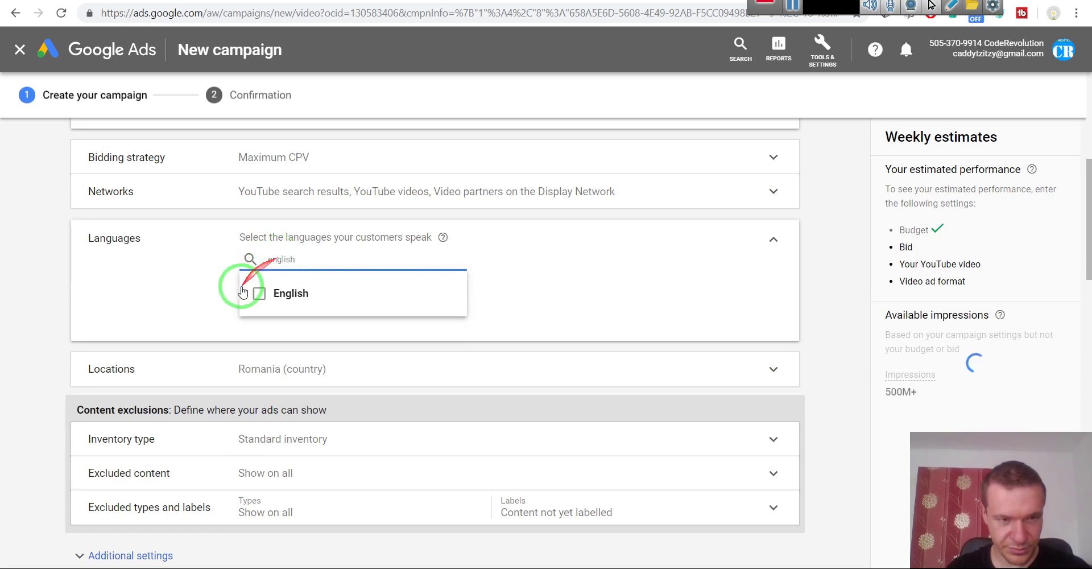
click(261, 294)
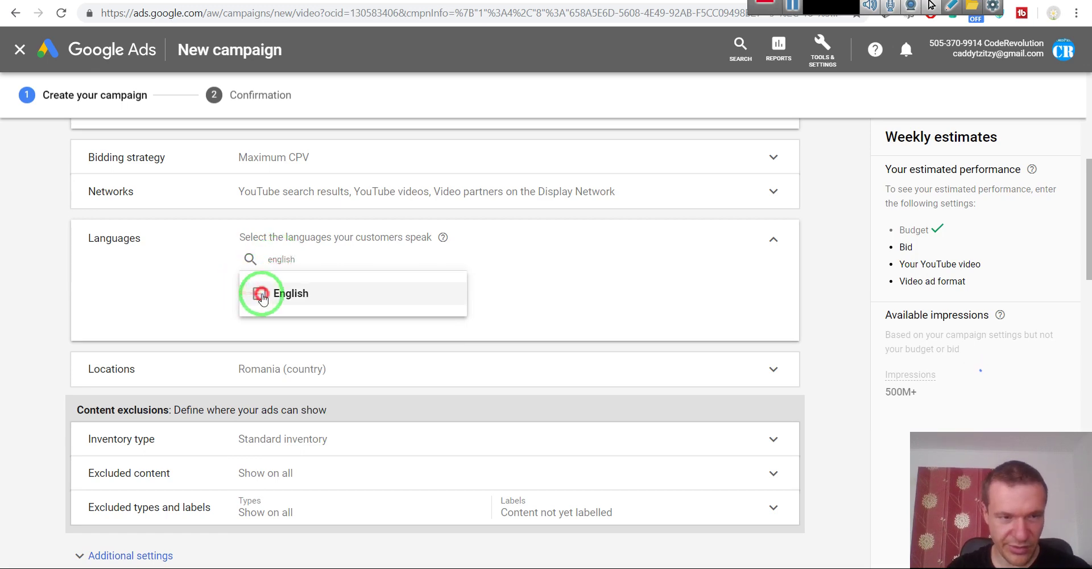
click(507, 255)
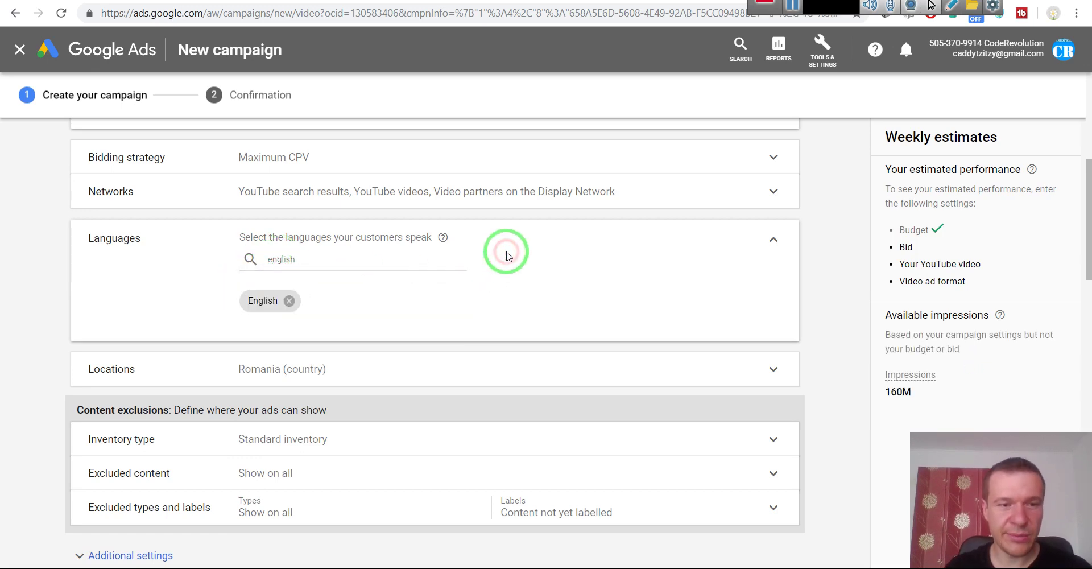
click(288, 303)
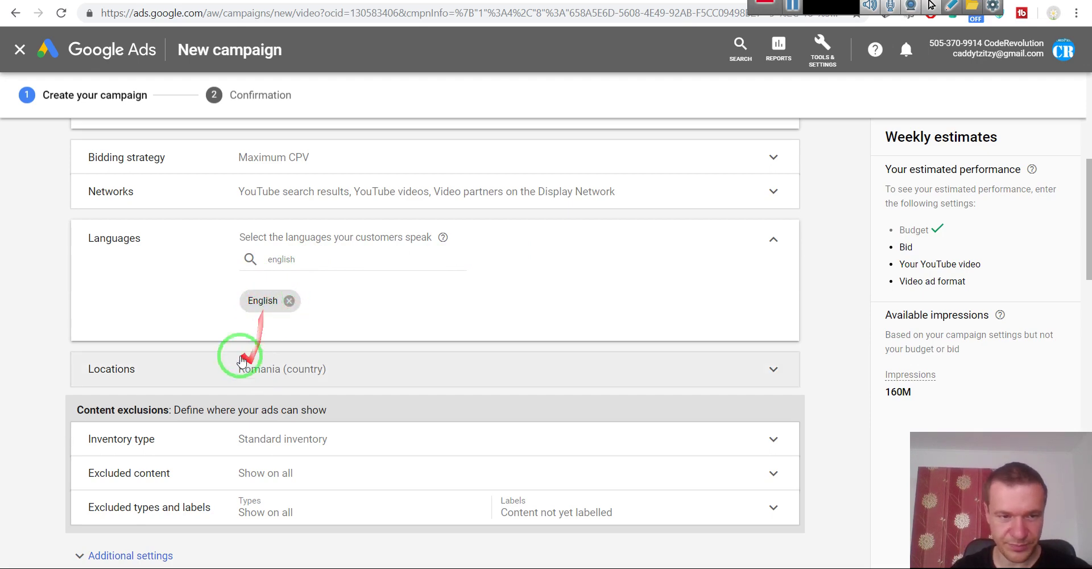
Step: Switch the Locations setting from Romania to 'Enter another location'
scroll(239, 342, down, 3)
click(269, 195)
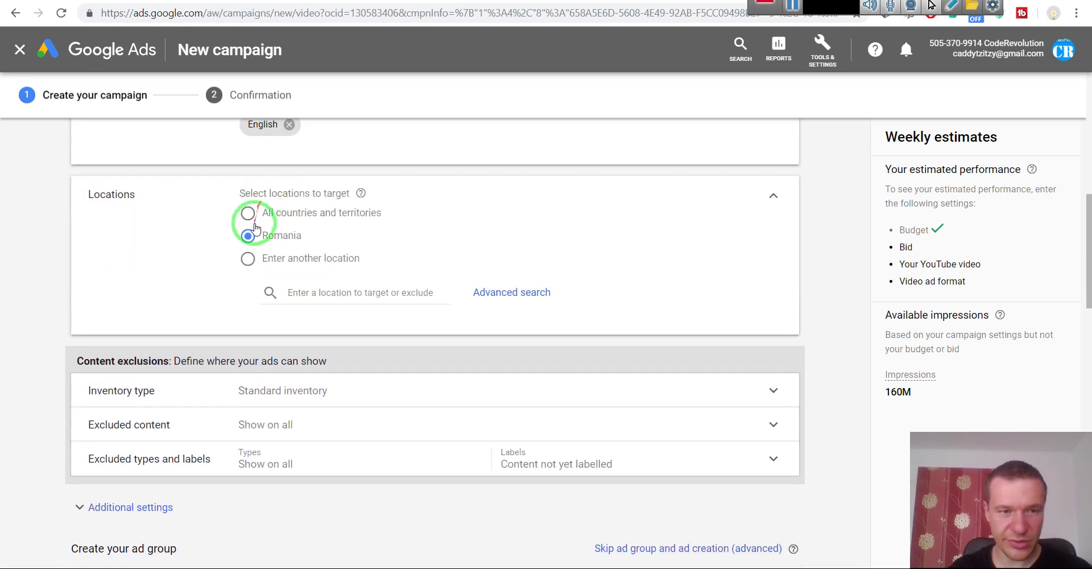
click(247, 260)
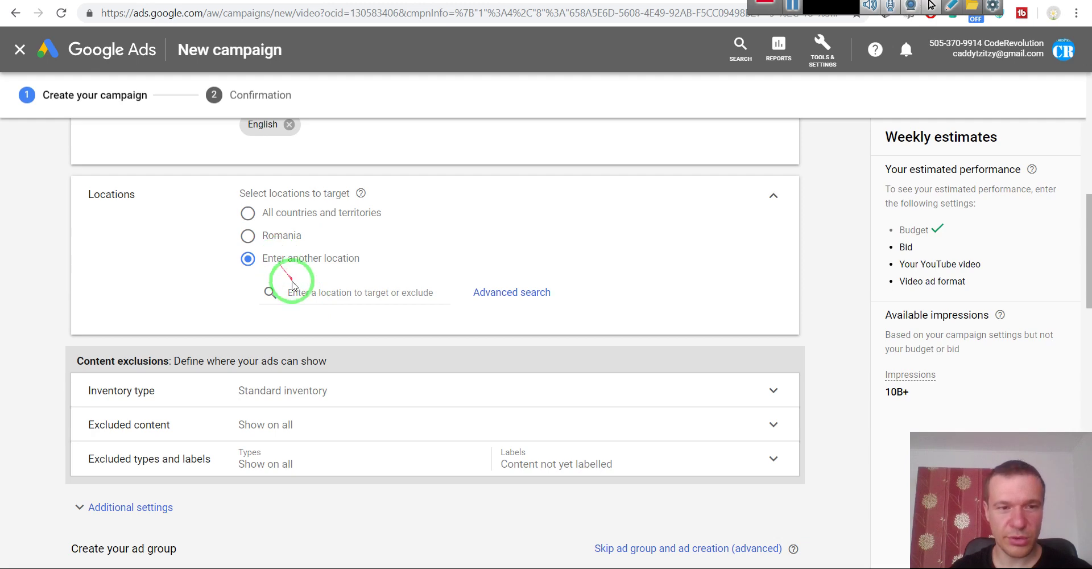
scroll(285, 293, up, 10)
scroll(236, 307, down, 10)
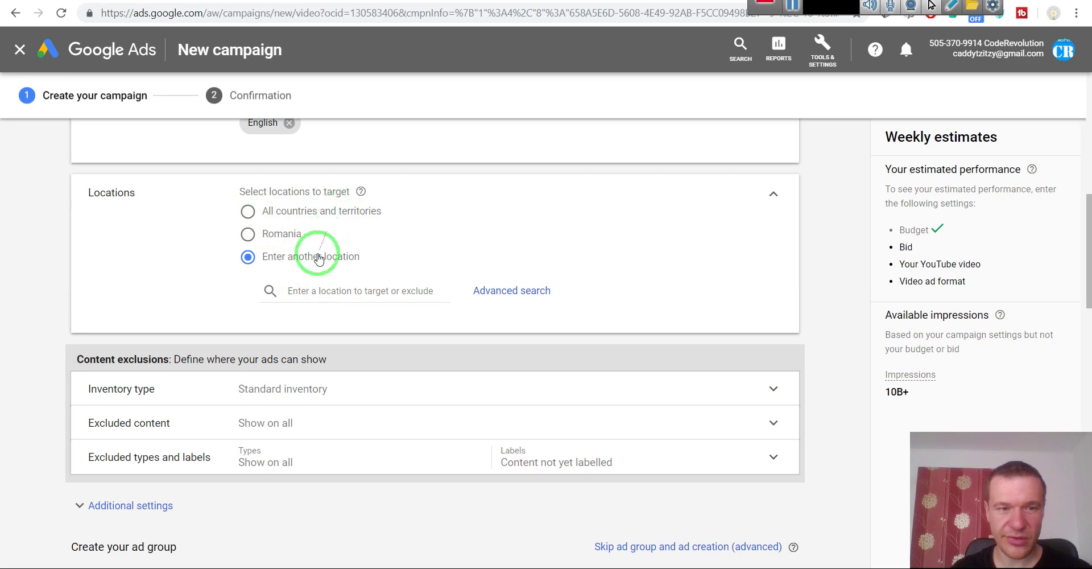
scroll(288, 292, up, 10)
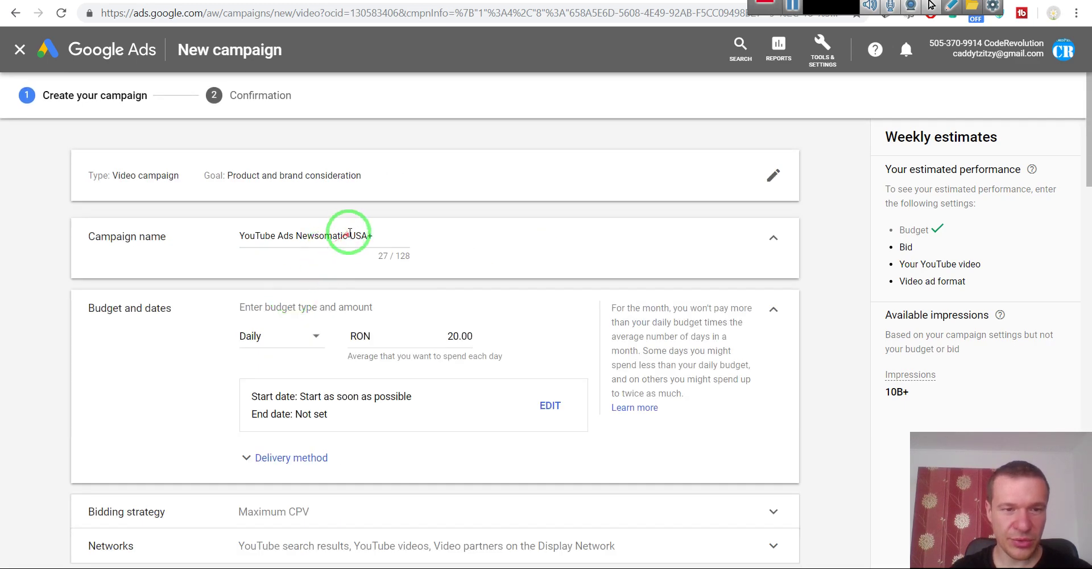
drag(350, 235, 373, 236)
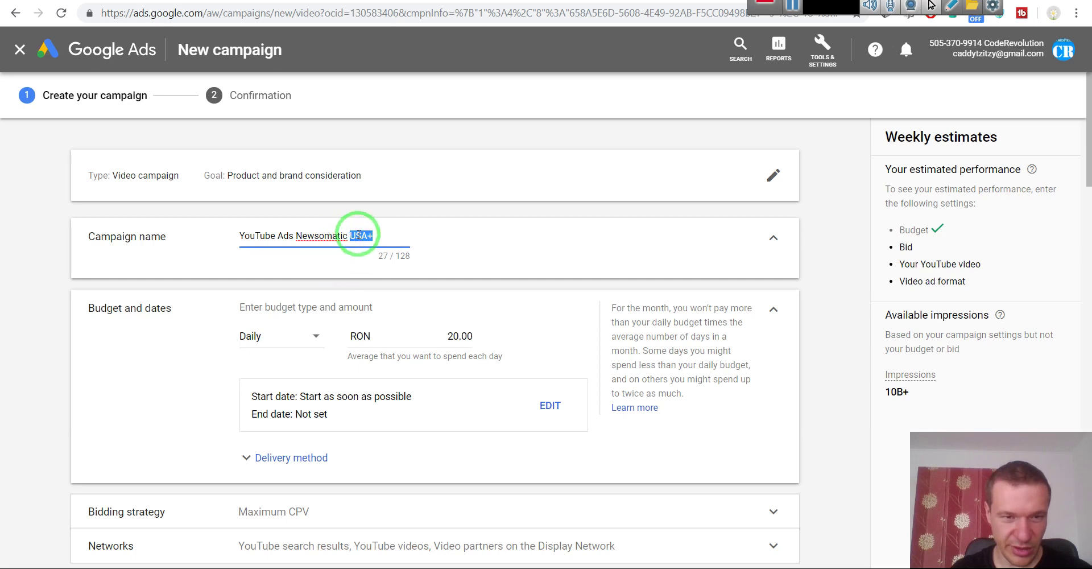
scroll(356, 256, down, 9)
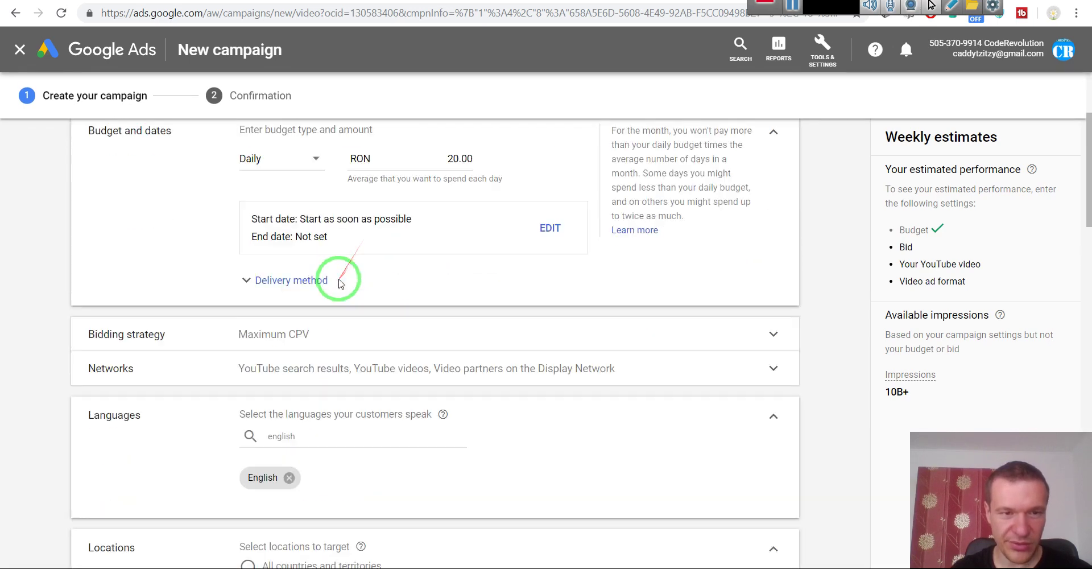
scroll(307, 273, down, 3)
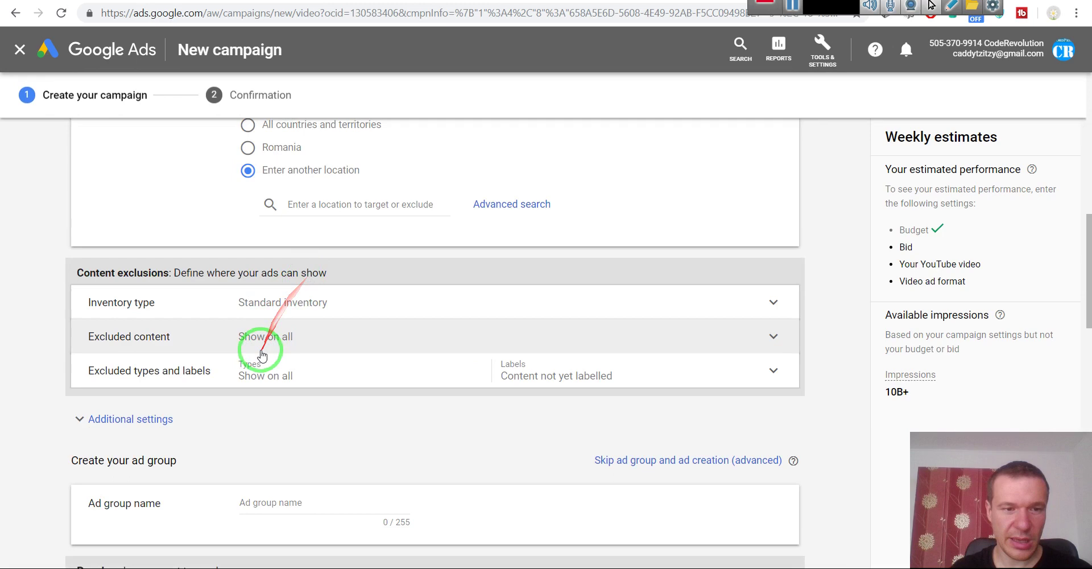
Step: Add the United States and United Kingdom as targeted locations
scroll(273, 324, up, 2)
click(289, 293)
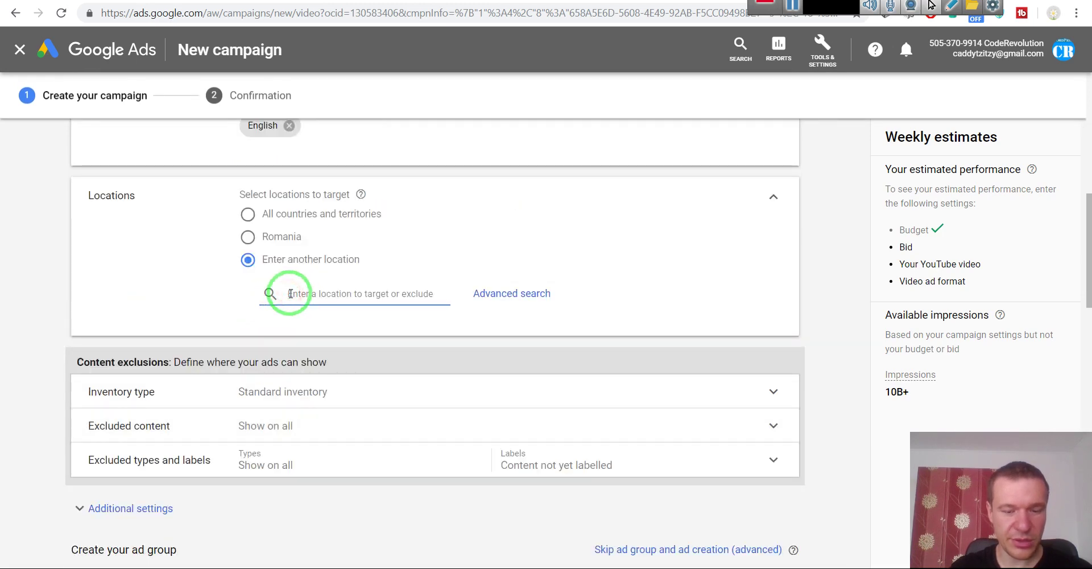
text(usa)
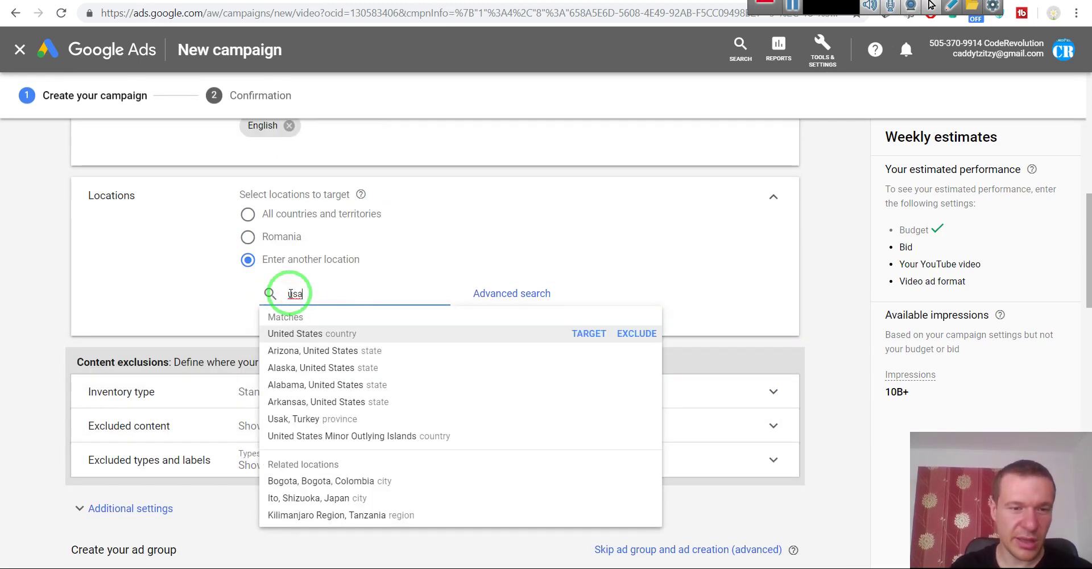
click(292, 334)
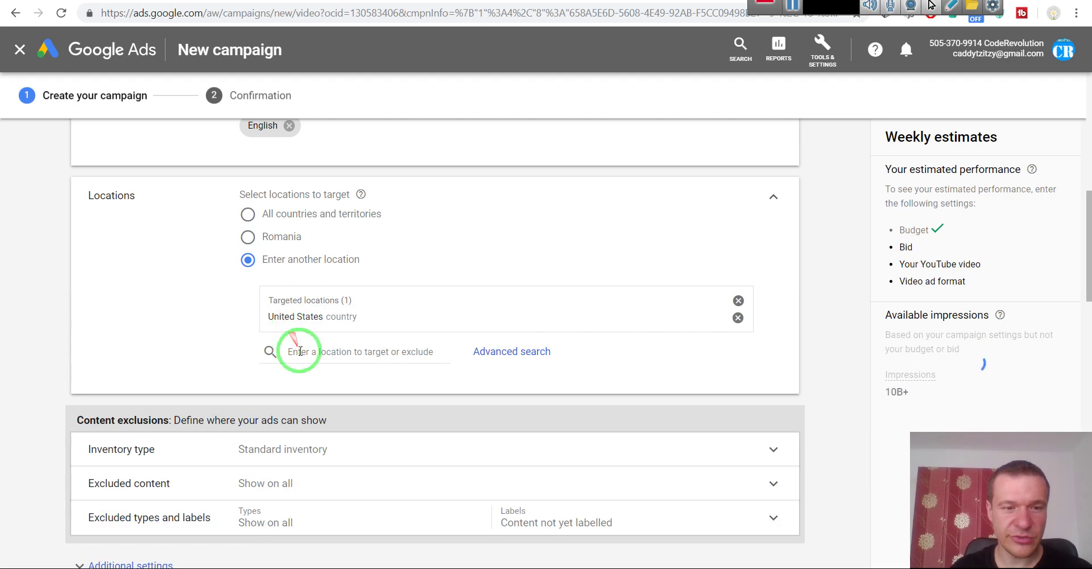
click(300, 351)
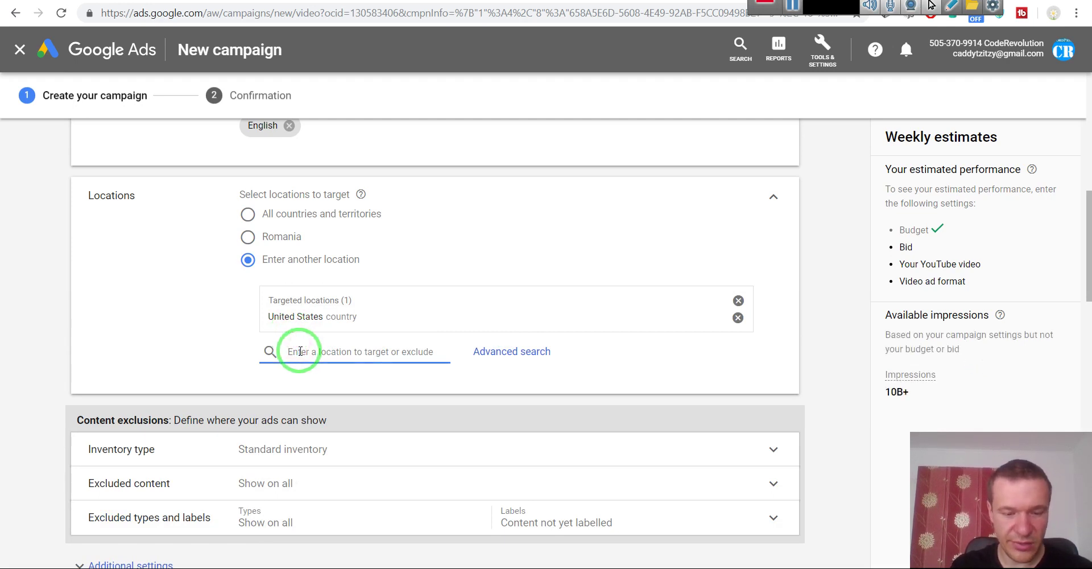
text(united)
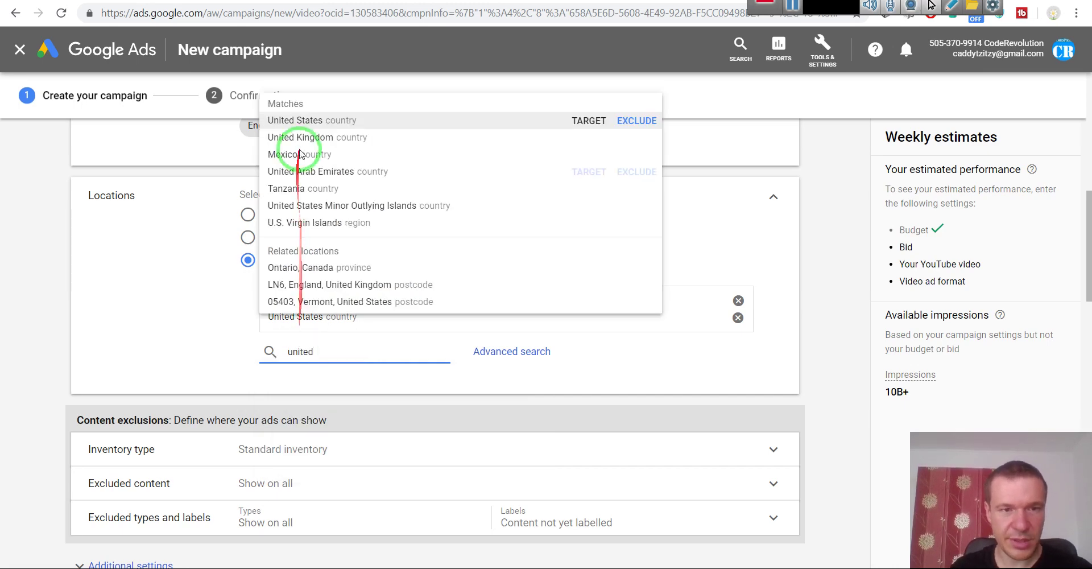
click(300, 138)
Step: Add Canada, Australia and New Zealand as targeted locations
click(300, 368)
text(ca)
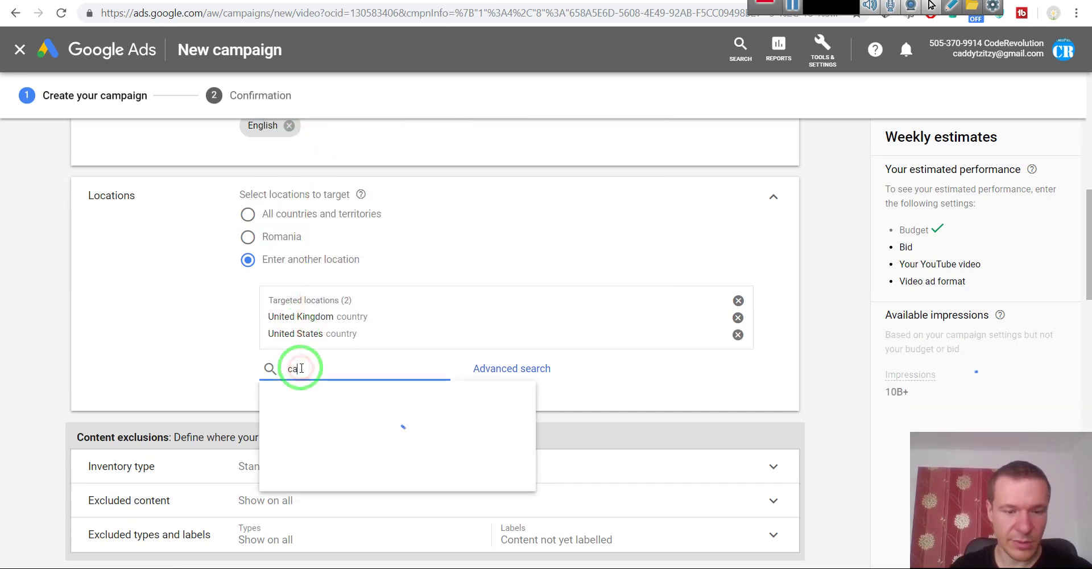
text(nada)
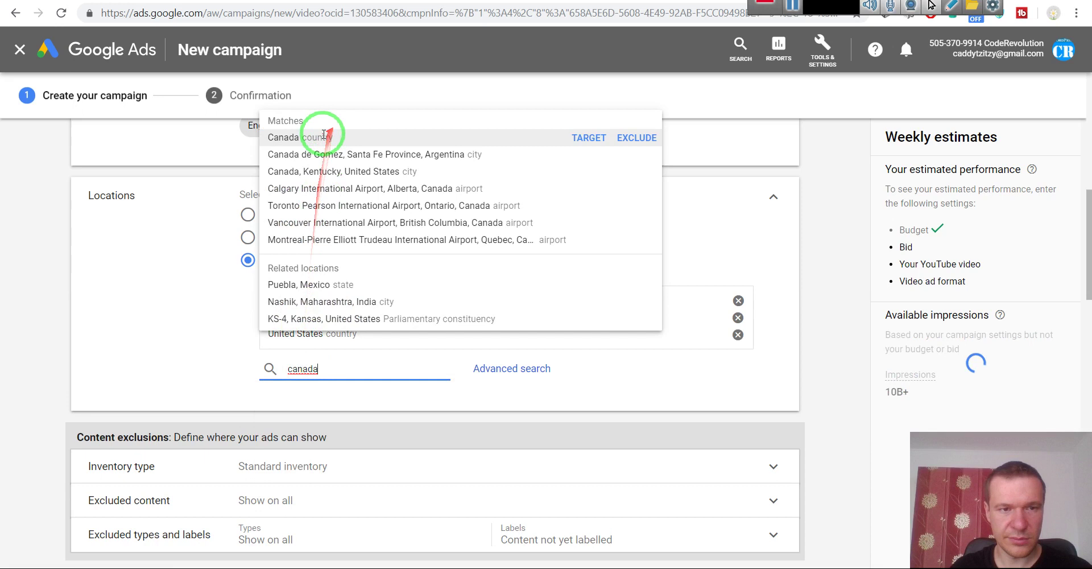
click(324, 136)
click(312, 384)
text(aus)
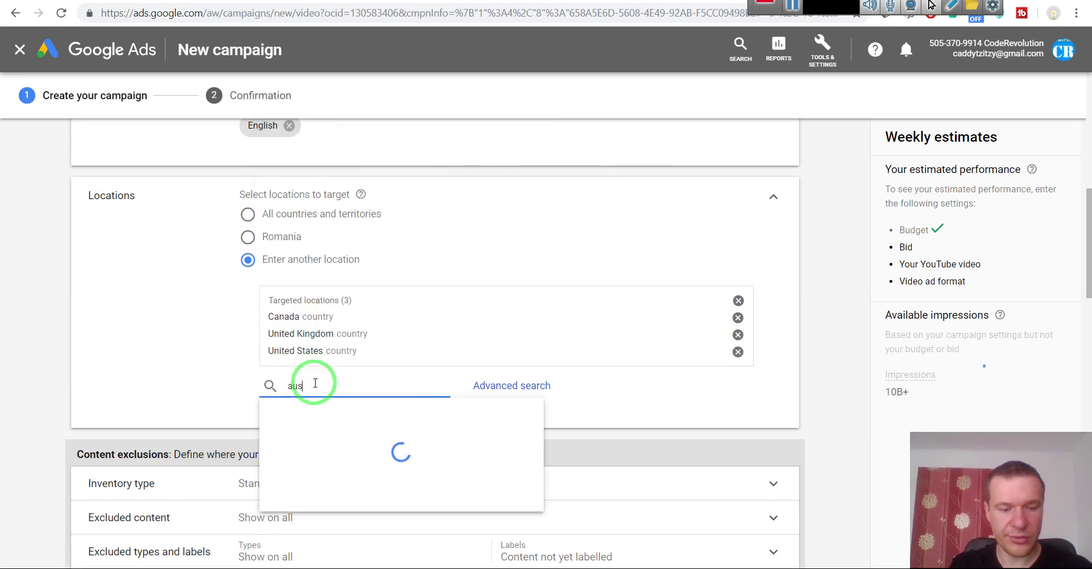
text(tralia)
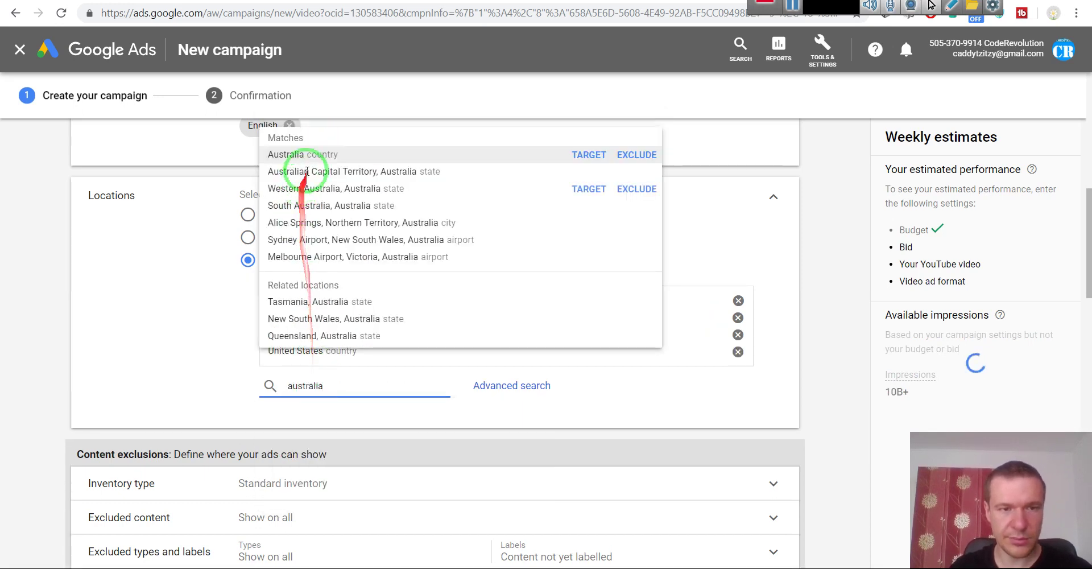
click(294, 154)
click(306, 402)
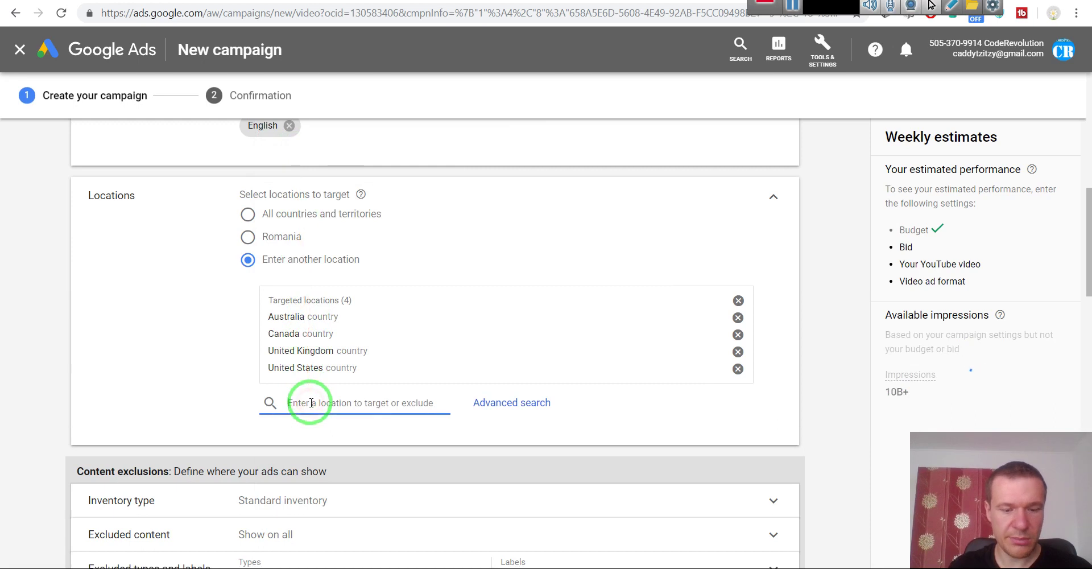
text(new zea)
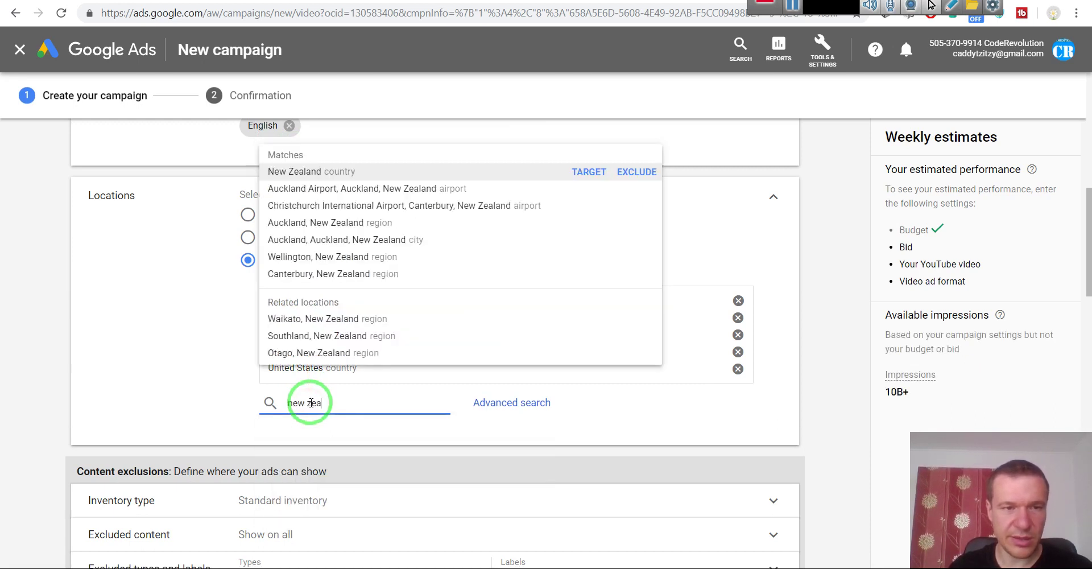
click(338, 173)
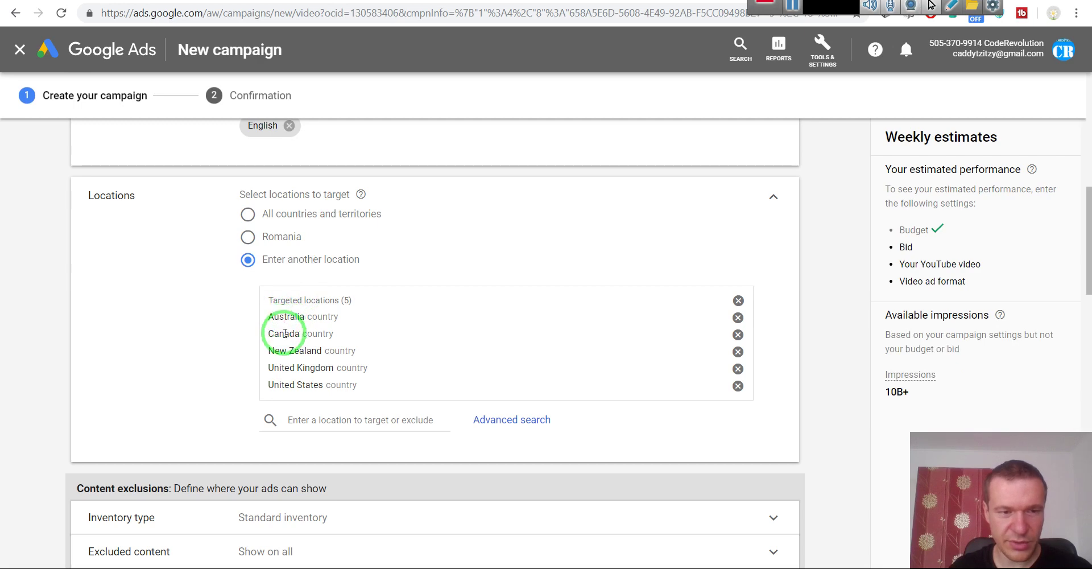
scroll(287, 344, down, 4)
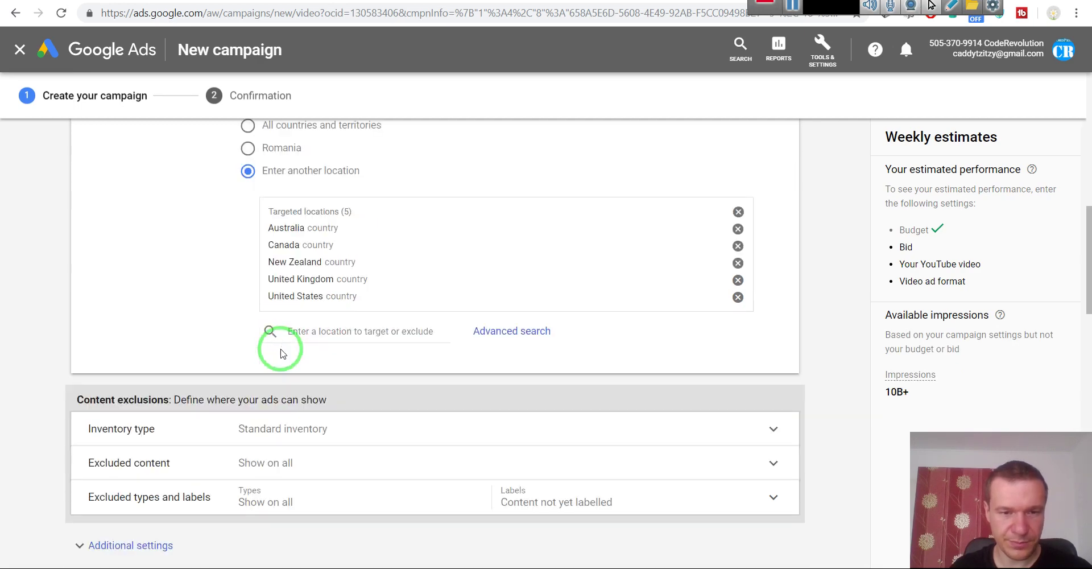
Step: Expand the campaign's Additional settings and open the Devices options
scroll(281, 349, up, 4)
scroll(282, 349, up, 9)
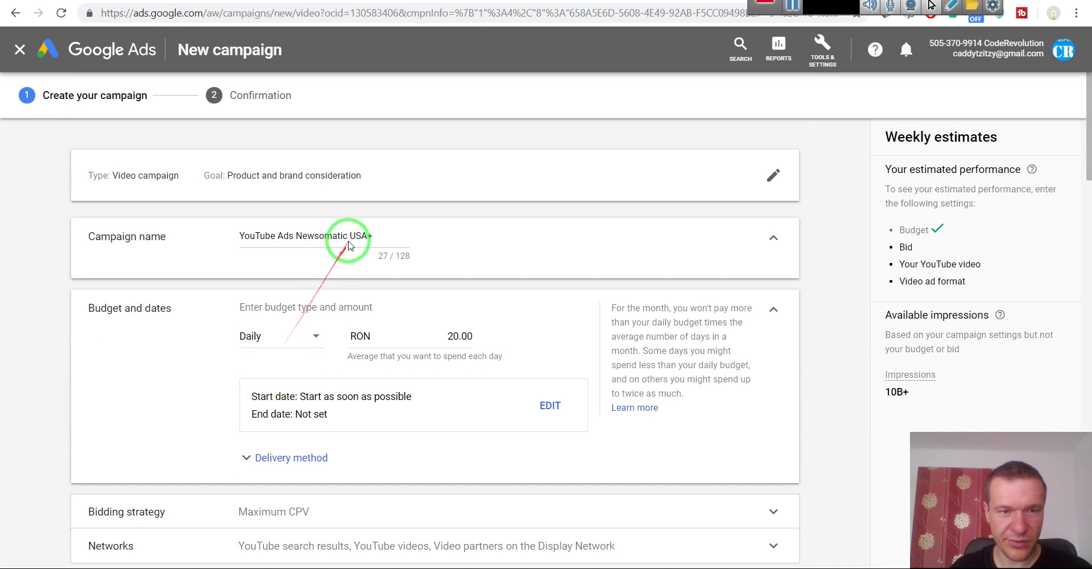
scroll(261, 398, down, 8)
scroll(275, 353, down, 6)
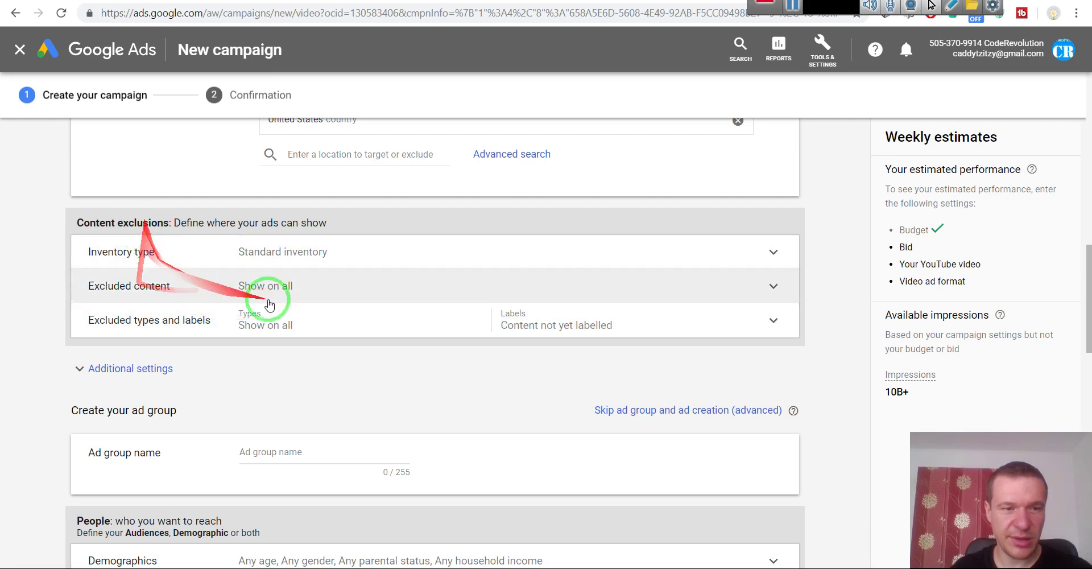
scroll(167, 313, down, 1)
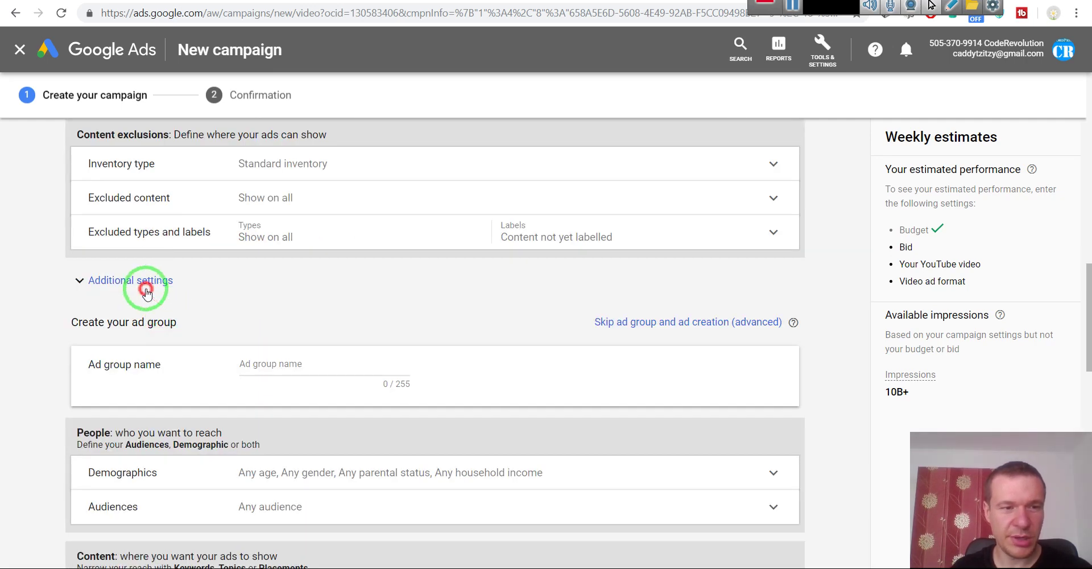
click(147, 291)
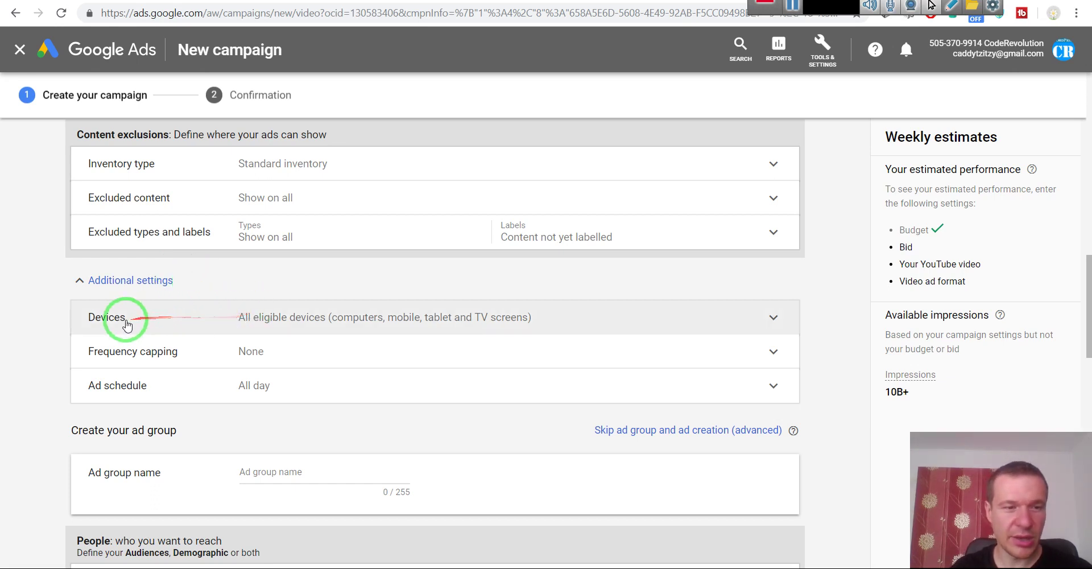
click(256, 322)
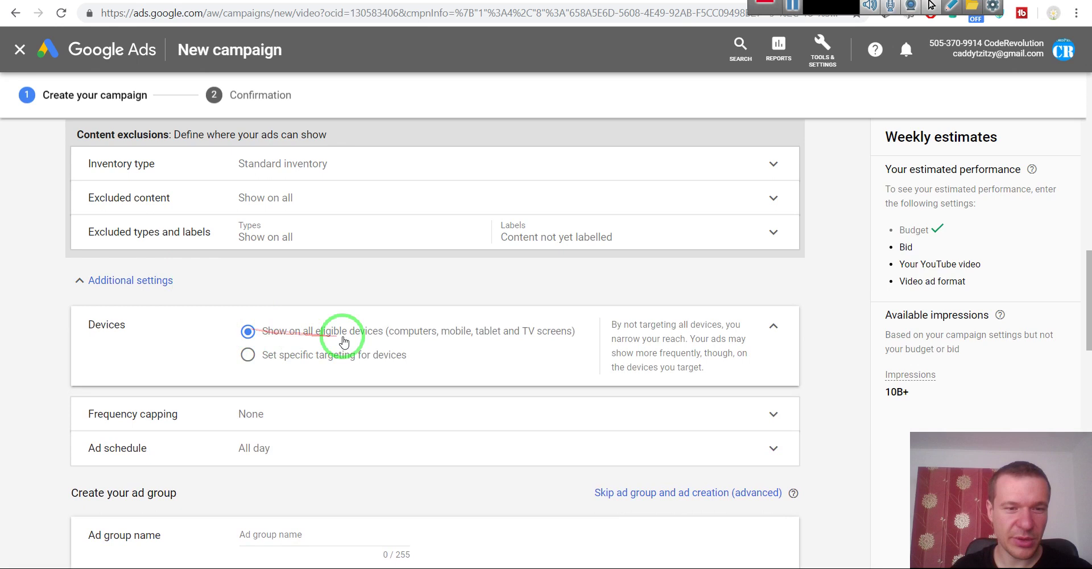
Step: Target computers only by unticking TV screens, tablets and mobile phones
click(265, 355)
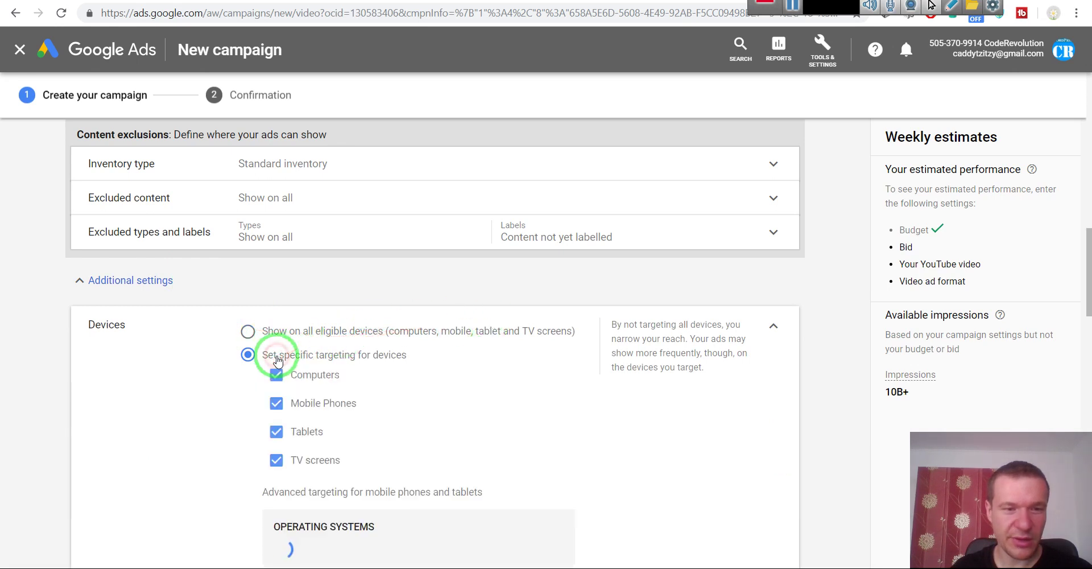
scroll(218, 369, down, 2)
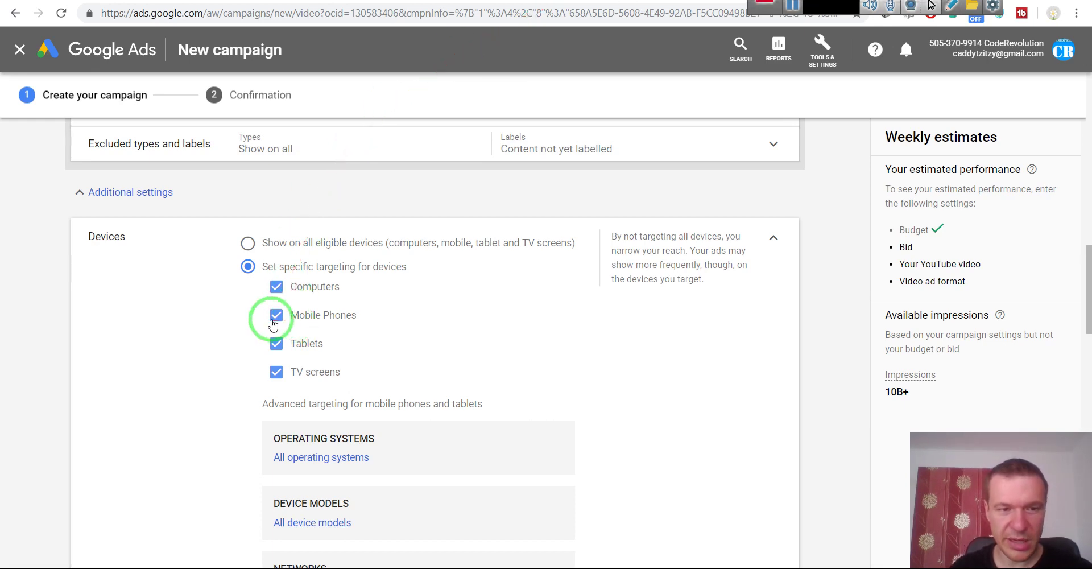
click(275, 375)
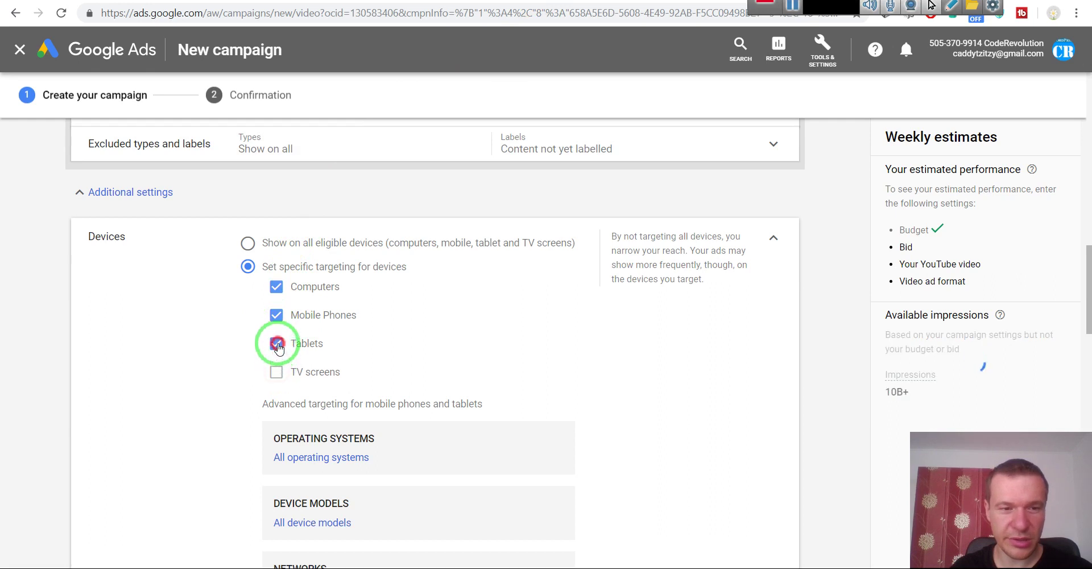
click(277, 345)
click(275, 317)
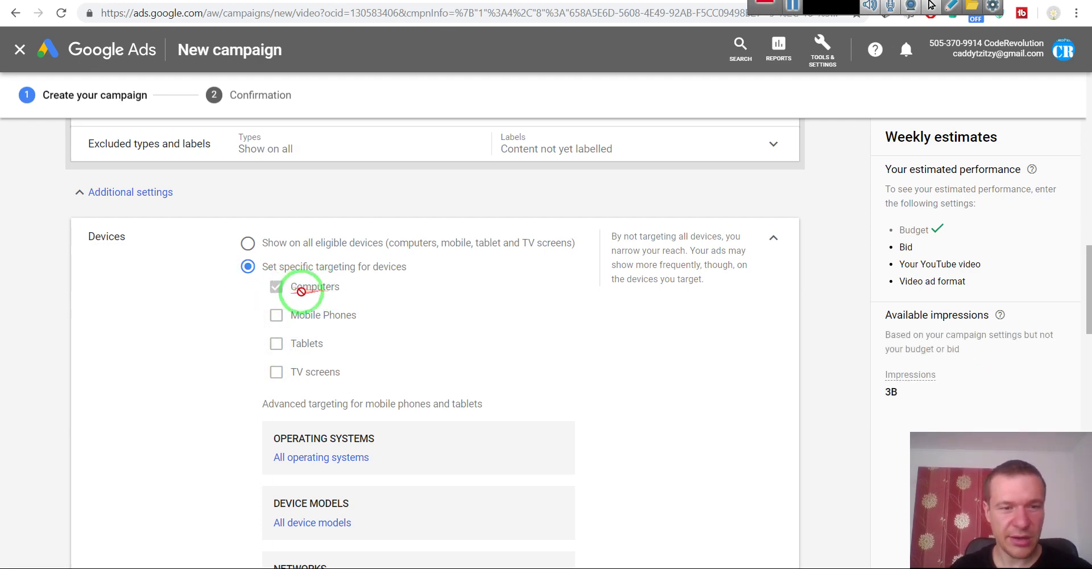
Step: Collapse and reopen Additional settings, then reselect specific device targeting
scroll(287, 290, down, 2)
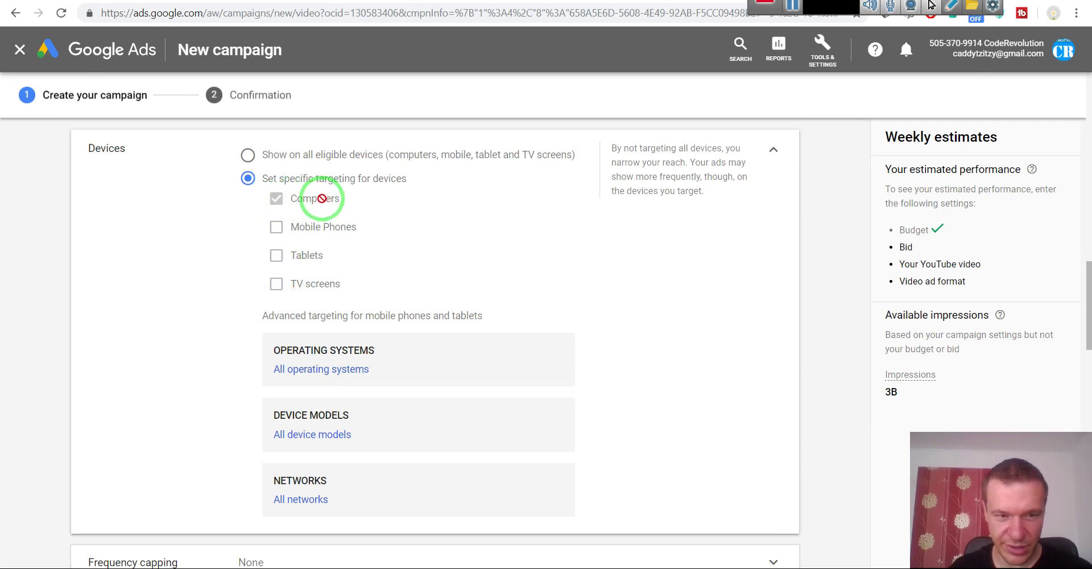
scroll(263, 224, down, 2)
scroll(263, 224, up, 4)
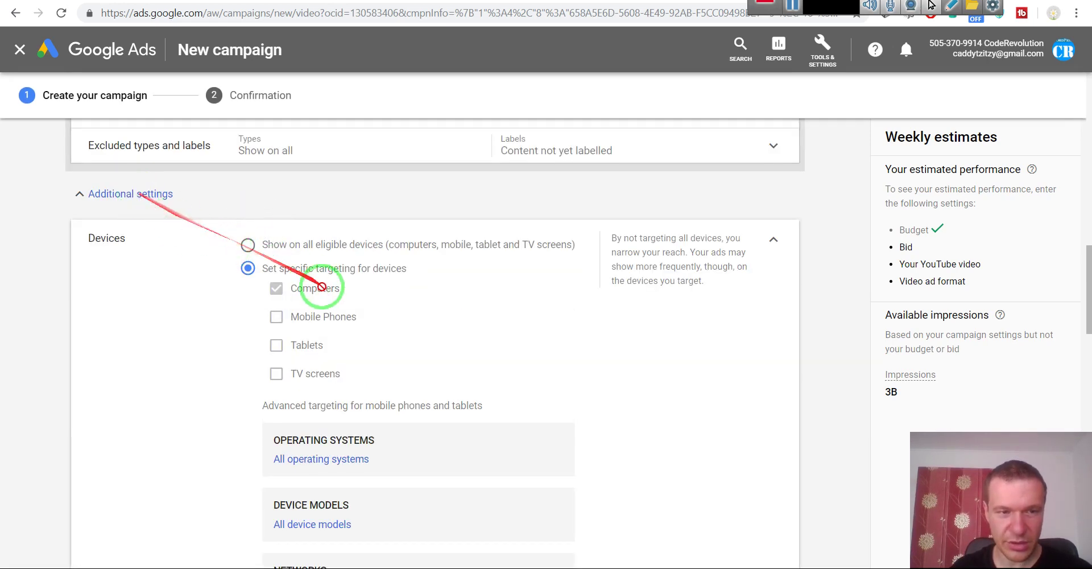
click(141, 193)
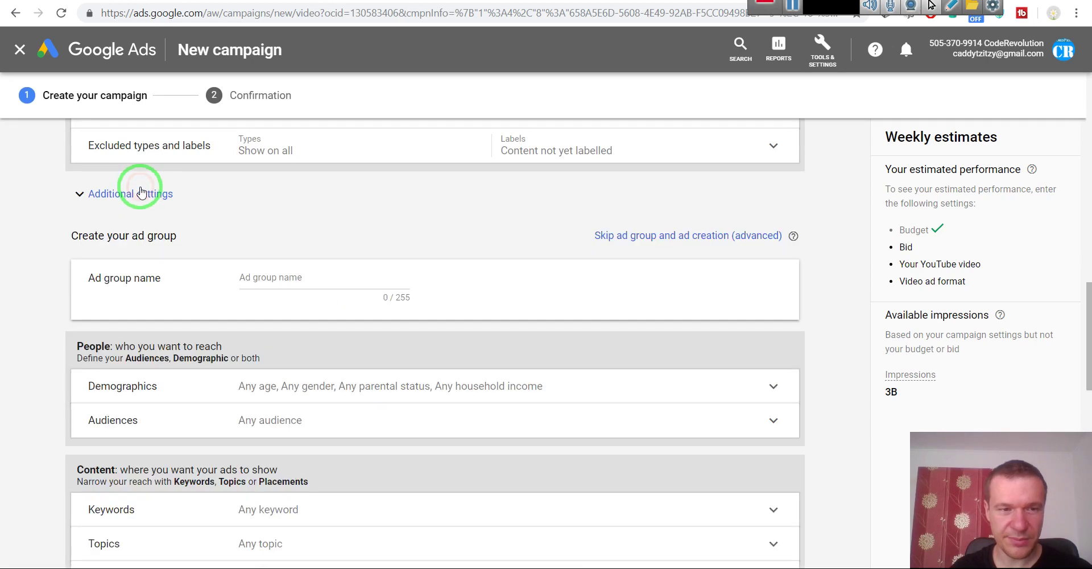
scroll(192, 306, up, 2)
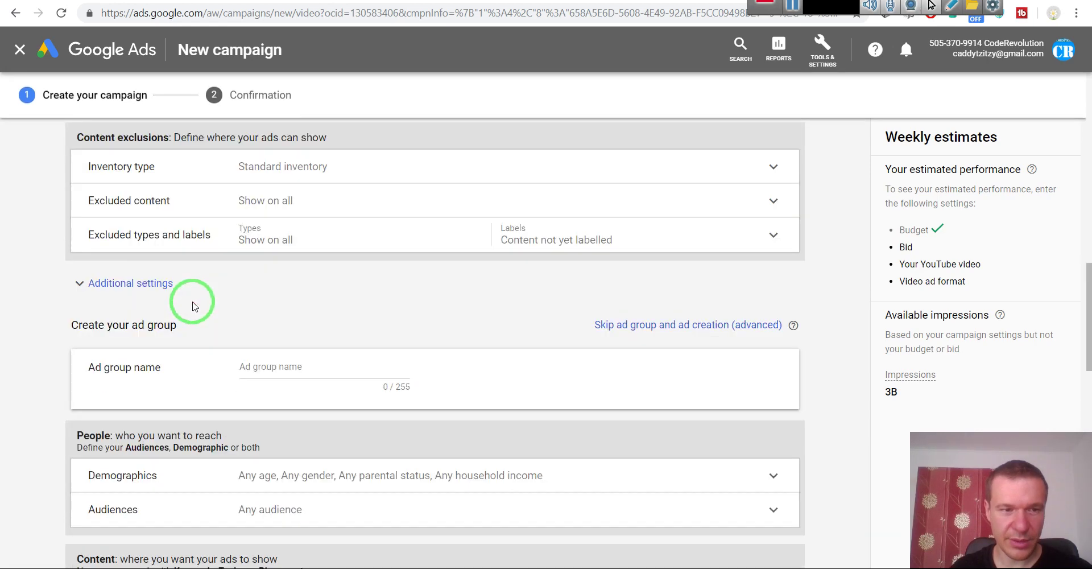
click(142, 283)
scroll(146, 284, down, 2)
click(290, 236)
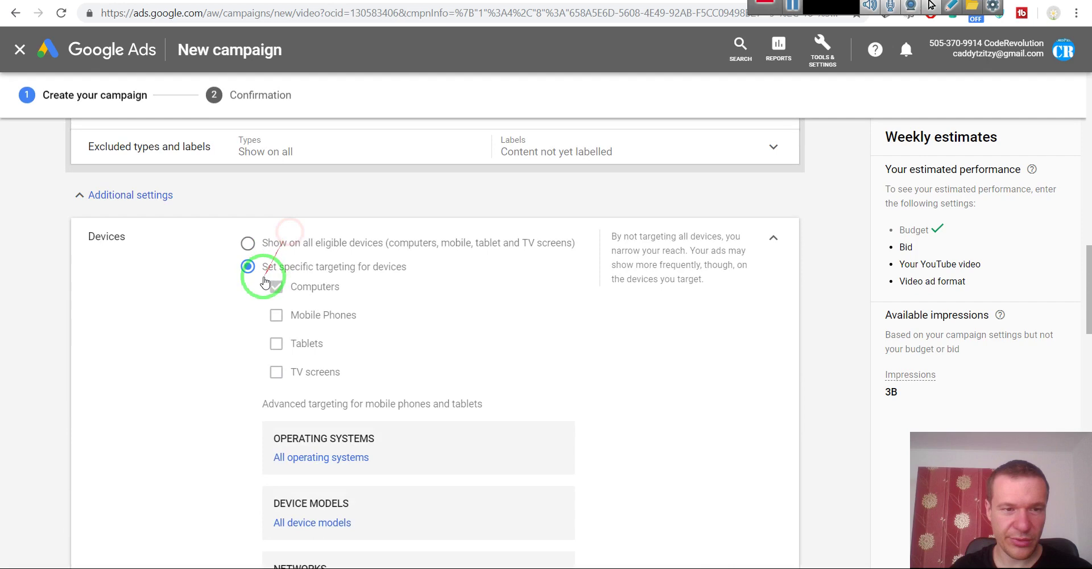
Step: Turn on frequency capping with an impression cap of 1 per month
scroll(232, 377, down, 3)
scroll(232, 377, down, 5)
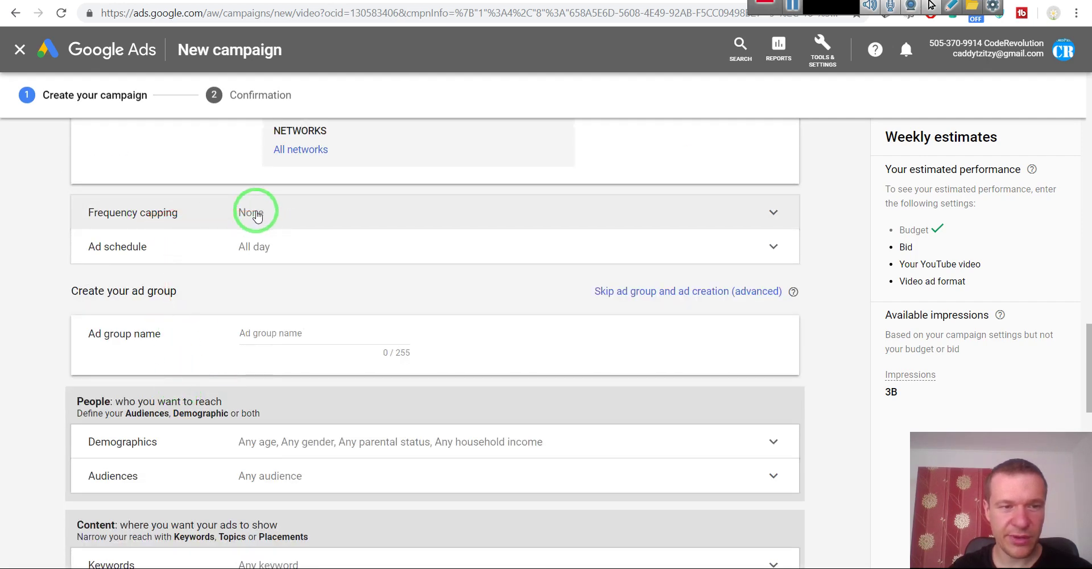
click(257, 215)
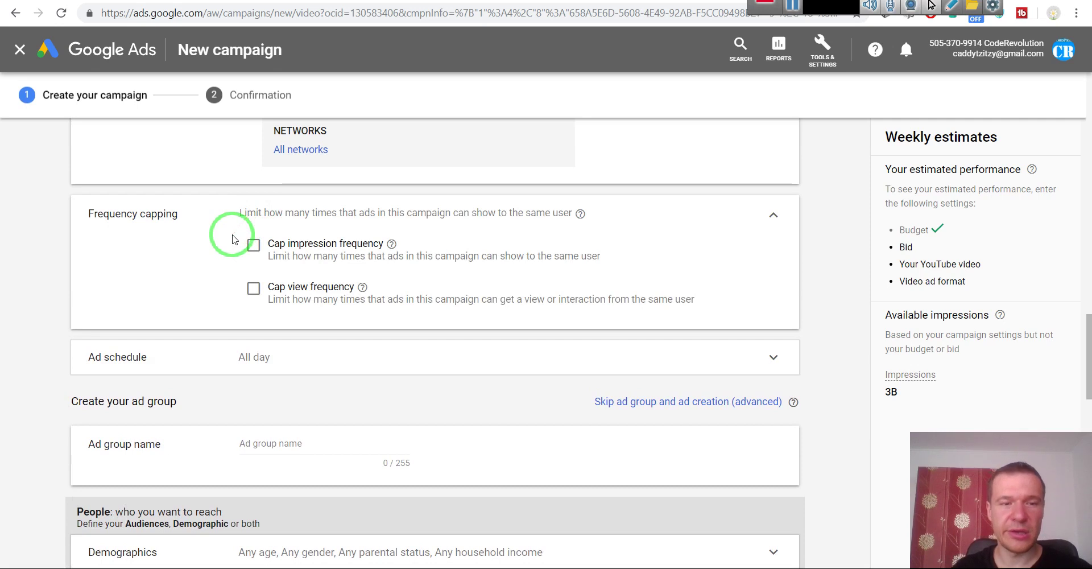
click(253, 245)
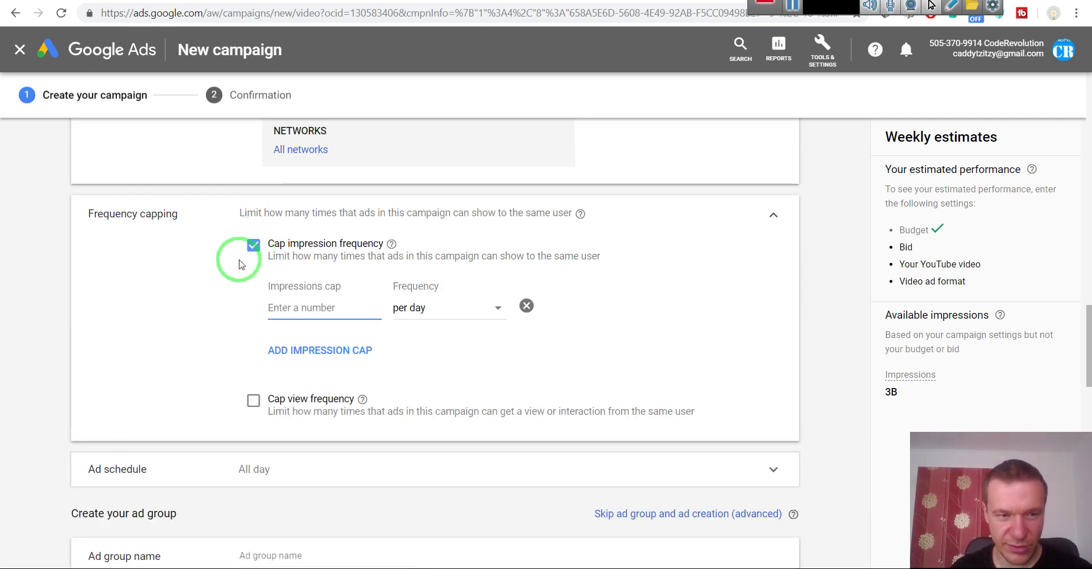
text(1)
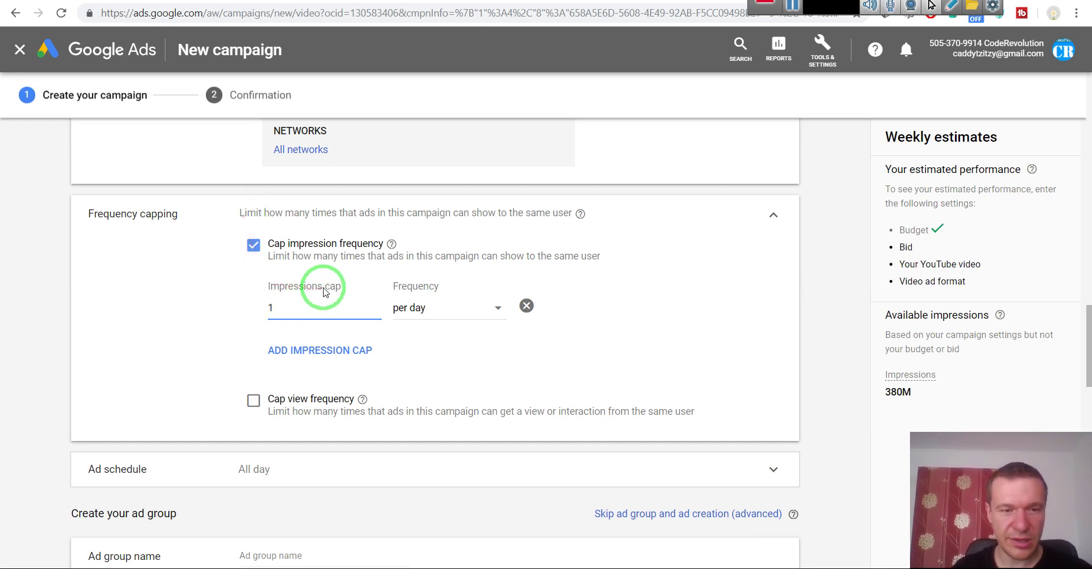
click(406, 309)
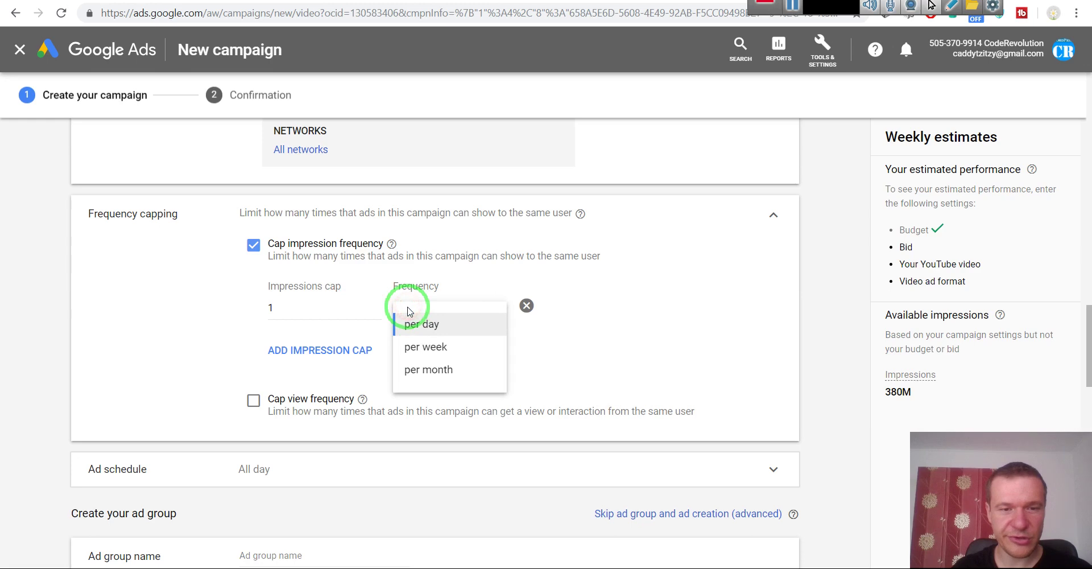
click(427, 369)
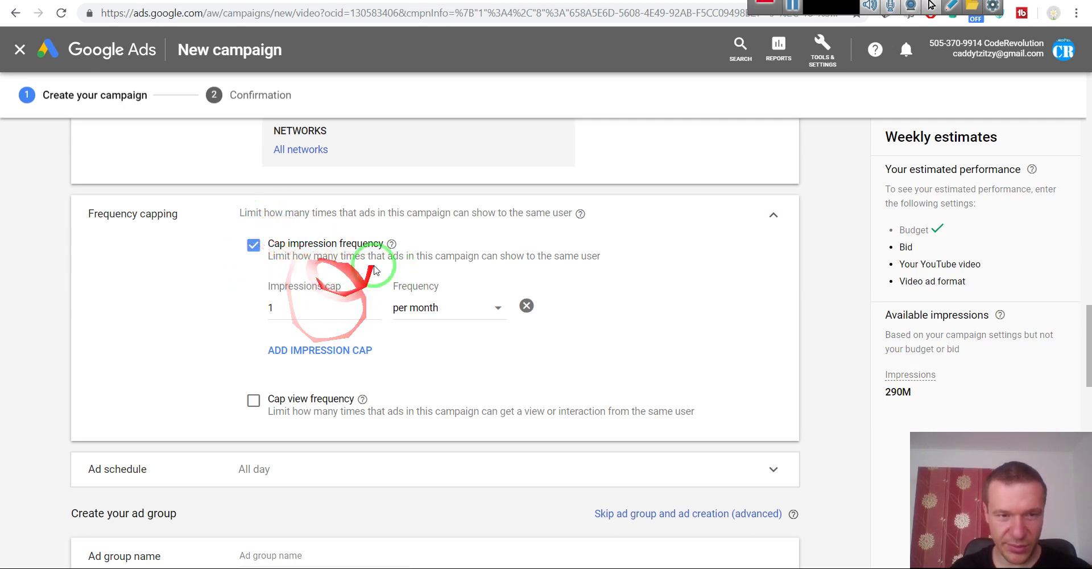
scroll(159, 335, down, 2)
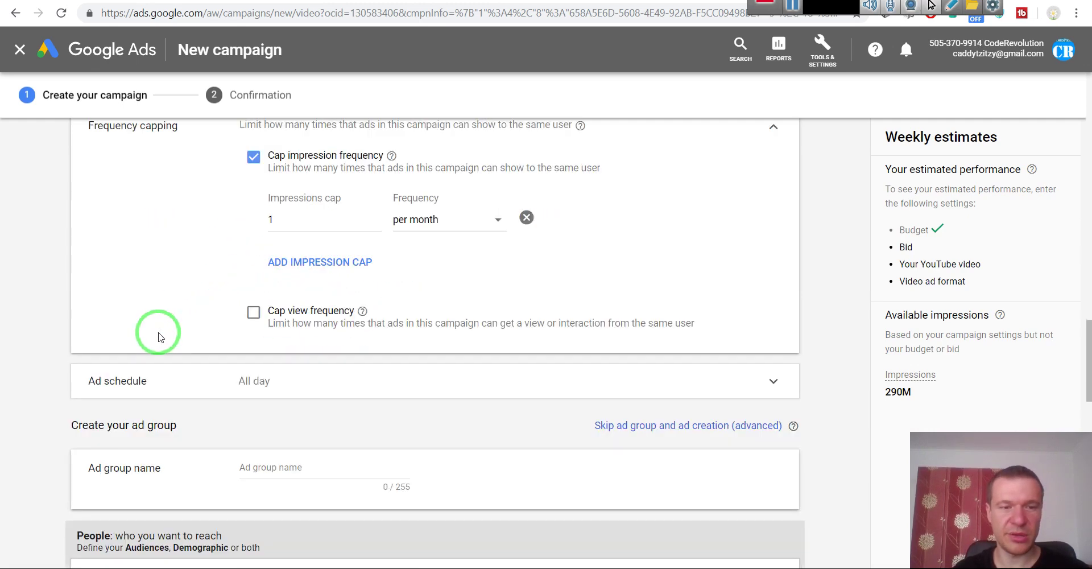
scroll(159, 336, down, 4)
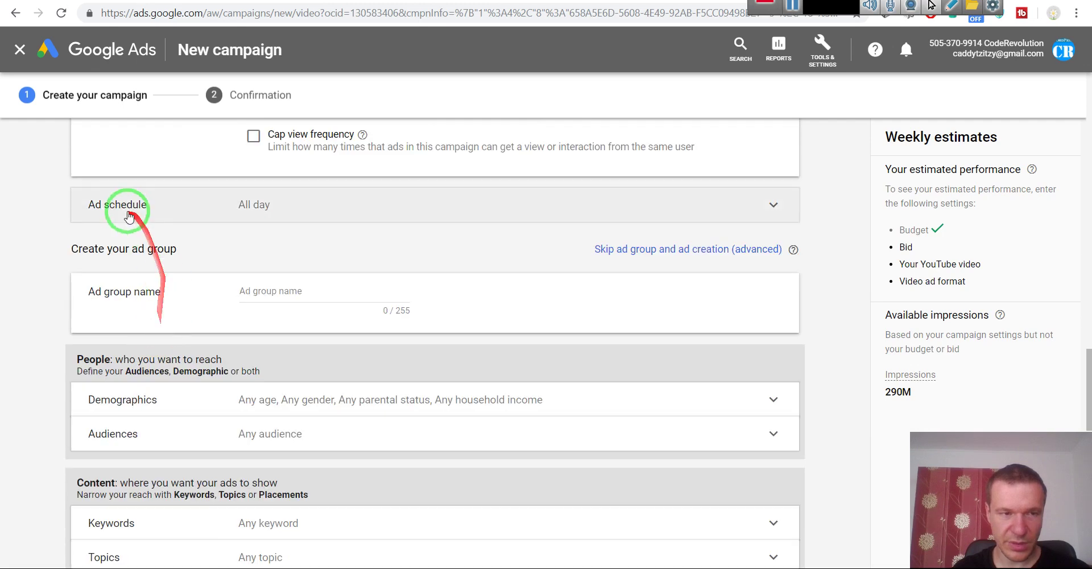
Step: Enter 'CodeRevolution Ads' in the Ad group name field
scroll(226, 251, down, 2)
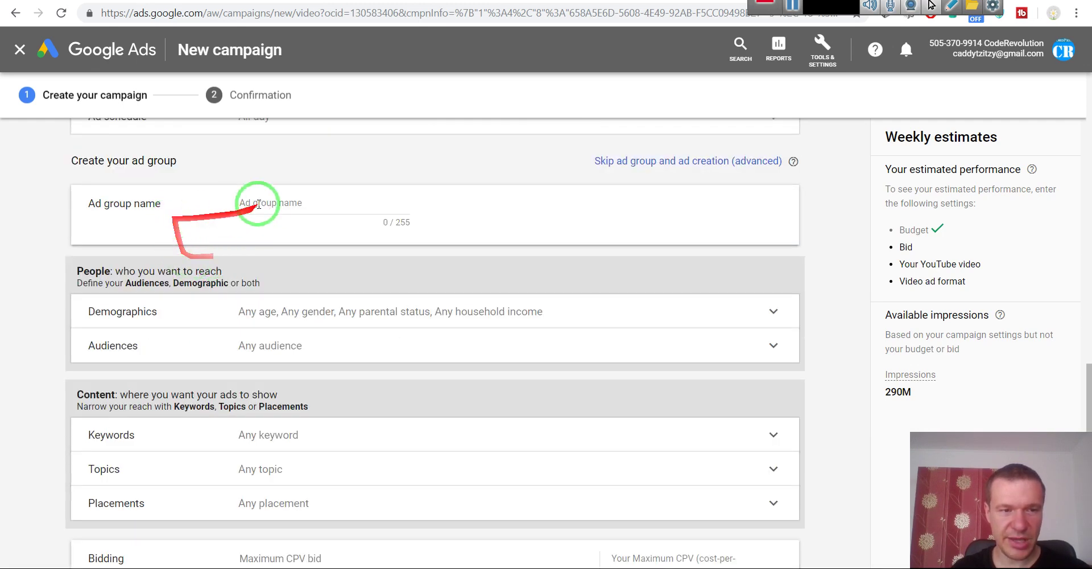
click(270, 202)
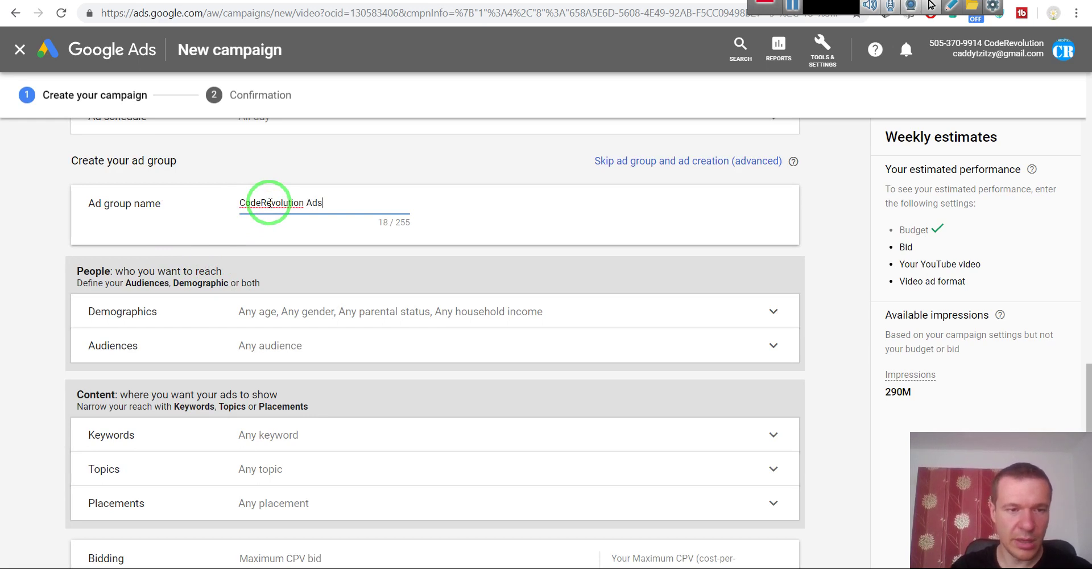
scroll(193, 236, down, 2)
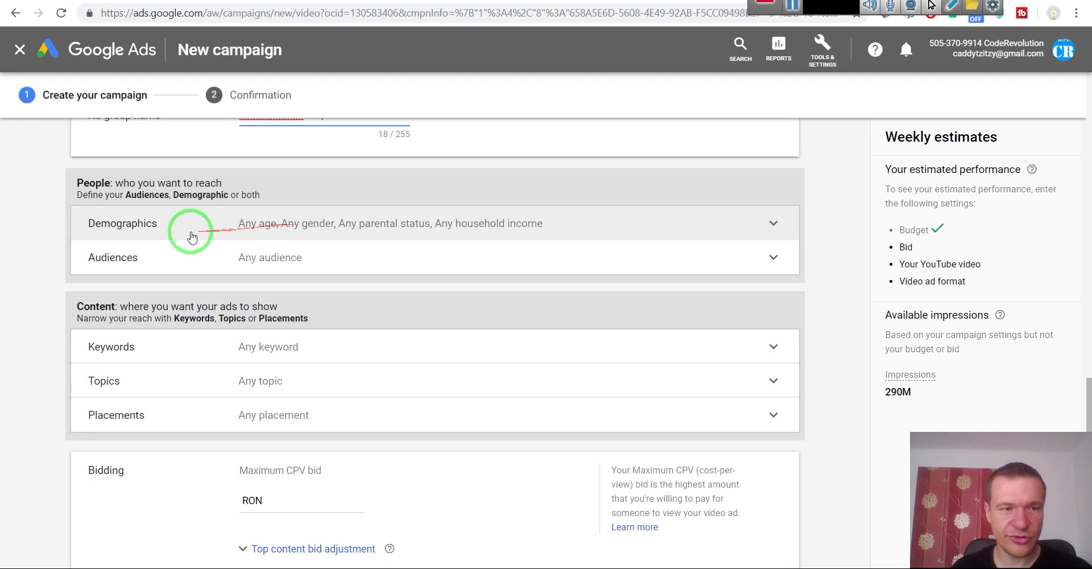
Step: Exclude ages 55-64, 65+ and Unknown from demographic targeting
click(192, 236)
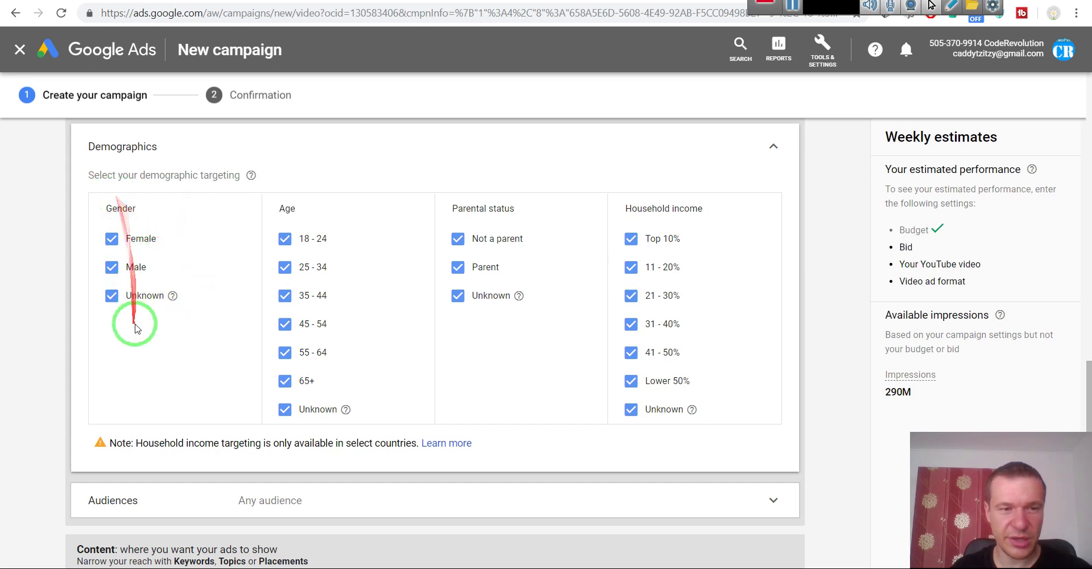
click(284, 409)
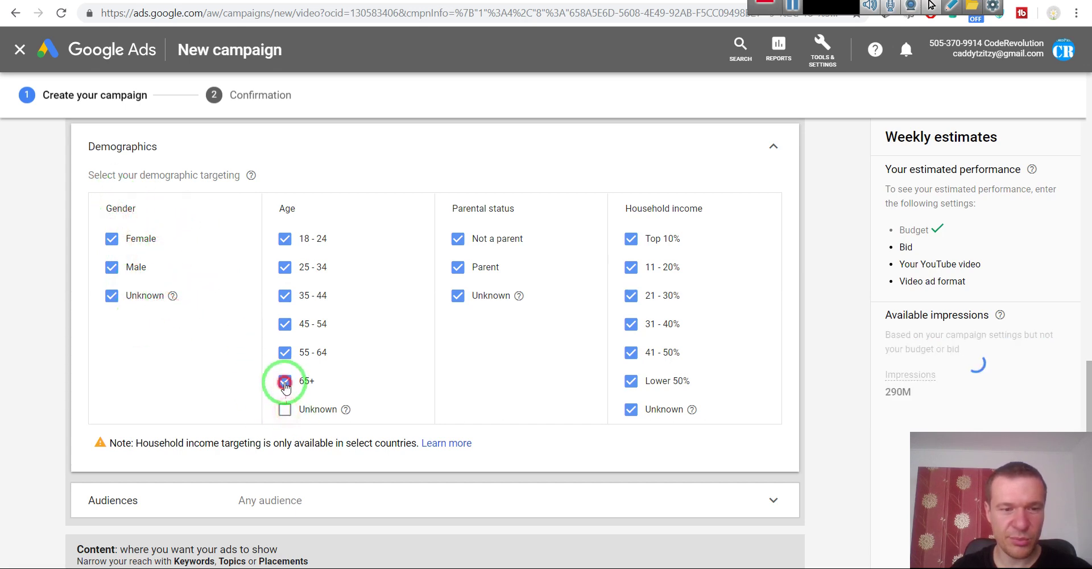
click(285, 384)
click(284, 353)
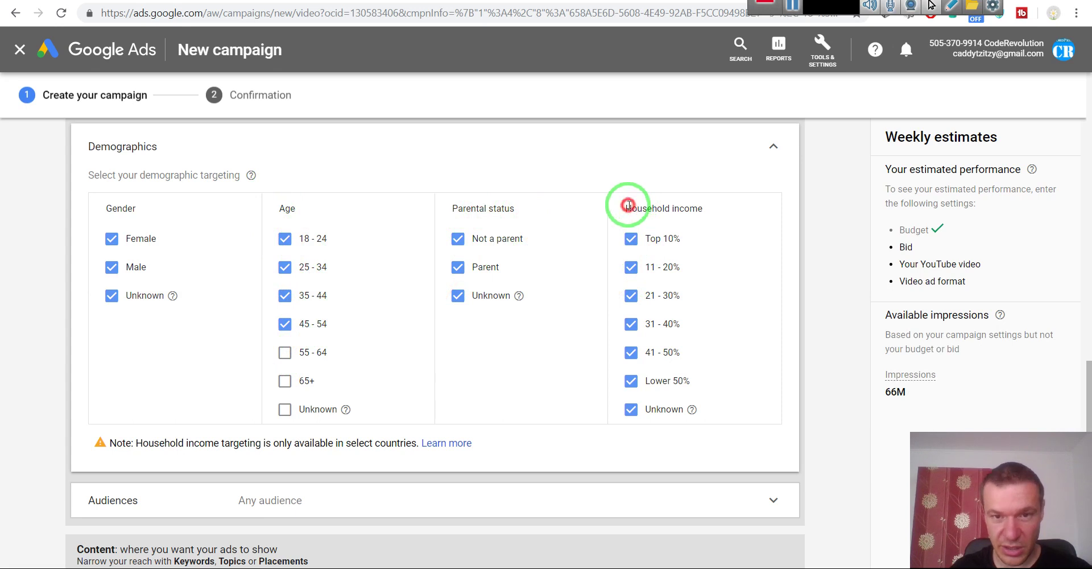
Step: Exclude household incomes 41-50%, Lower 50% and Unknown
drag(628, 205, 684, 208)
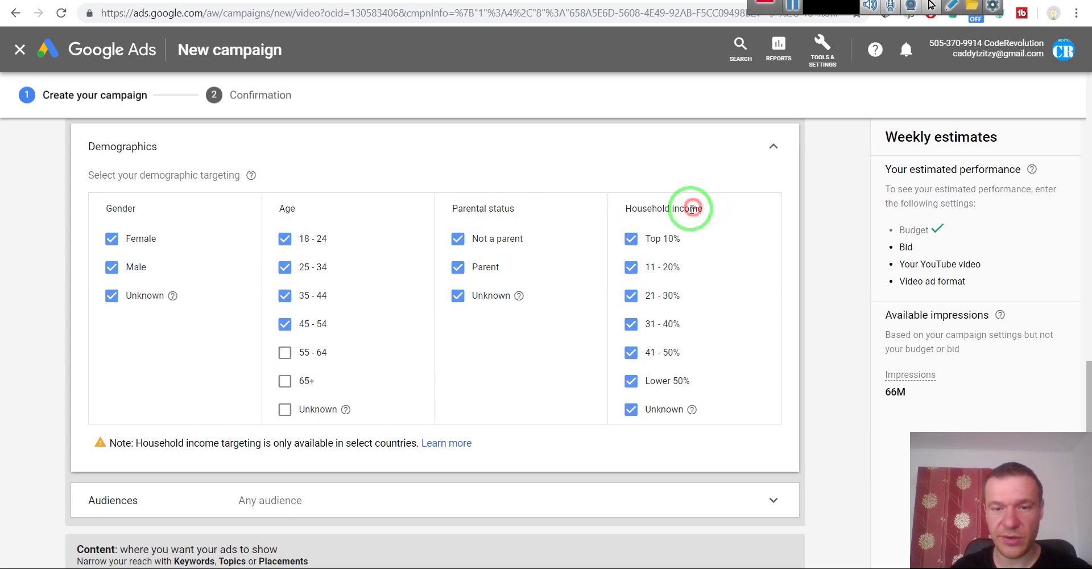
click(631, 409)
click(631, 382)
click(631, 353)
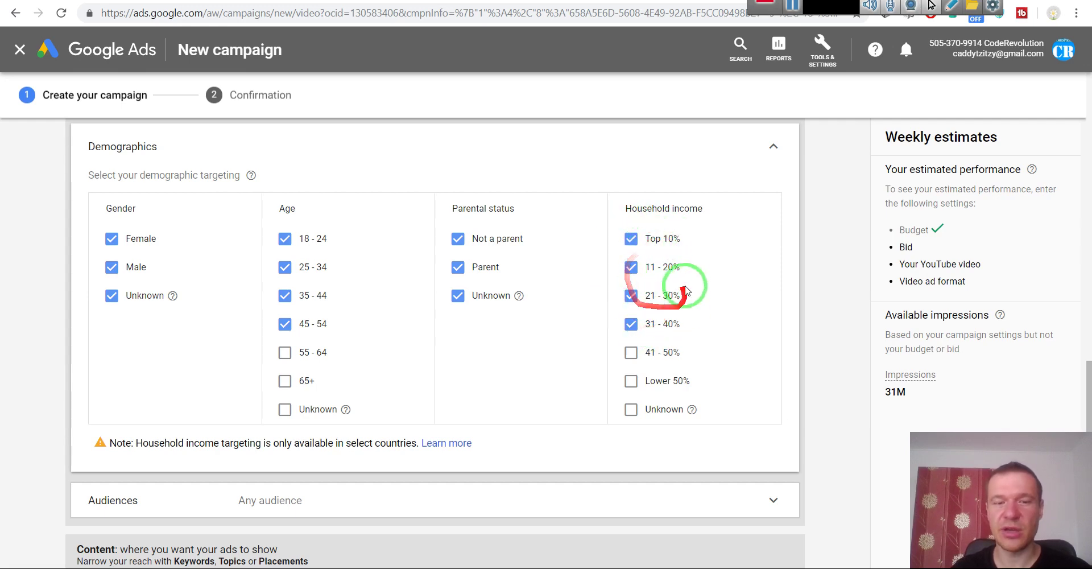
scroll(560, 336, down, 3)
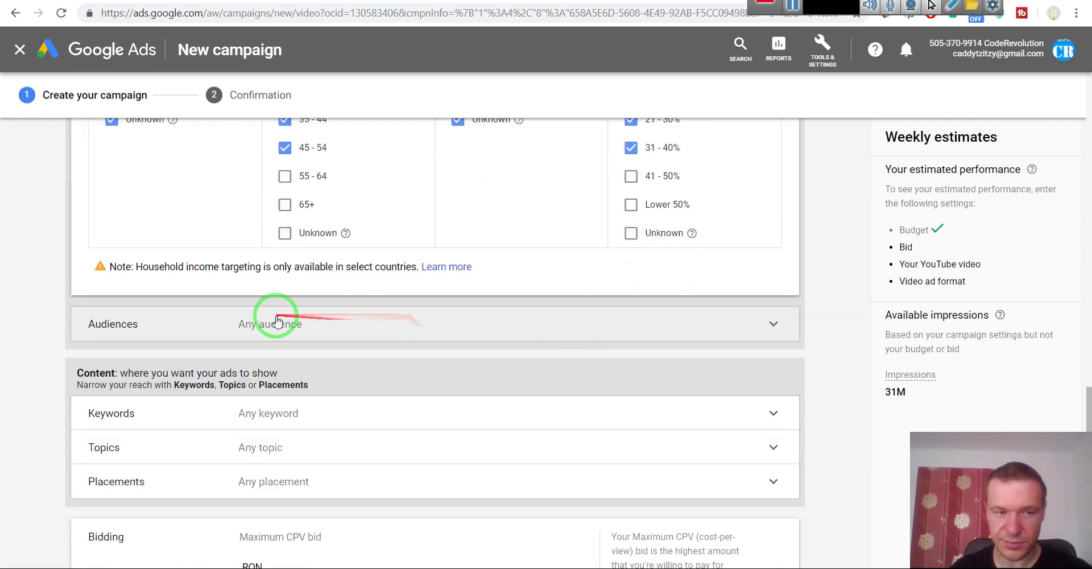
Step: Open Audiences and view the Technophiles and Starting a Business Soon details without selecting any
scroll(275, 310, down, 2)
click(251, 233)
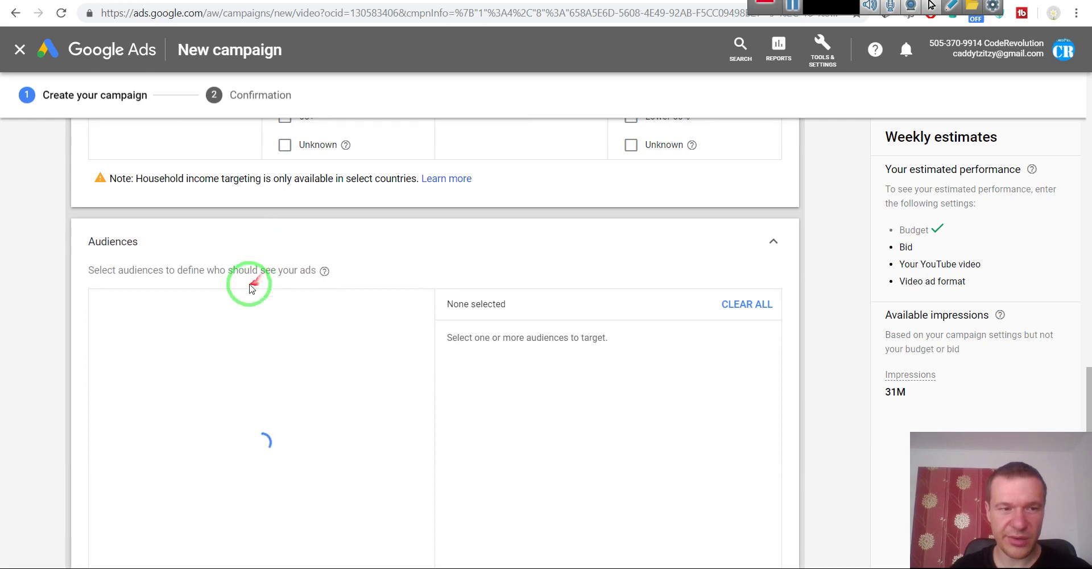
scroll(256, 287, down, 2)
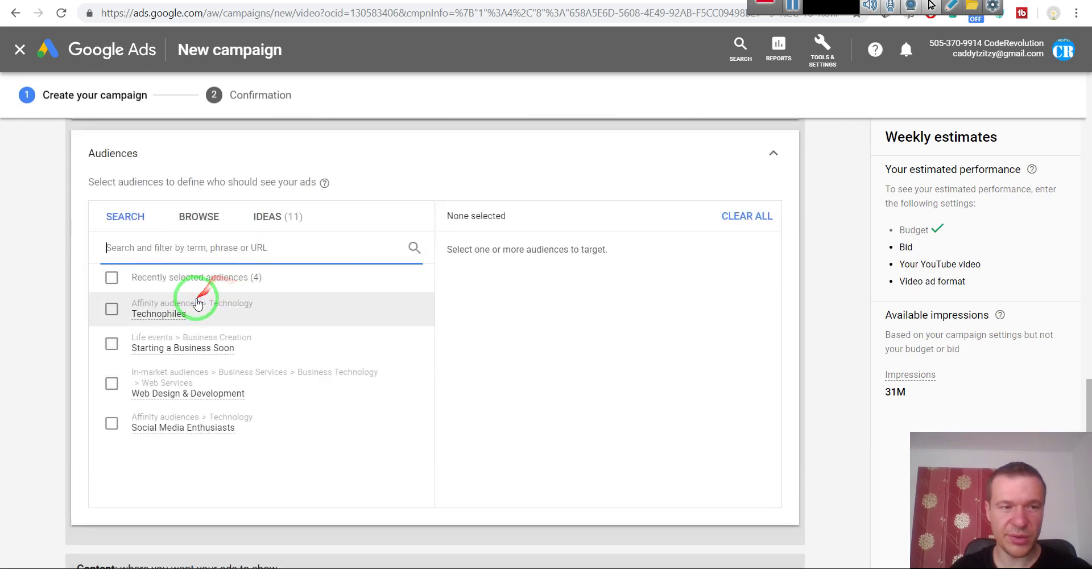
click(164, 316)
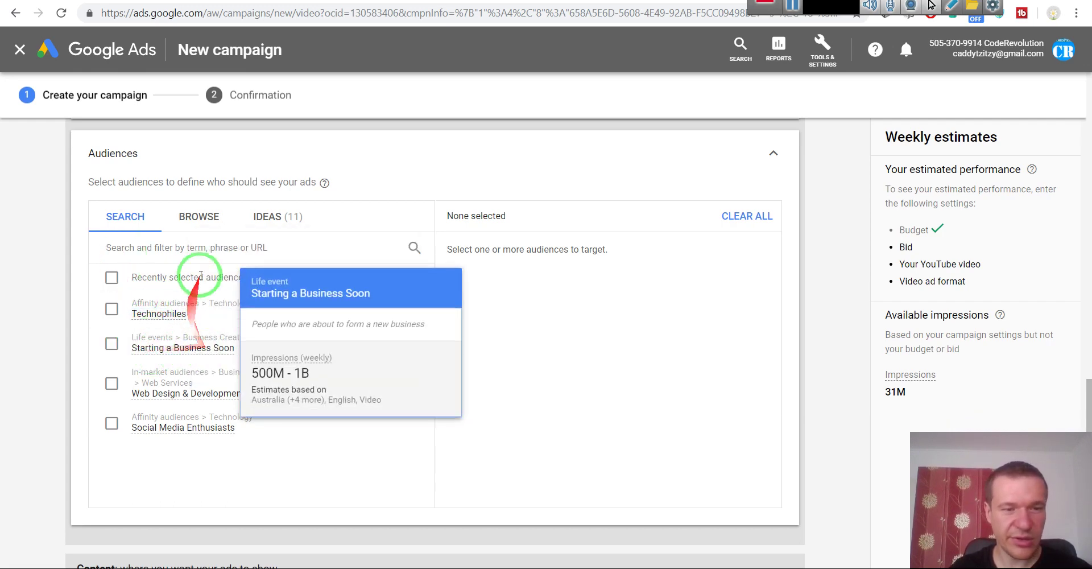
click(190, 352)
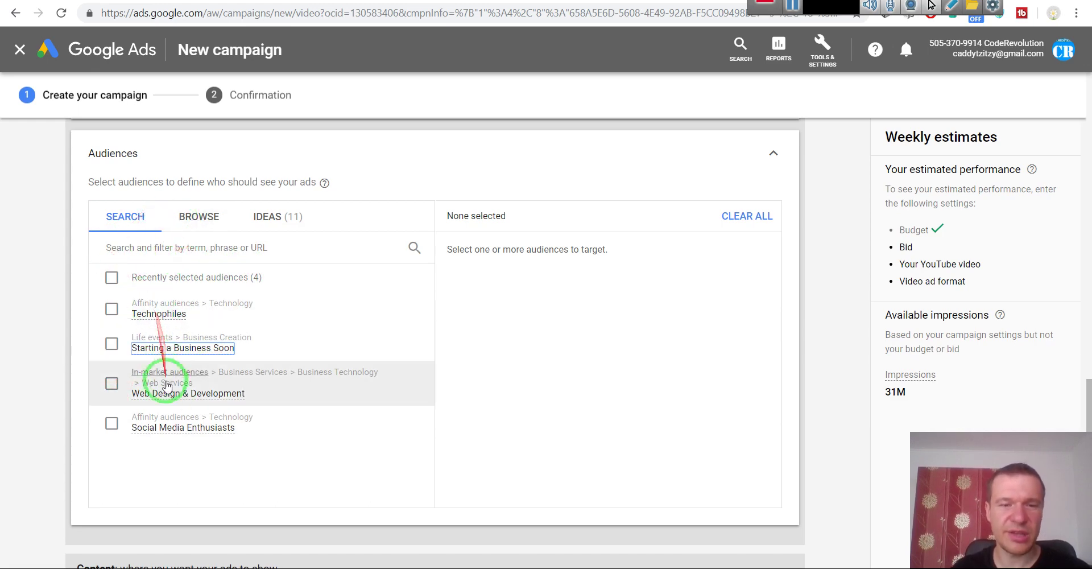
scroll(176, 345, down, 2)
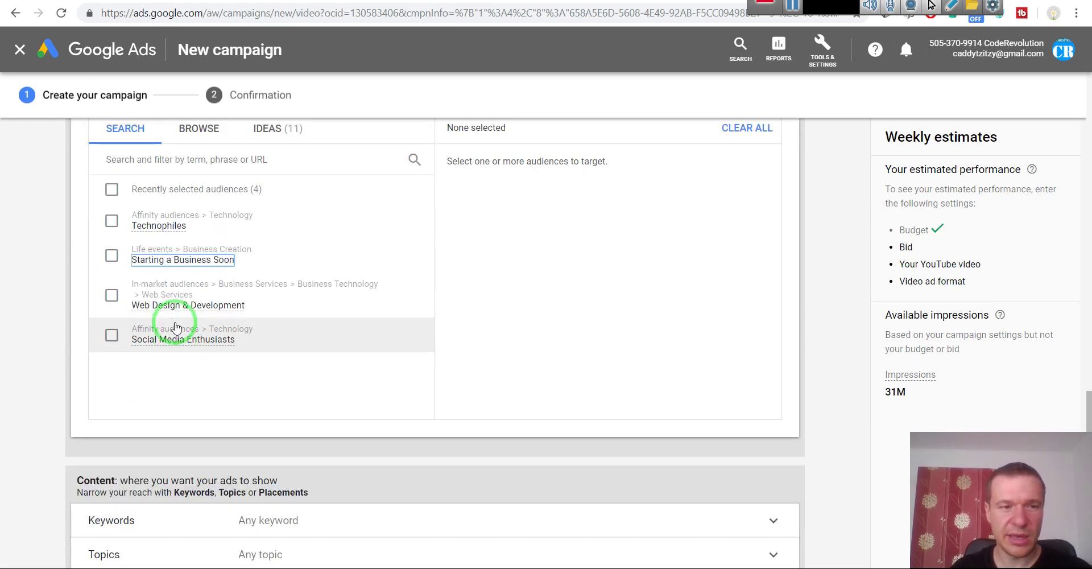
scroll(171, 353, up, 2)
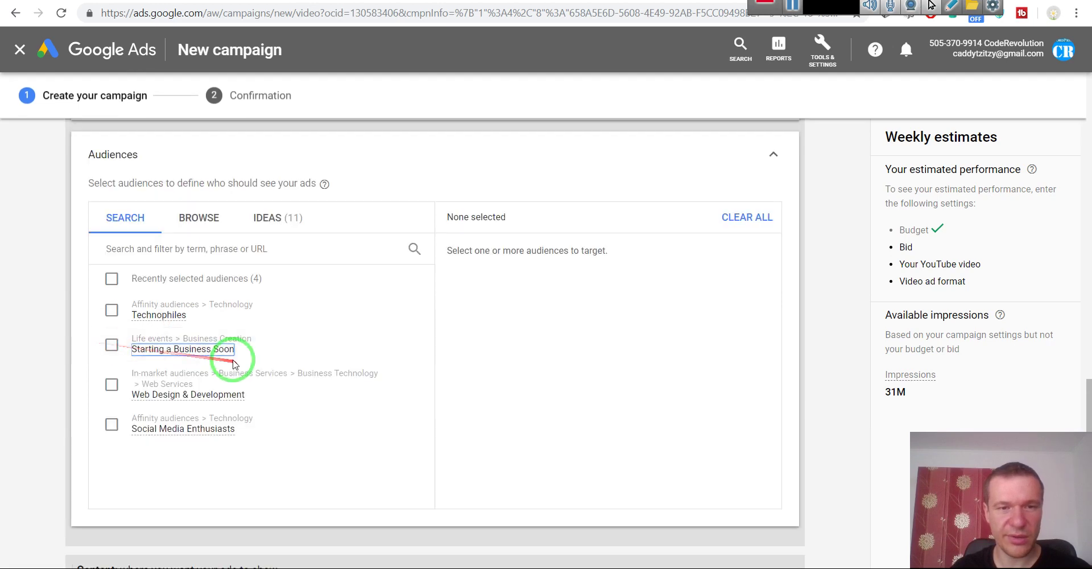
scroll(91, 341, down, 6)
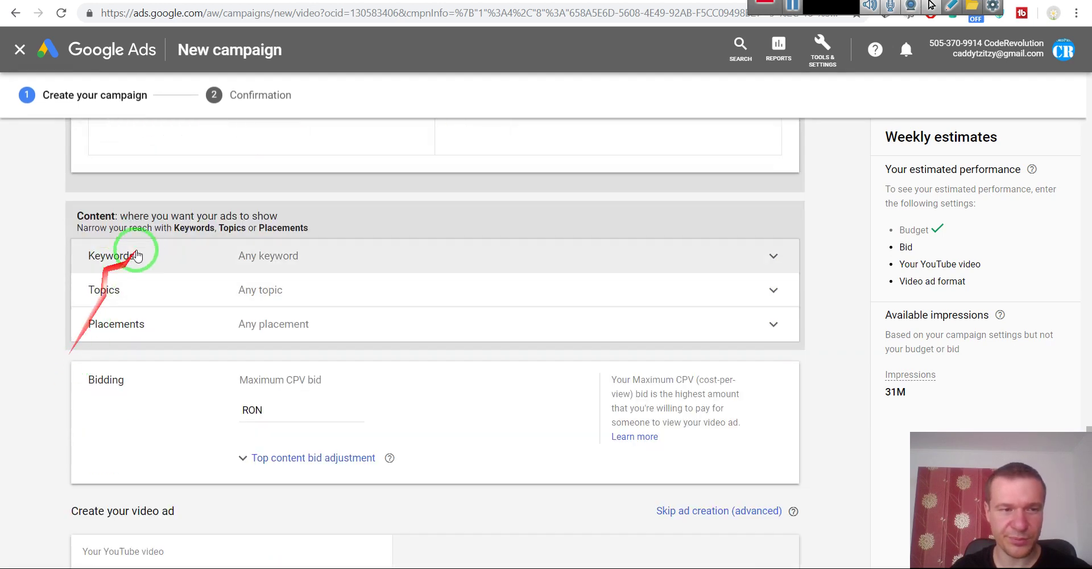
Step: Expand Keywords and copy the Newsomatic product page URL from the CodeCanyon tab
click(275, 257)
click(184, 289)
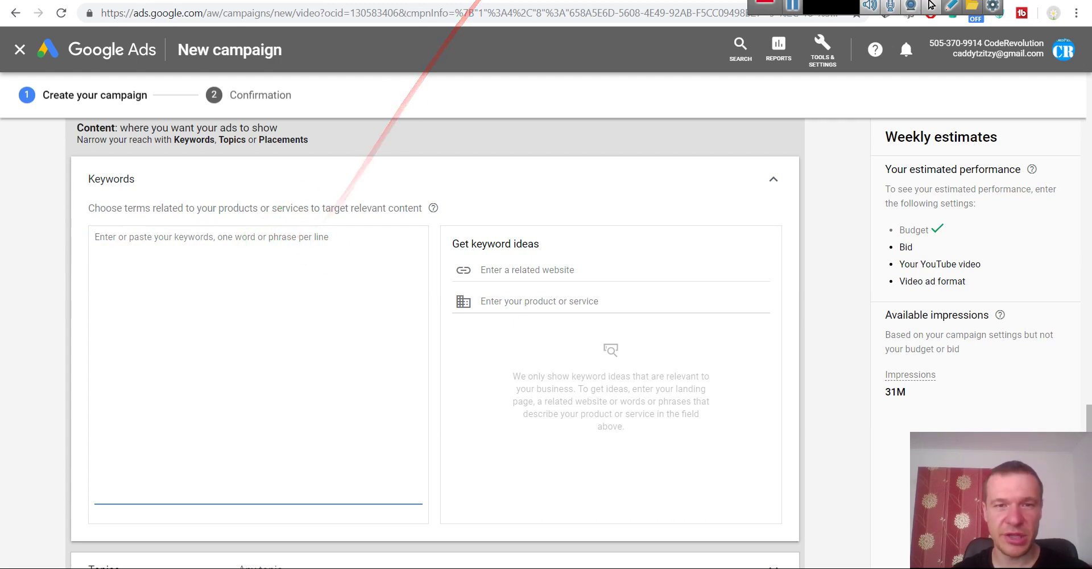
key(ctrl+Tab)
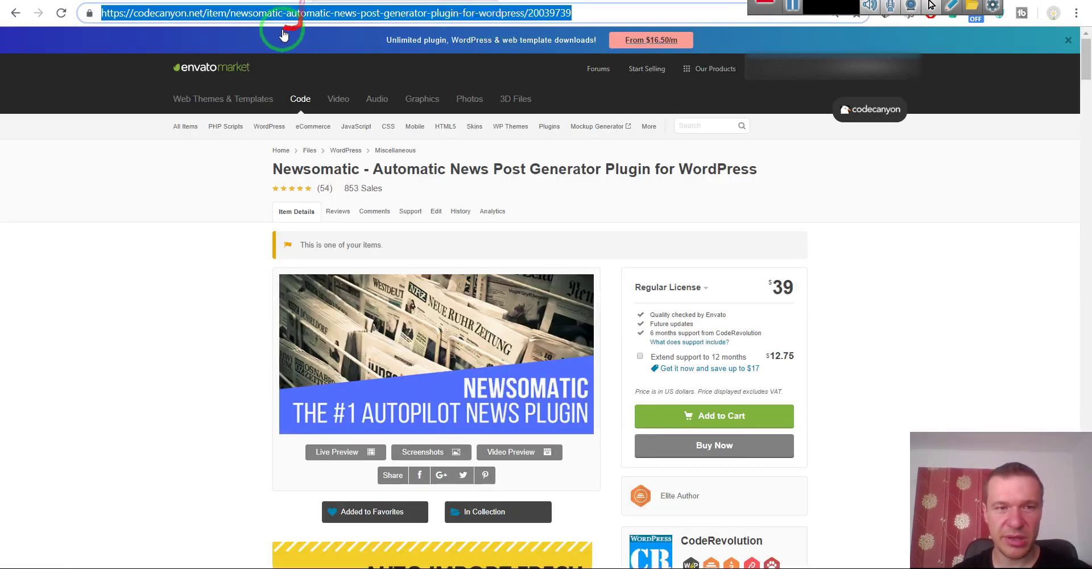
key(ctrl+c)
key(ctrl+shift+Tab)
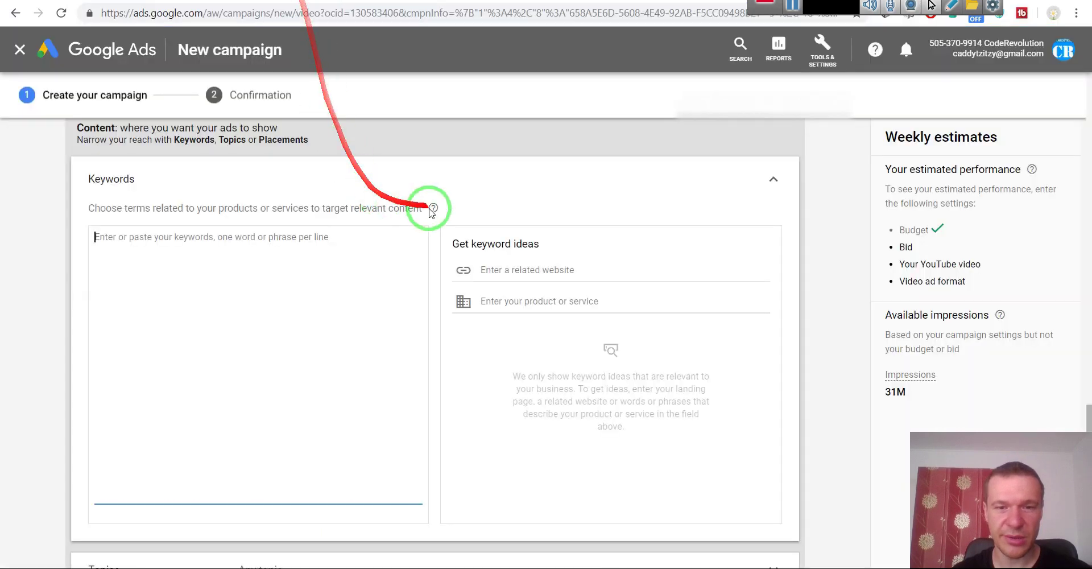
Step: Paste the CodeCanyon URL as the related website and enter 'New' as the product
click(476, 269)
key(ctrl+v)
click(499, 299)
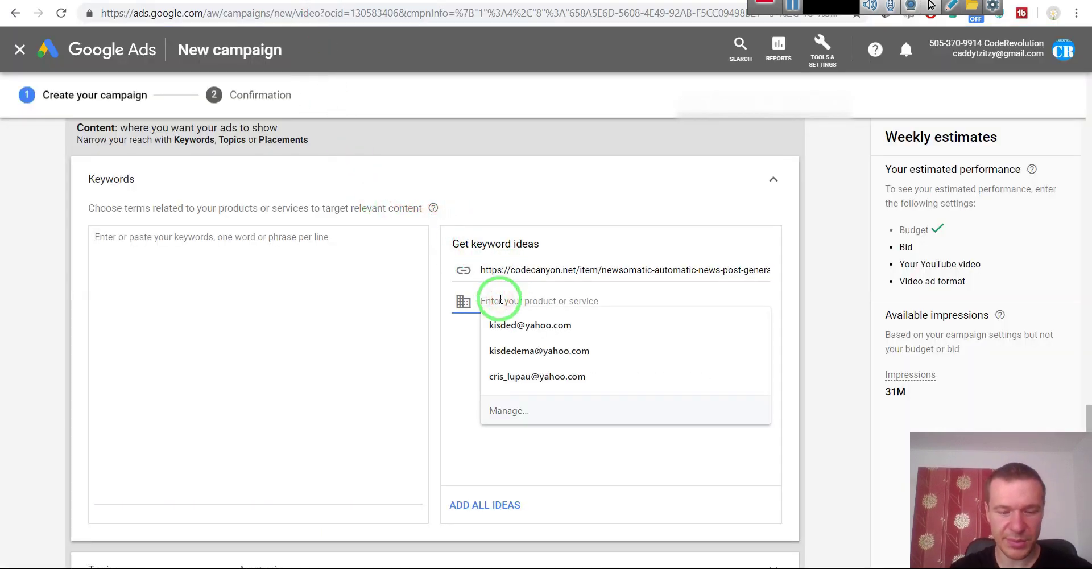
text(Newsomatic)
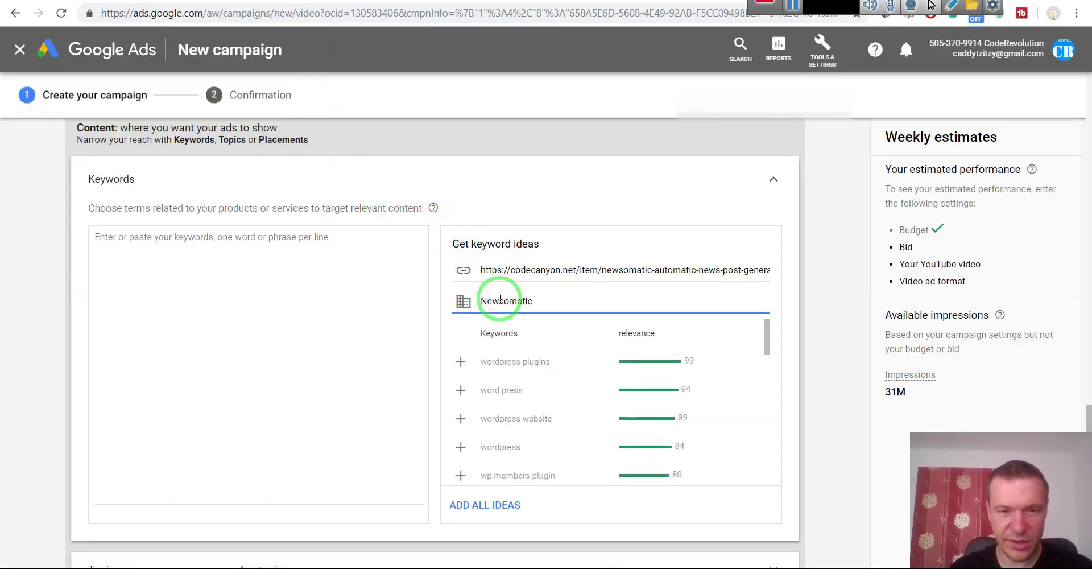
click(535, 191)
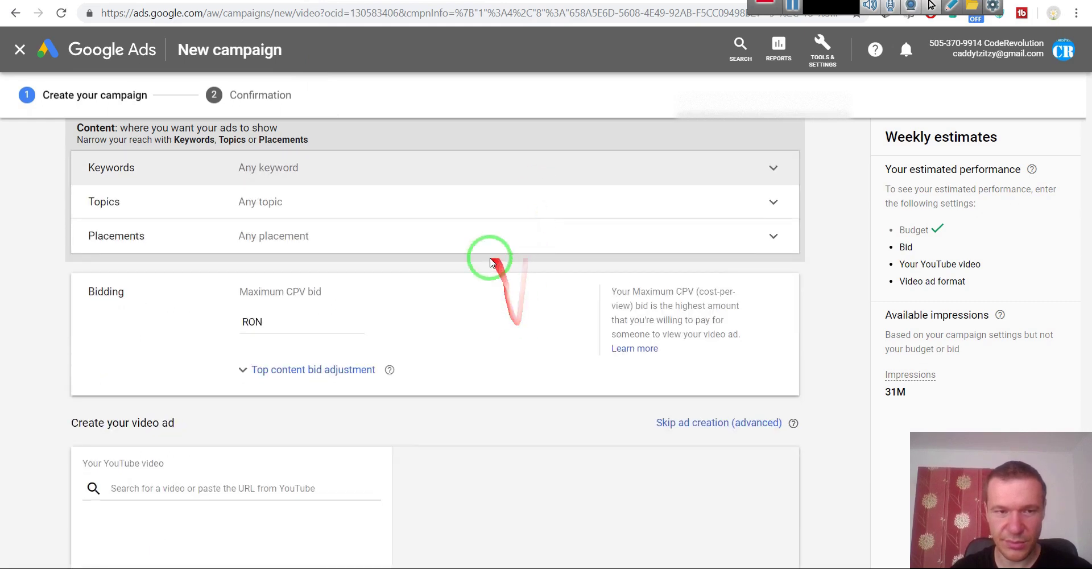
click(291, 168)
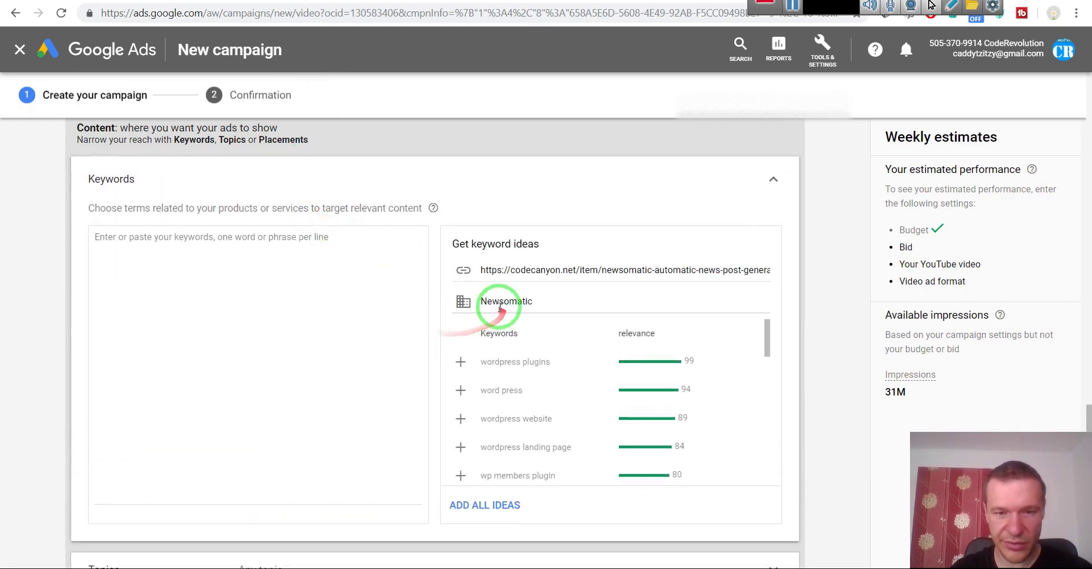
scroll(466, 330, down, 2)
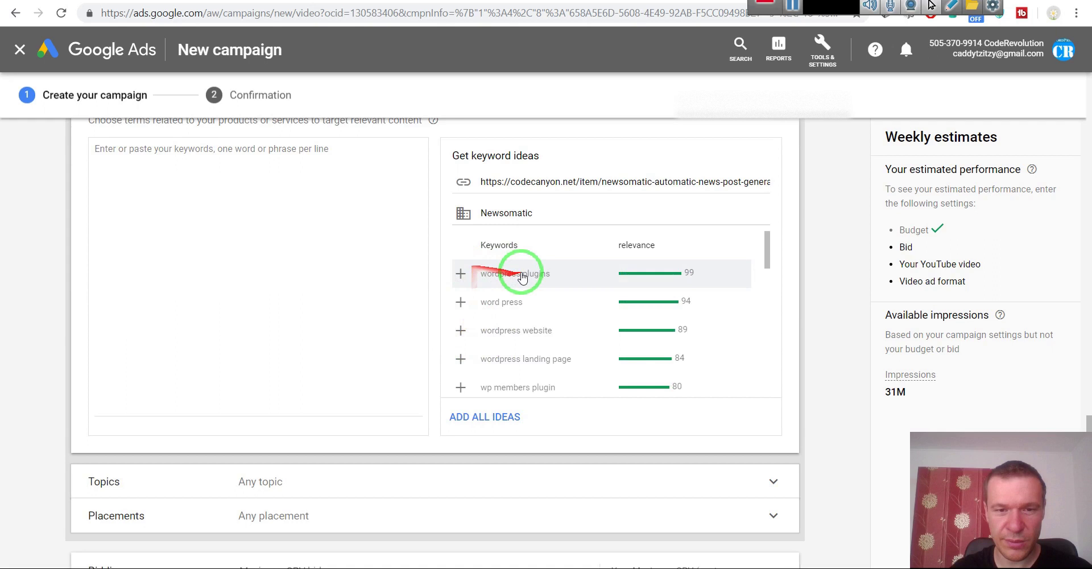
Step: Add suggested keywords like wordpress plugins, word press, wordpress website and wordpress ecommerce
click(460, 273)
click(461, 274)
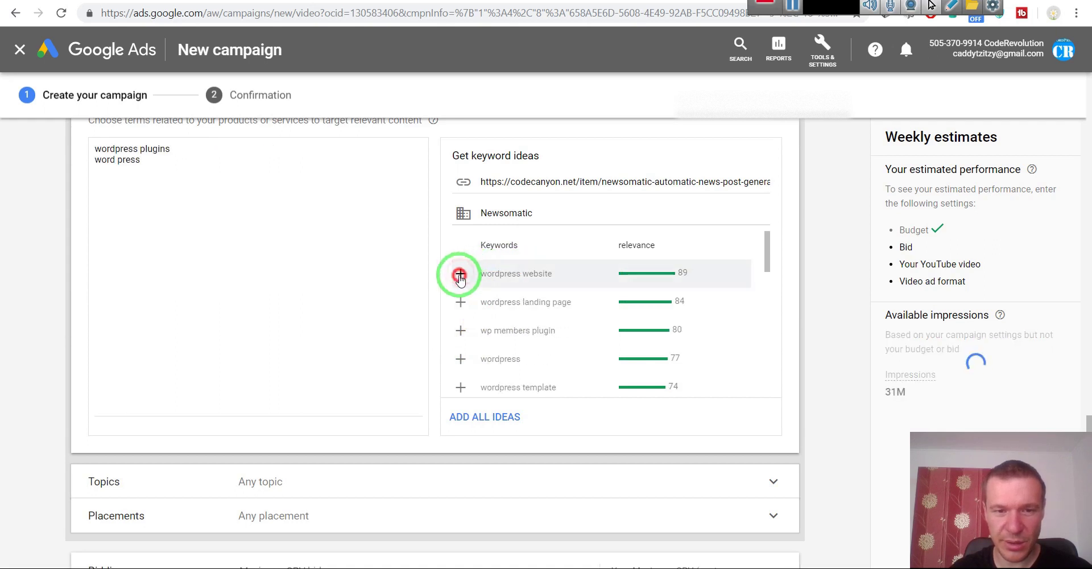
click(460, 274)
click(460, 275)
click(460, 274)
click(460, 274)
click(460, 275)
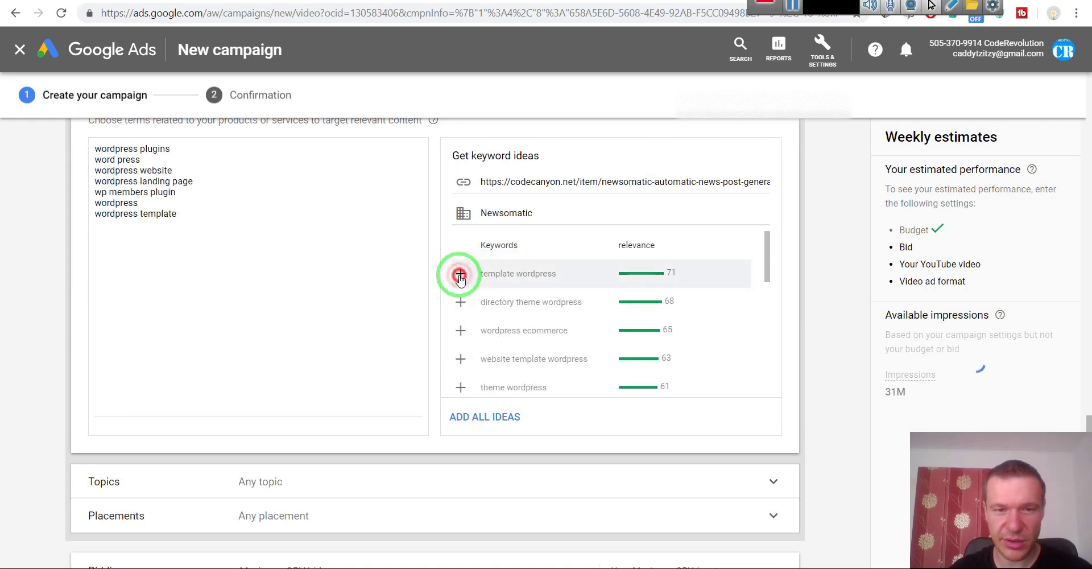
click(460, 275)
click(460, 274)
click(460, 275)
click(460, 275)
click(460, 275)
click(460, 274)
click(460, 274)
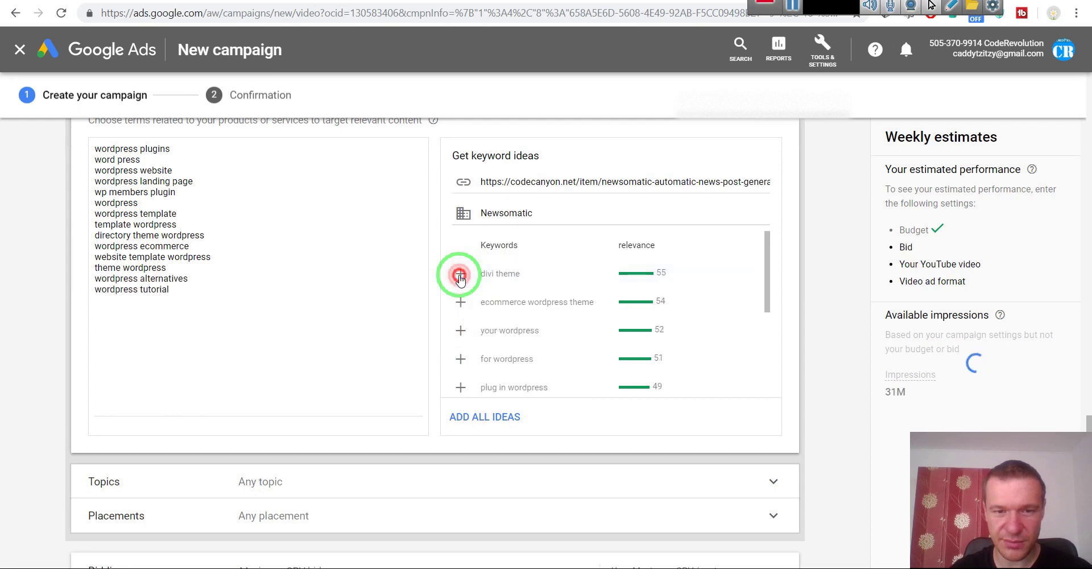
click(460, 274)
click(460, 274)
click(460, 275)
click(460, 275)
click(460, 275)
click(460, 274)
click(460, 275)
click(460, 275)
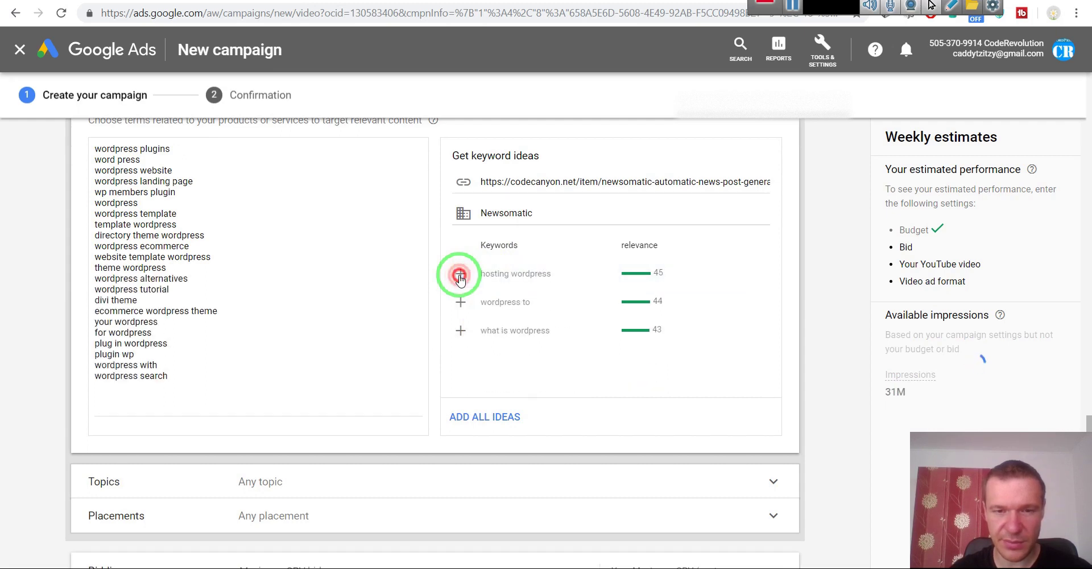
click(460, 275)
click(460, 275)
click(460, 274)
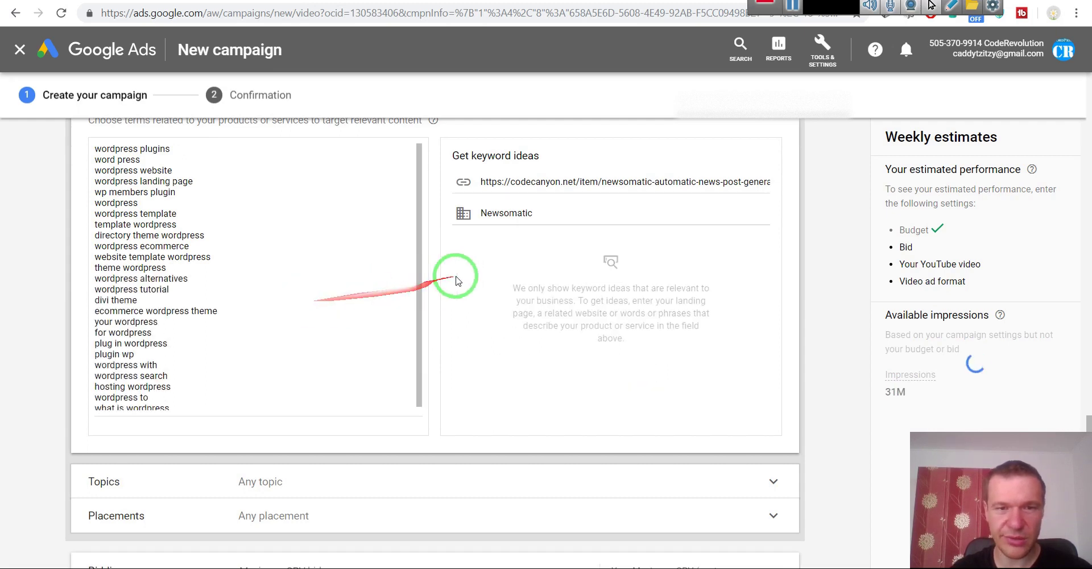
scroll(455, 284, up, 2)
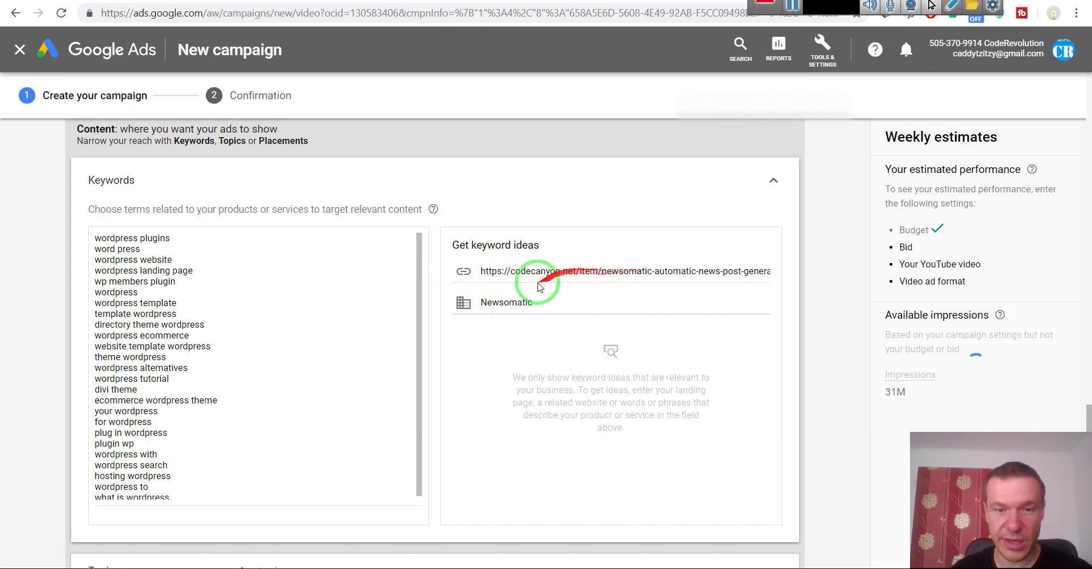
scroll(228, 262, up, 2)
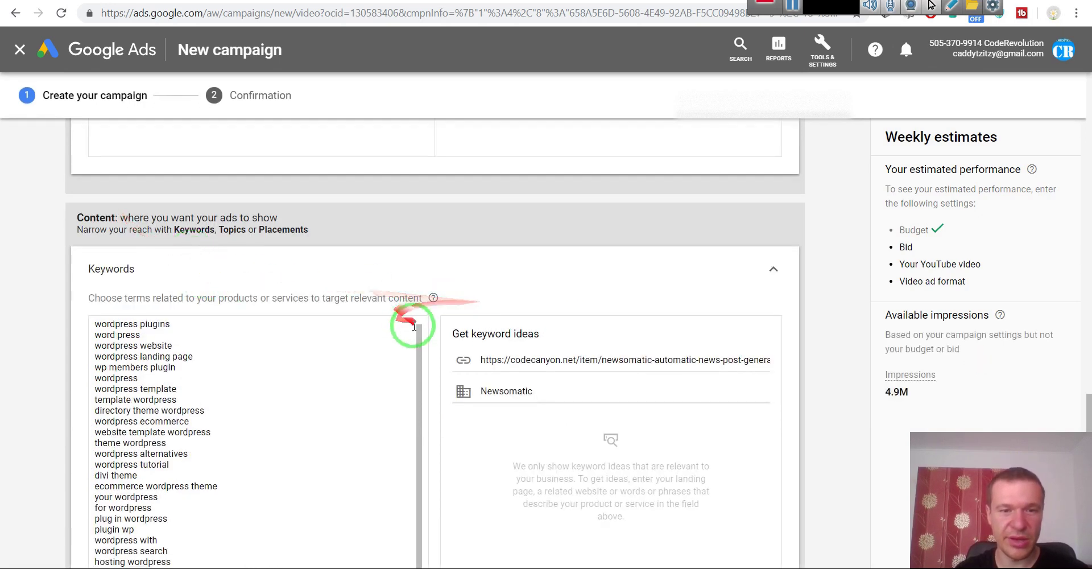
scroll(455, 387, down, 5)
scroll(510, 319, down, 2)
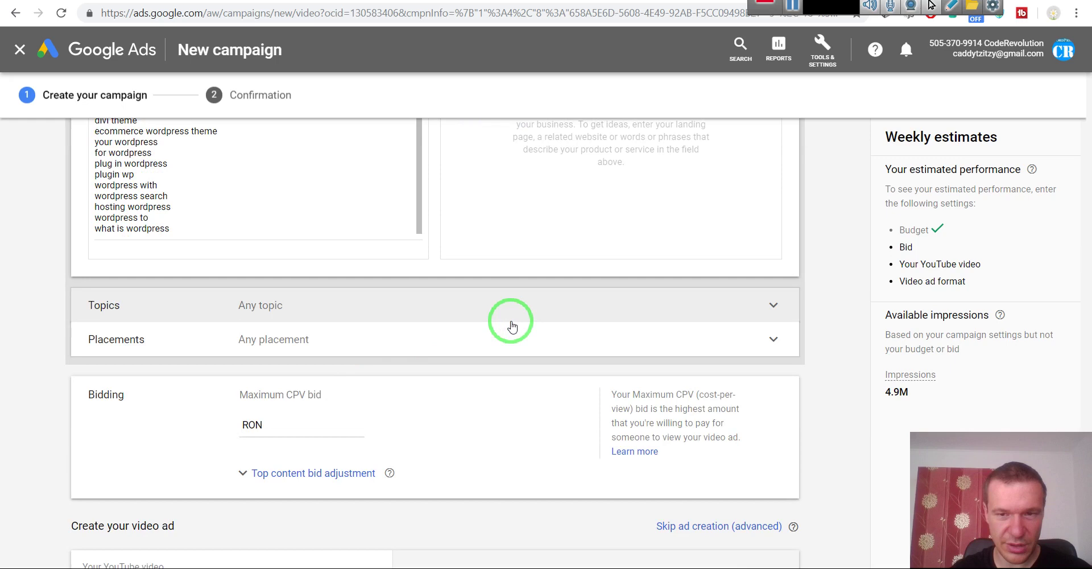
scroll(176, 309, down, 2)
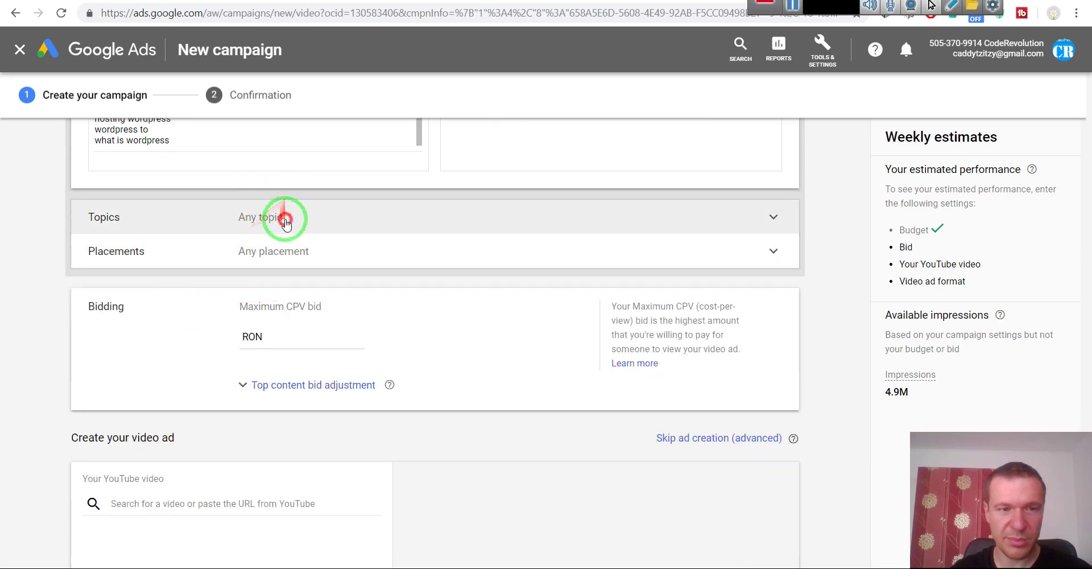
Step: Expand Topics and Placements, leaving both untargeted
click(285, 216)
scroll(130, 318, down, 2)
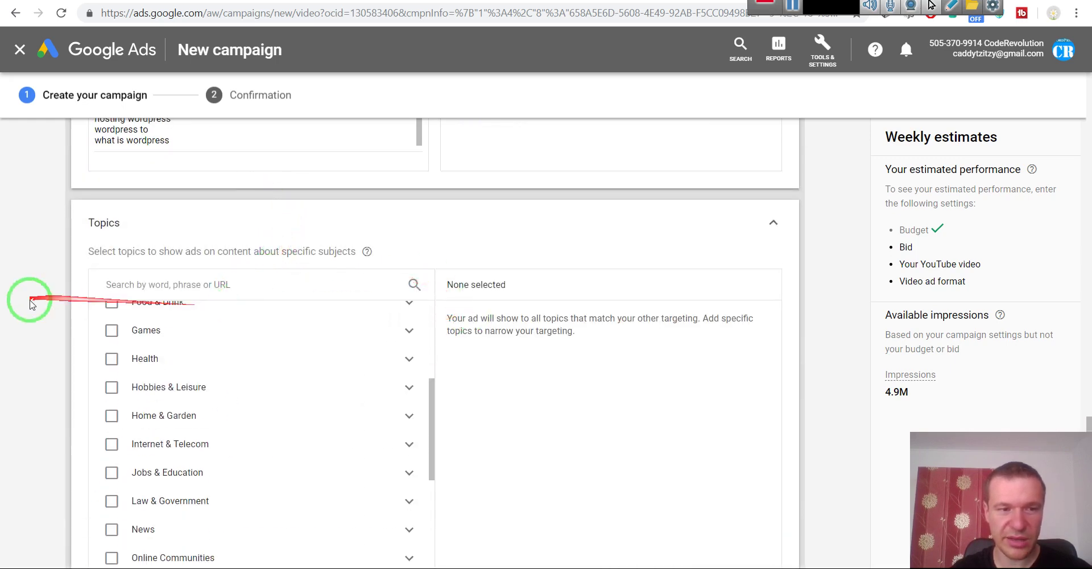
scroll(29, 301, down, 5)
click(261, 265)
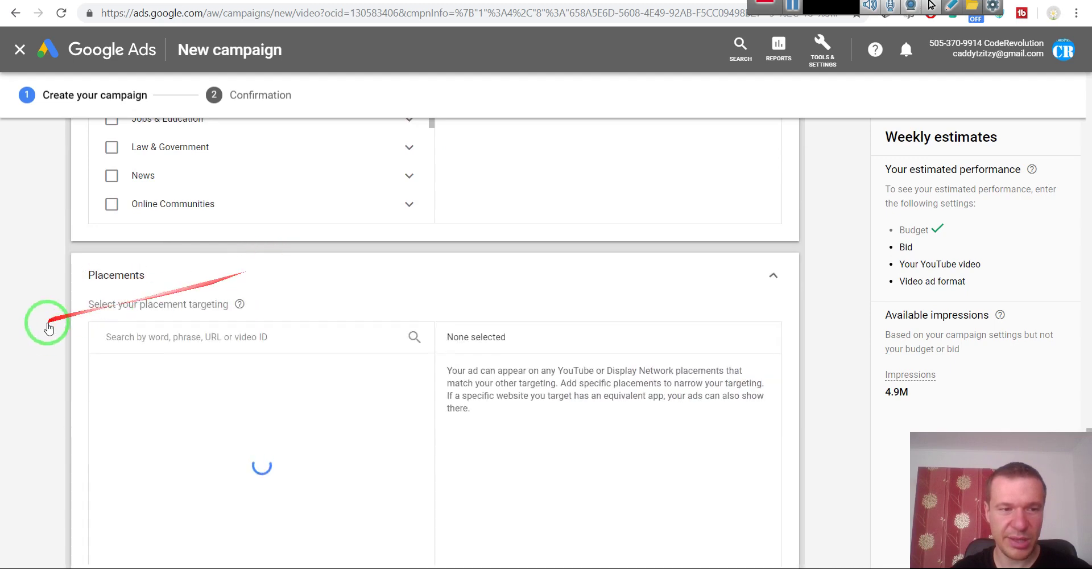
scroll(29, 324, down, 2)
scroll(19, 295, down, 6)
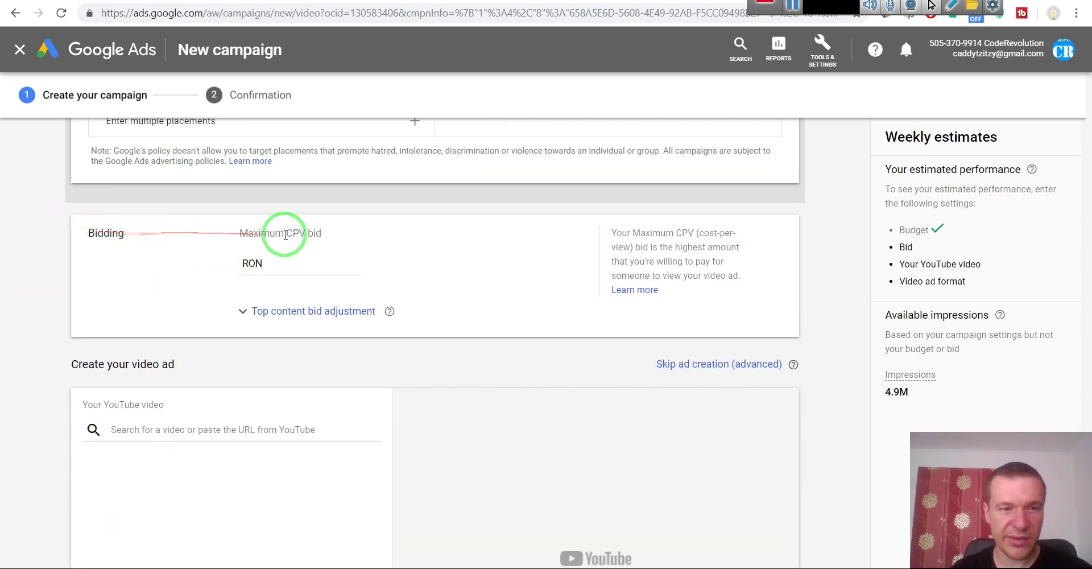
Step: Set the maximum CPV bid to 5.00 RON
click(301, 269)
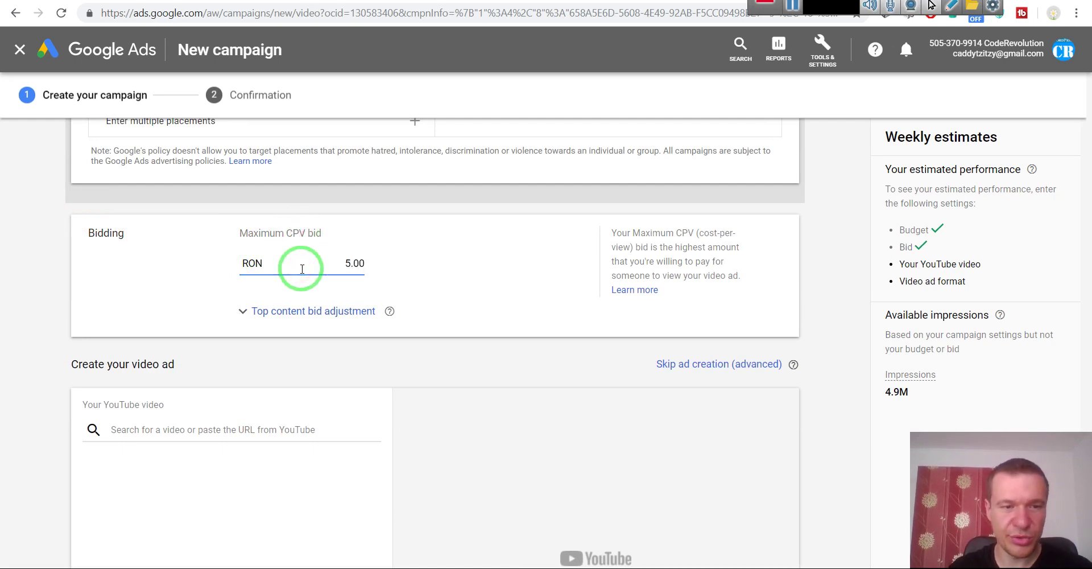
click(182, 261)
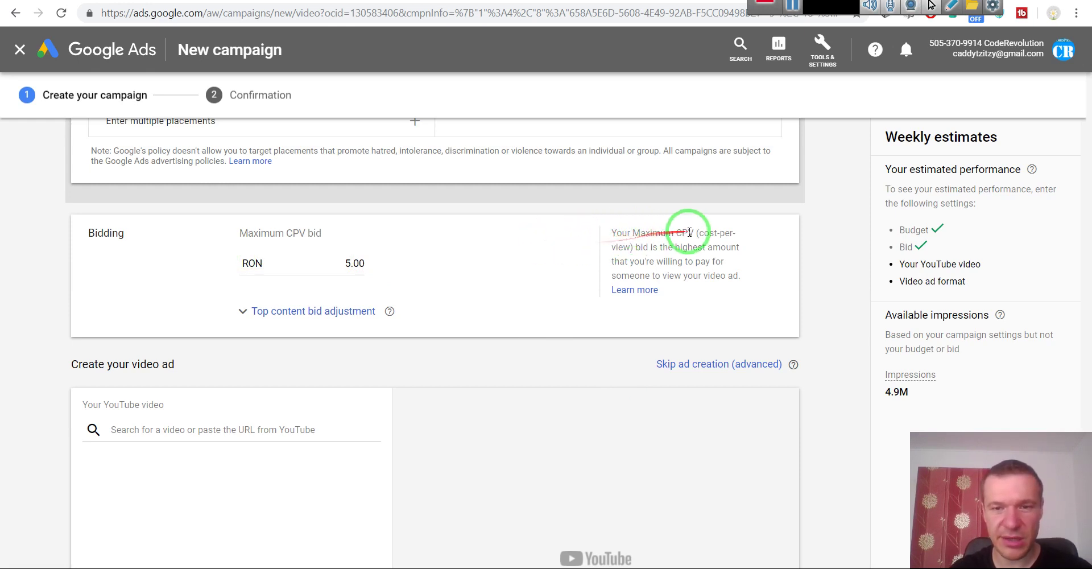
drag(700, 233, 624, 246)
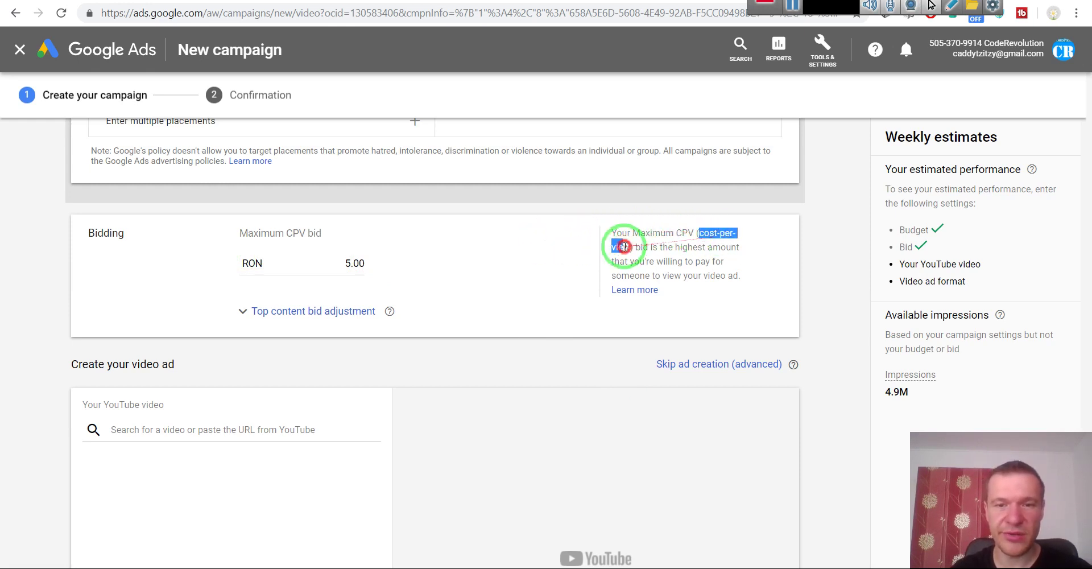
click(561, 279)
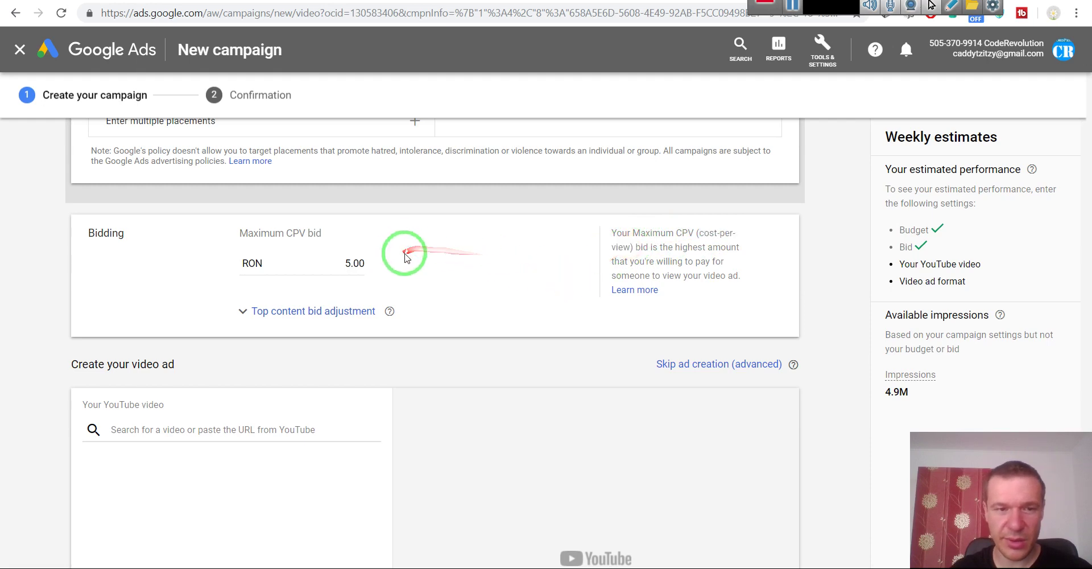
scroll(405, 254, down, 1)
scroll(405, 254, up, 1)
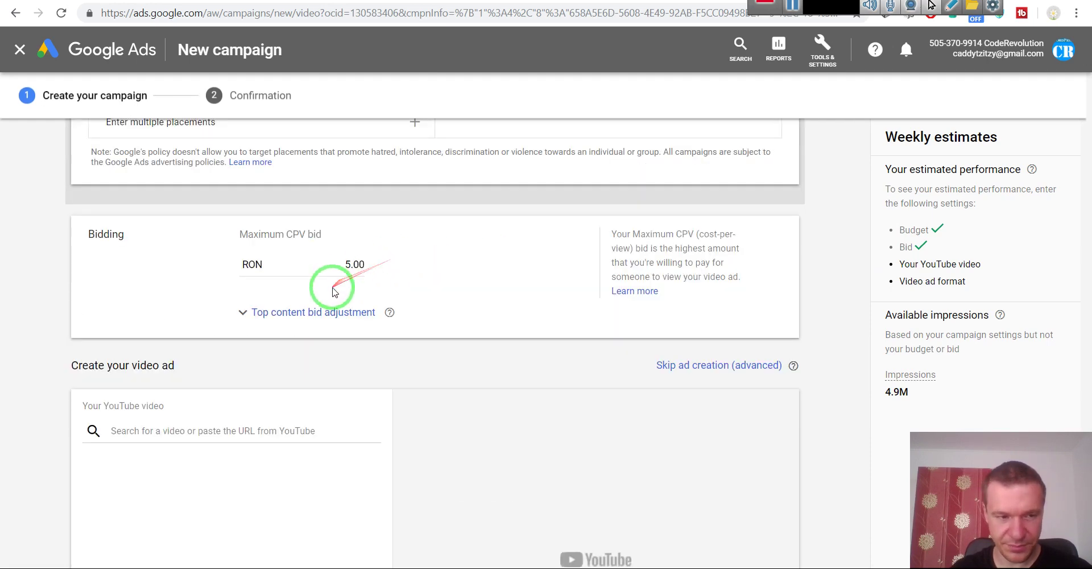
scroll(334, 293, down, 1)
scroll(334, 293, down, 1)
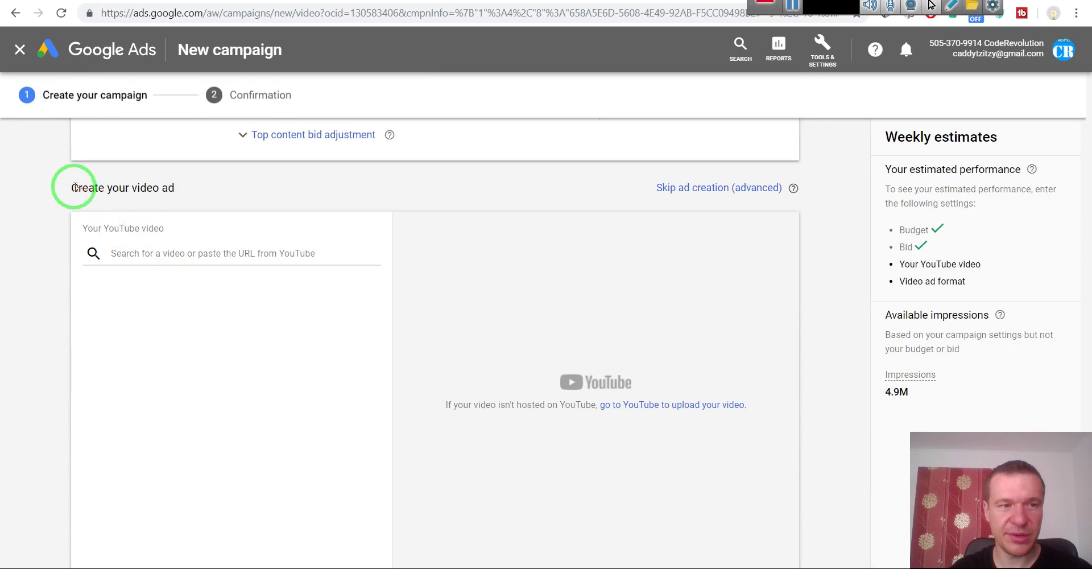
Step: Copy the YouTube tutorial's URL and paste it into the Your YouTube video field
drag(72, 188, 342, 190)
click(378, 1)
click(353, 13)
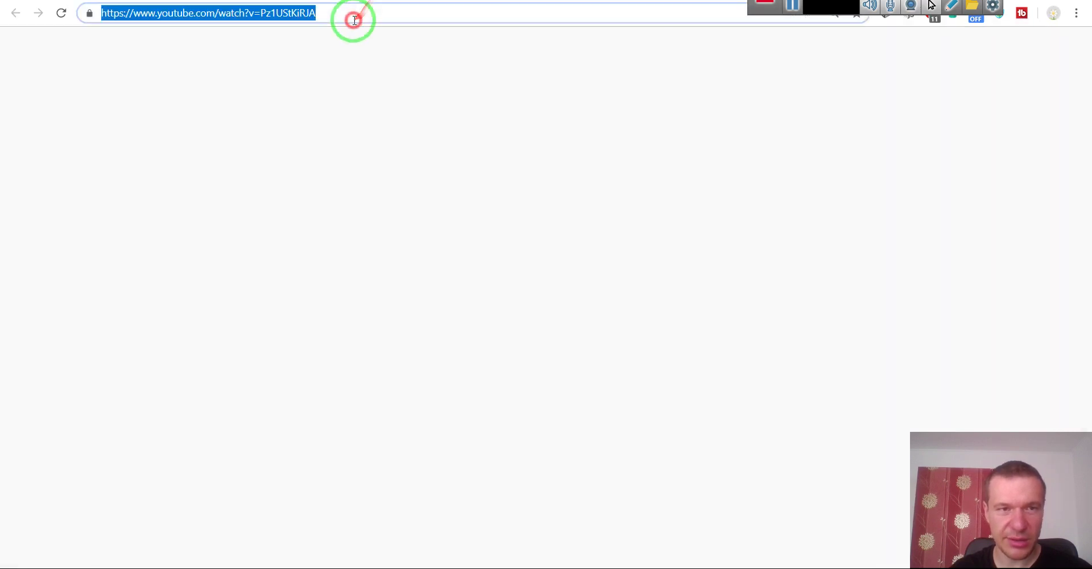
key(ctrl+c)
click(294, 1)
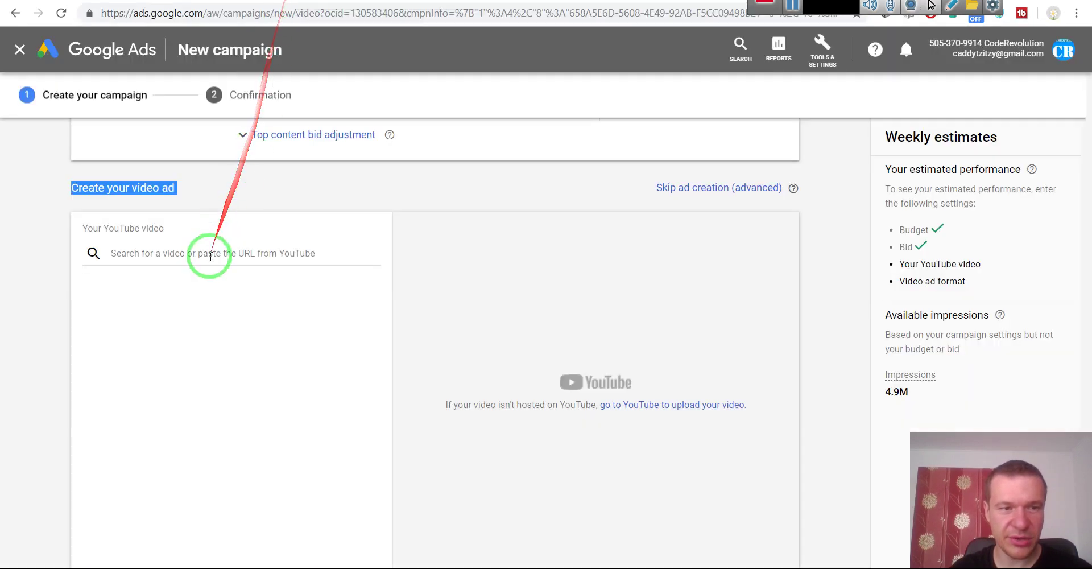
click(208, 254)
key(ctrl+v)
scroll(51, 287, down, 1)
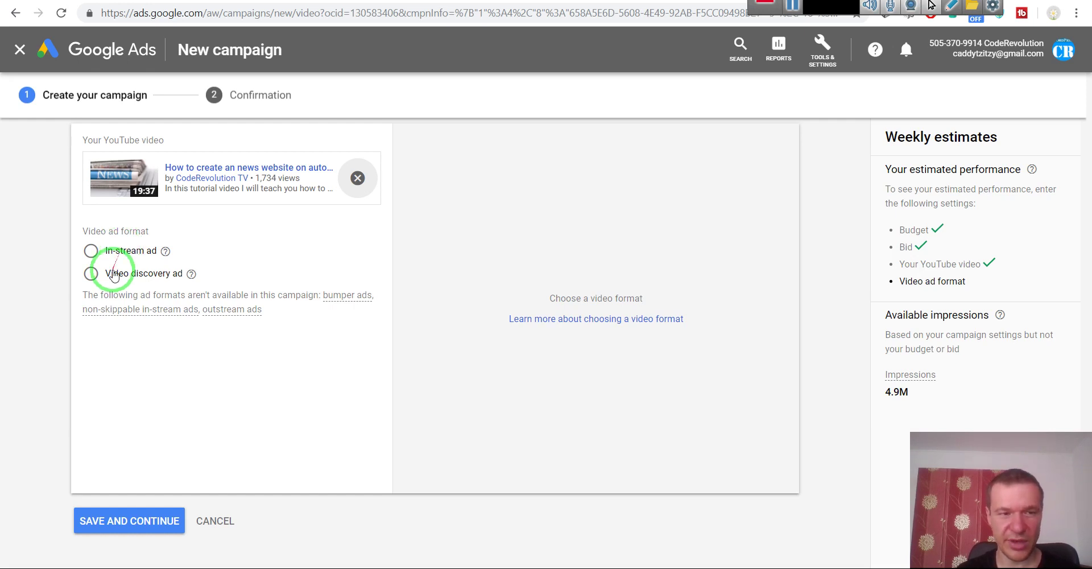
Step: Select Video discovery ad as the format and review its thumbnail, headline and description fields
click(92, 275)
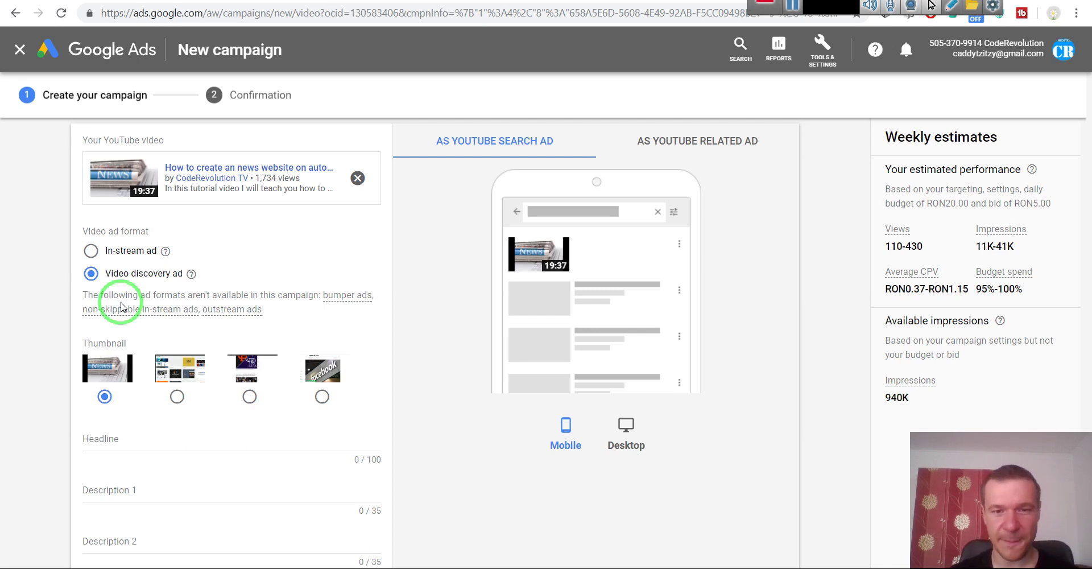
scroll(116, 319, down, 2)
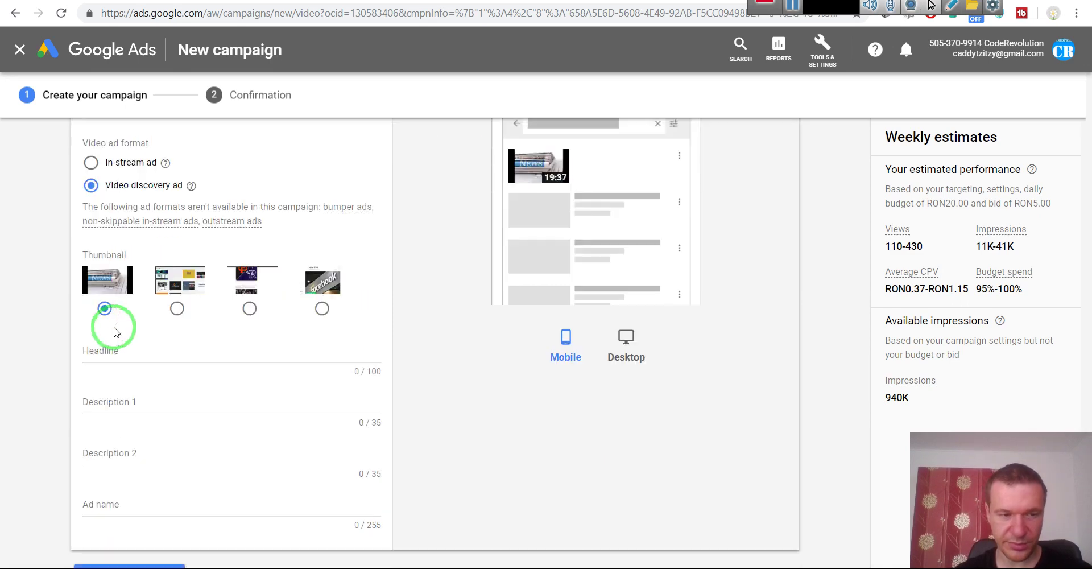
scroll(122, 353, up, 3)
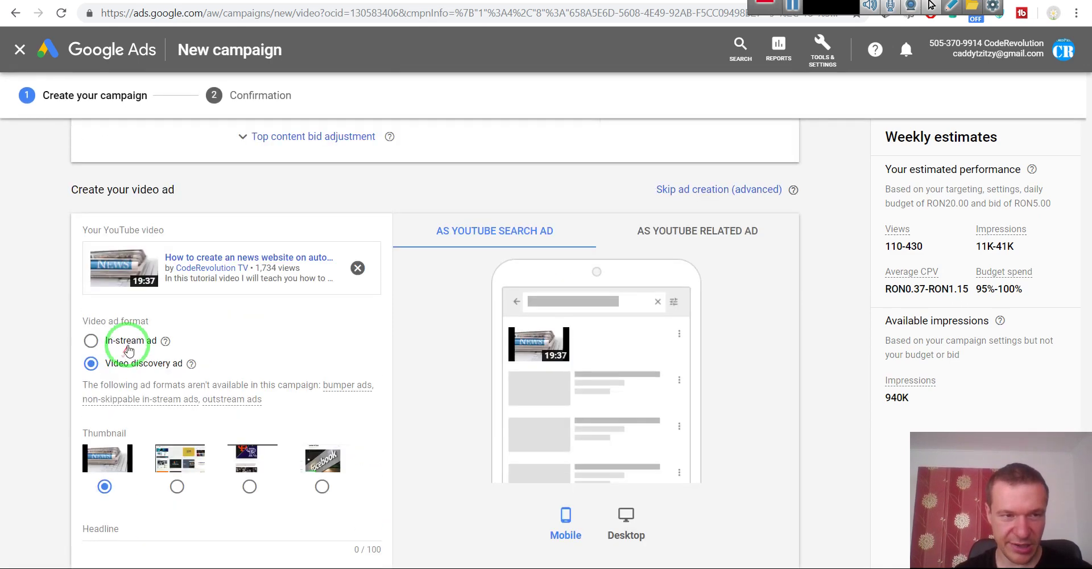
scroll(142, 290, down, 1)
scroll(148, 301, down, 2)
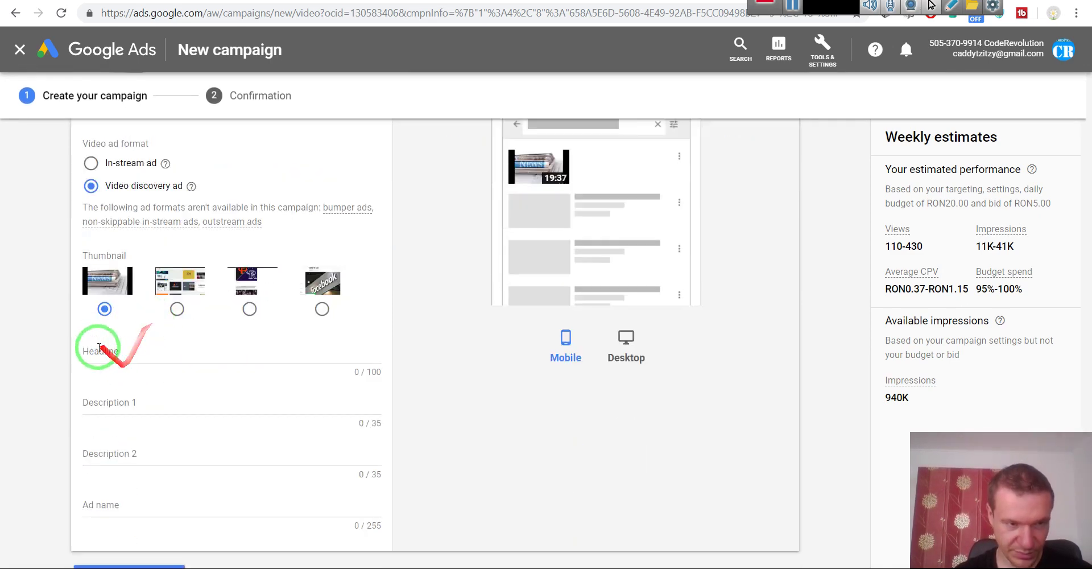
Step: Enter the headline 'How to Create an Autopilot News Website', correcting typos along the way
click(92, 354)
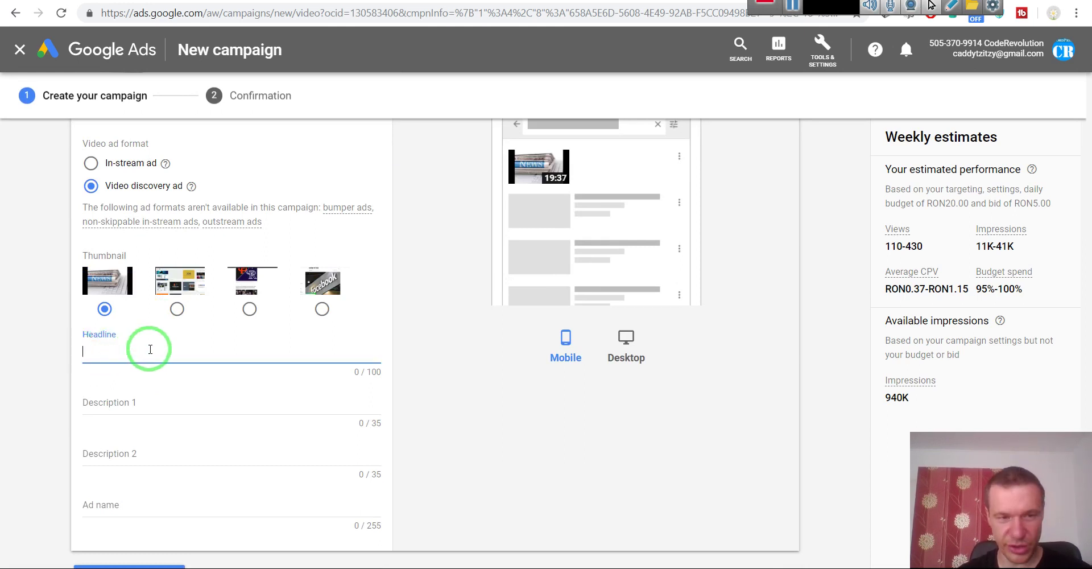
scroll(557, 341, up, 2)
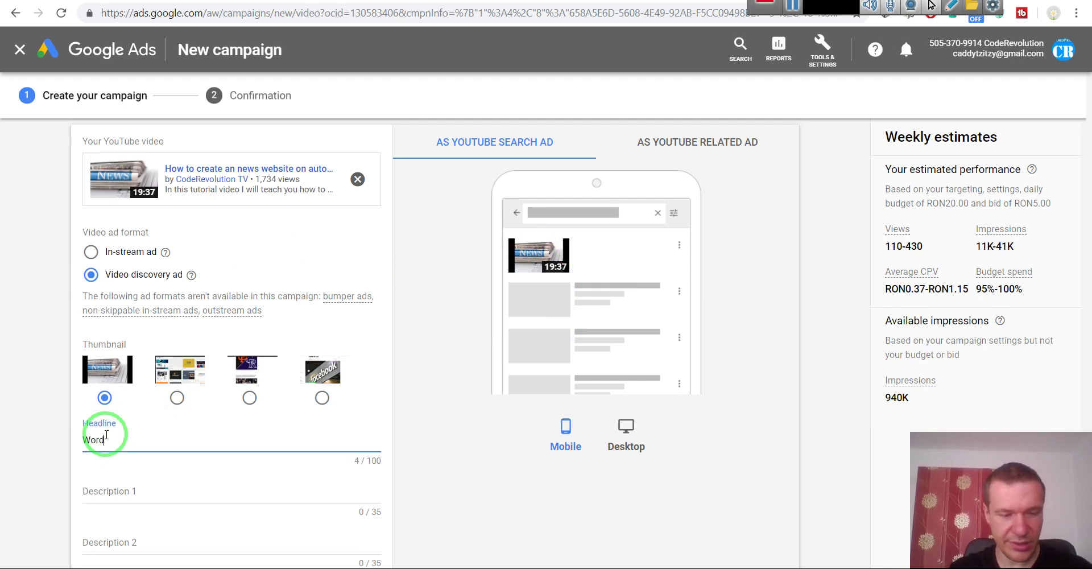
text(Press)
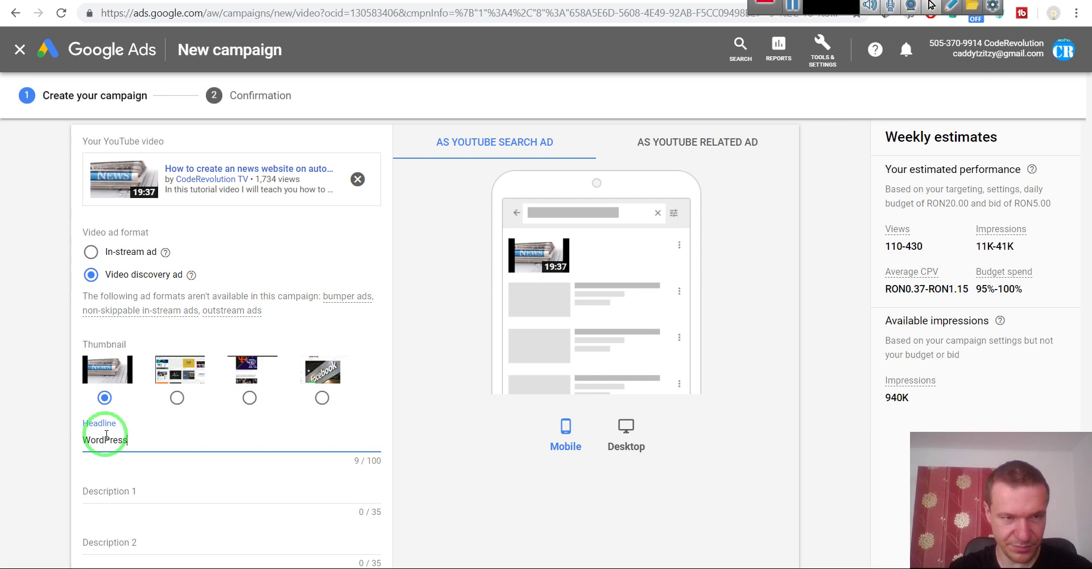
text( Au)
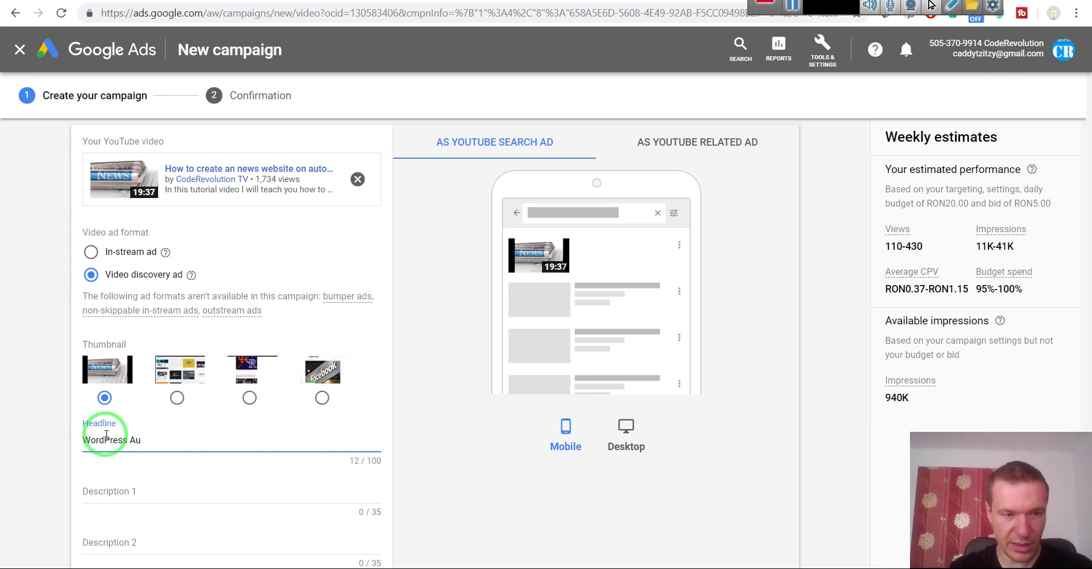
key(BackSpace)
key(BackSpace)
text(C)
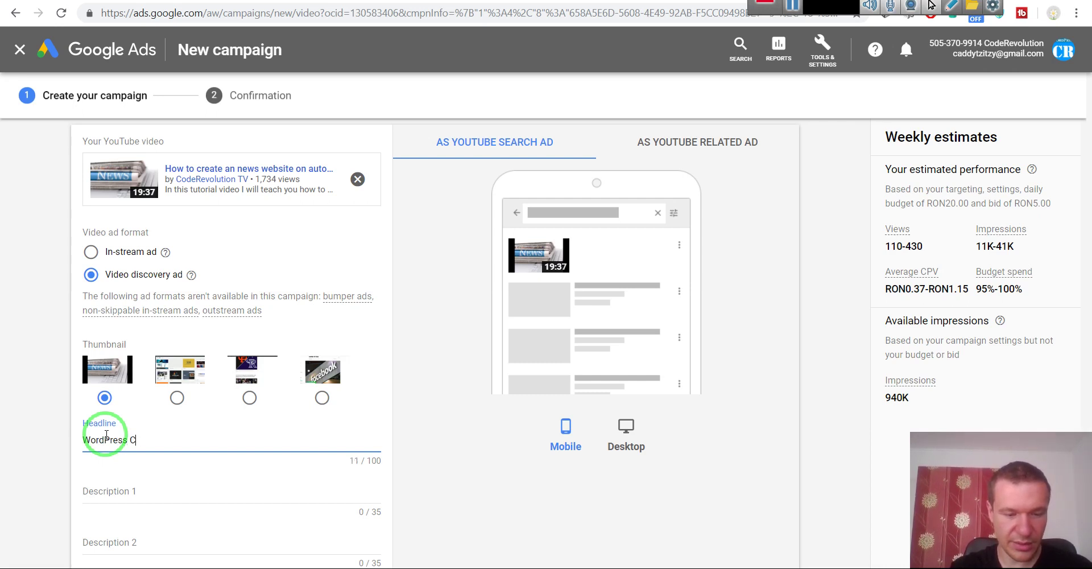
text(reate Autopilot)
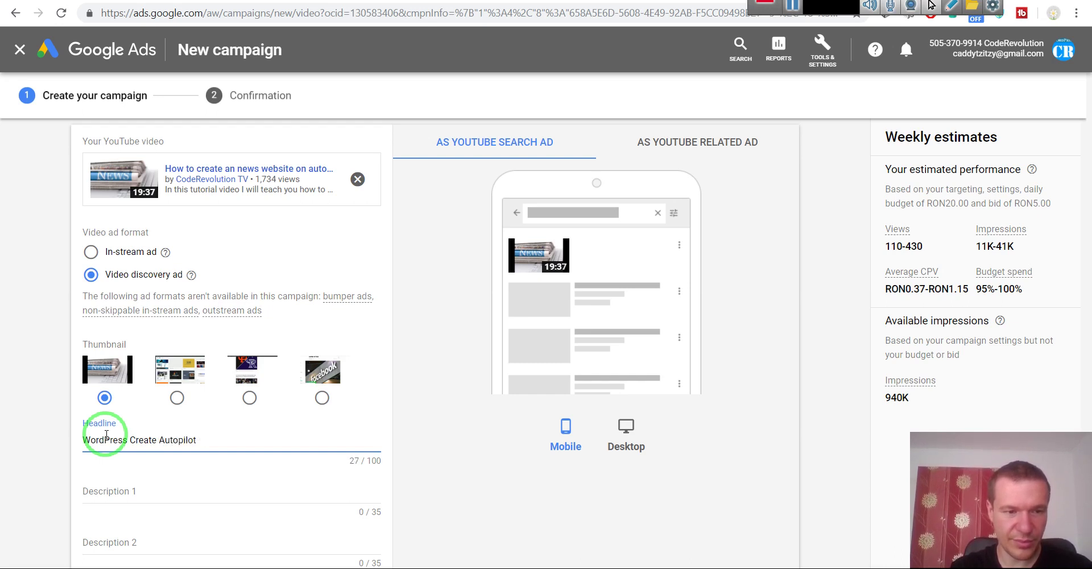
text( N)
key(BackSpace)
text(Website)
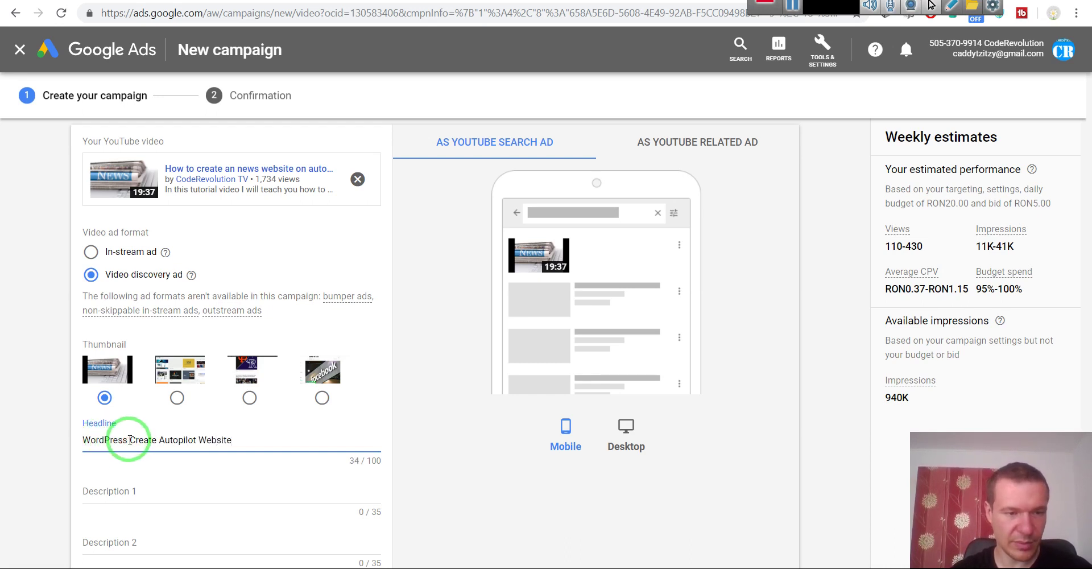
drag(128, 439, 80, 442)
text(How )
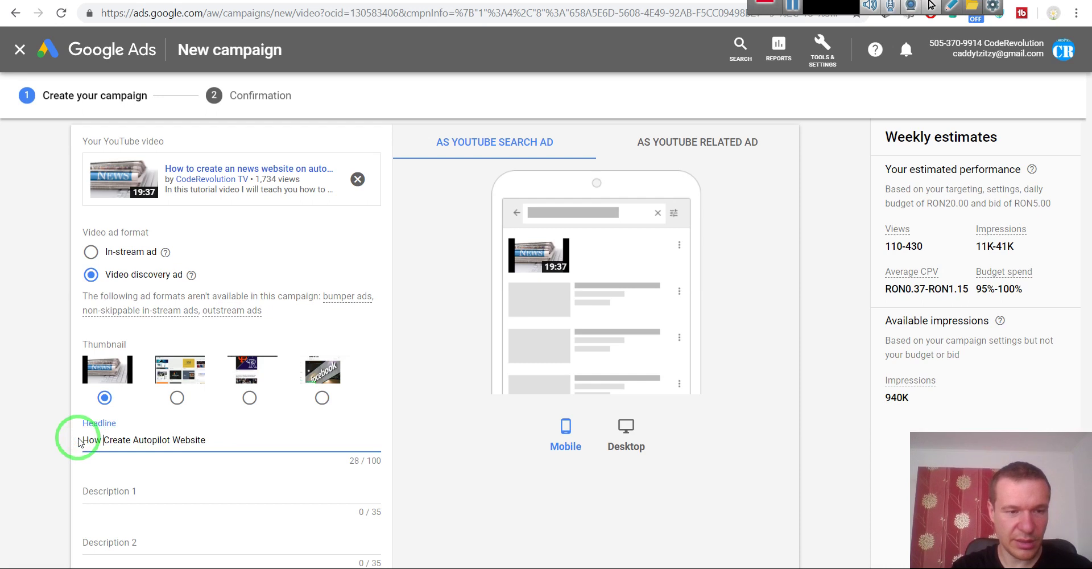
text(to)
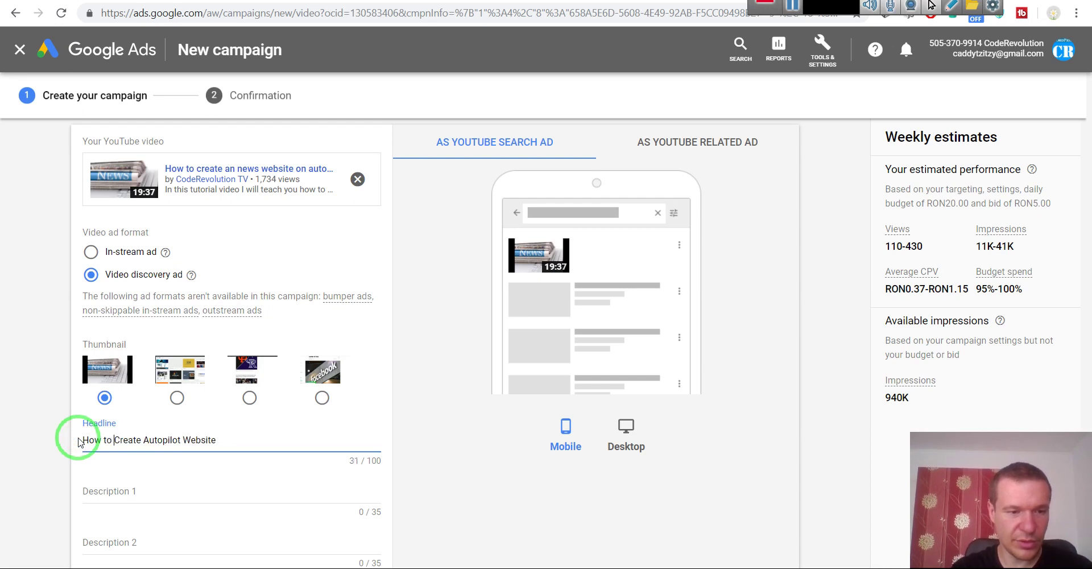
click(223, 436)
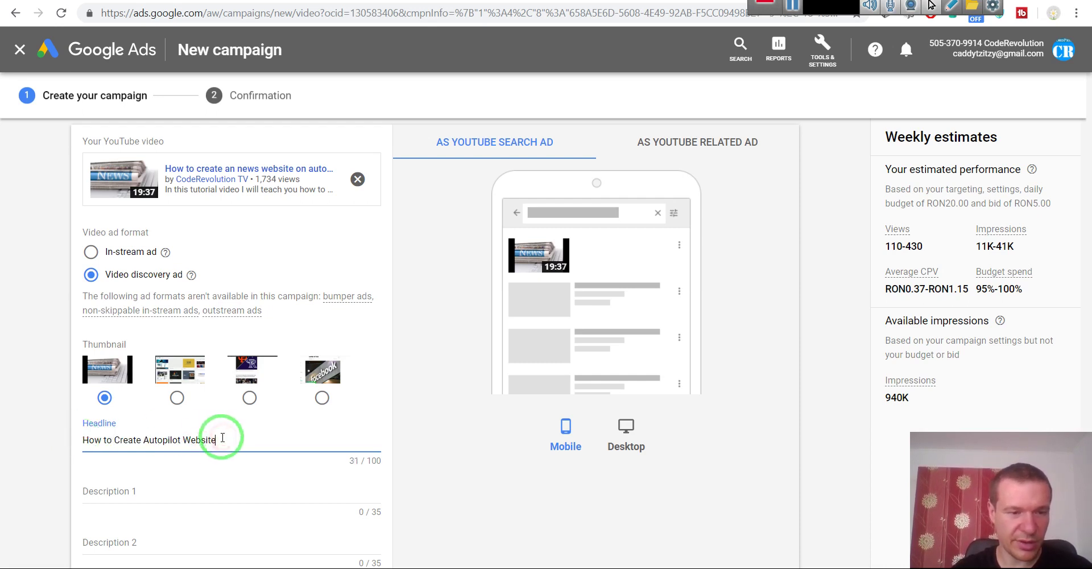
click(185, 438)
text(News)
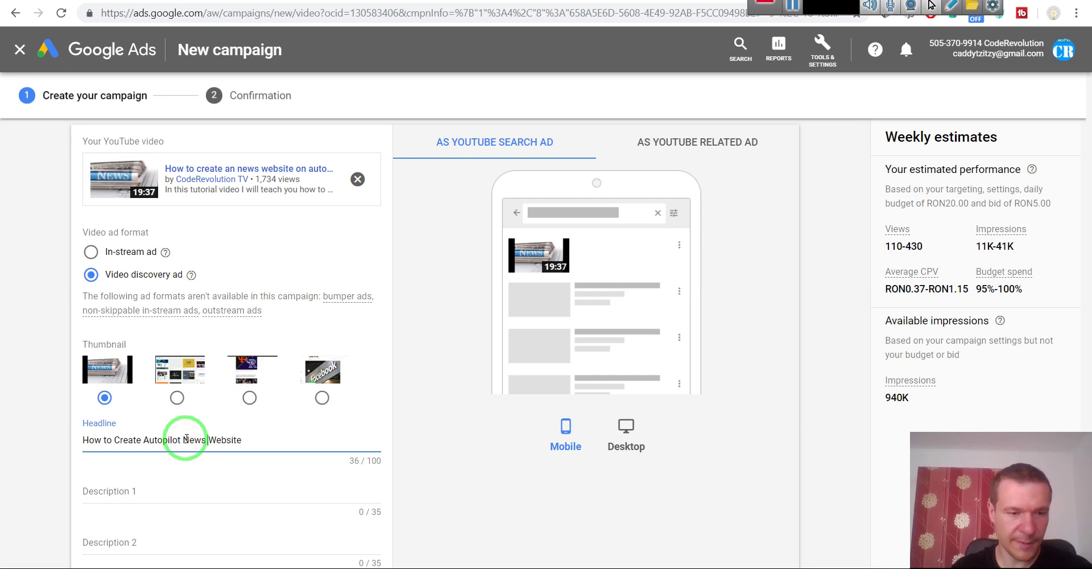
drag(247, 439, 138, 442)
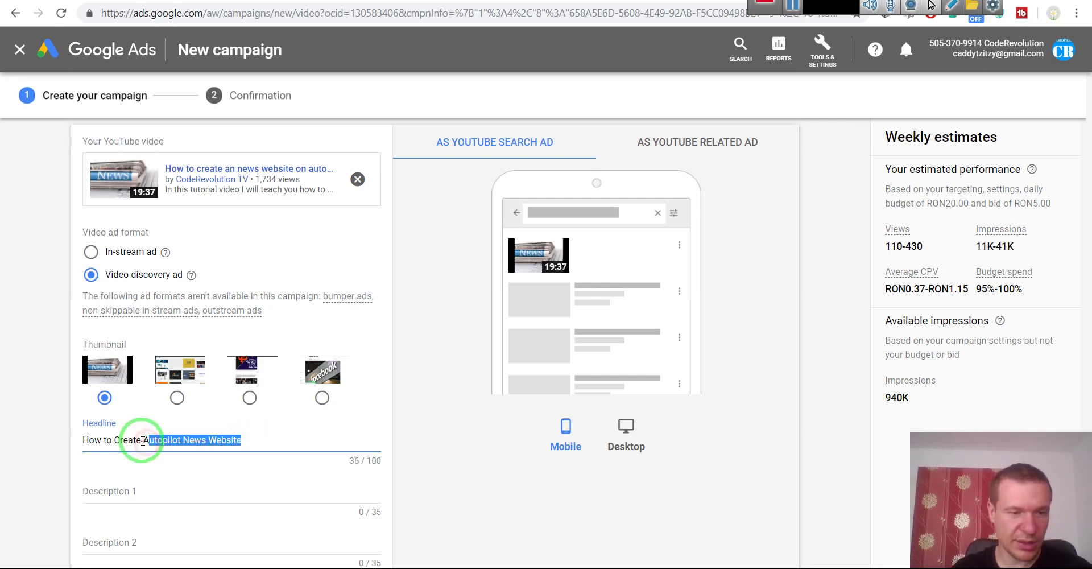
click(143, 441)
text(an)
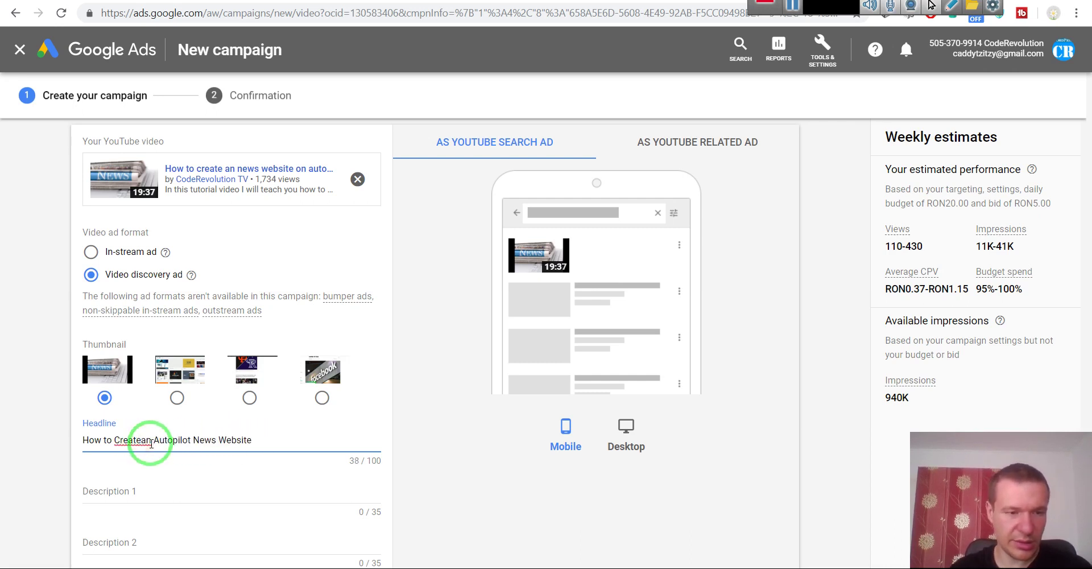
key(BackSpace)
key(BackSpace)
text(an)
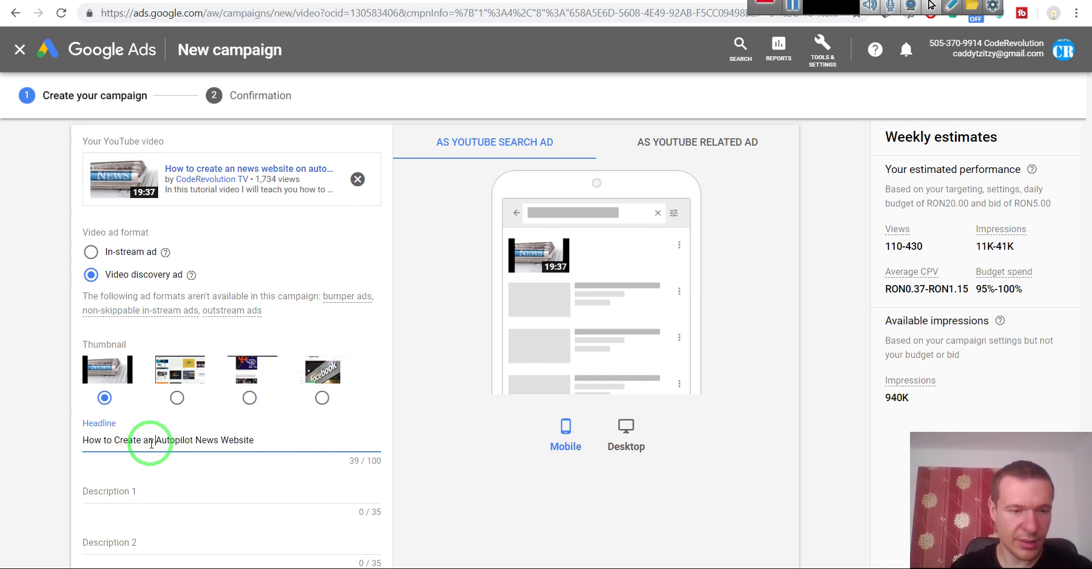
click(256, 438)
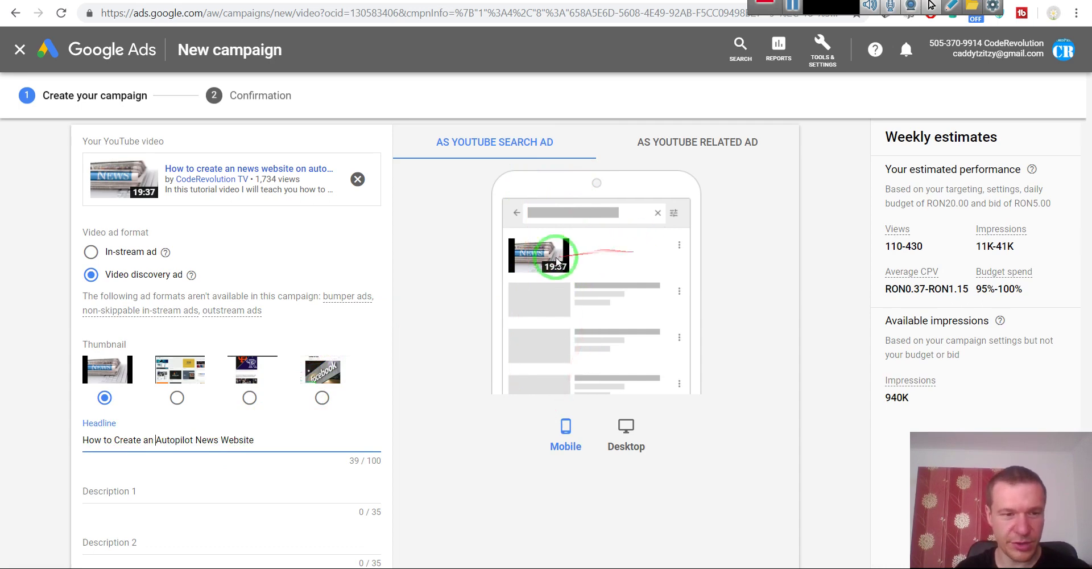
Step: Write Description 1 about learning to create a passive income, trimmed to fit the 35-character limit
scroll(125, 432, down, 2)
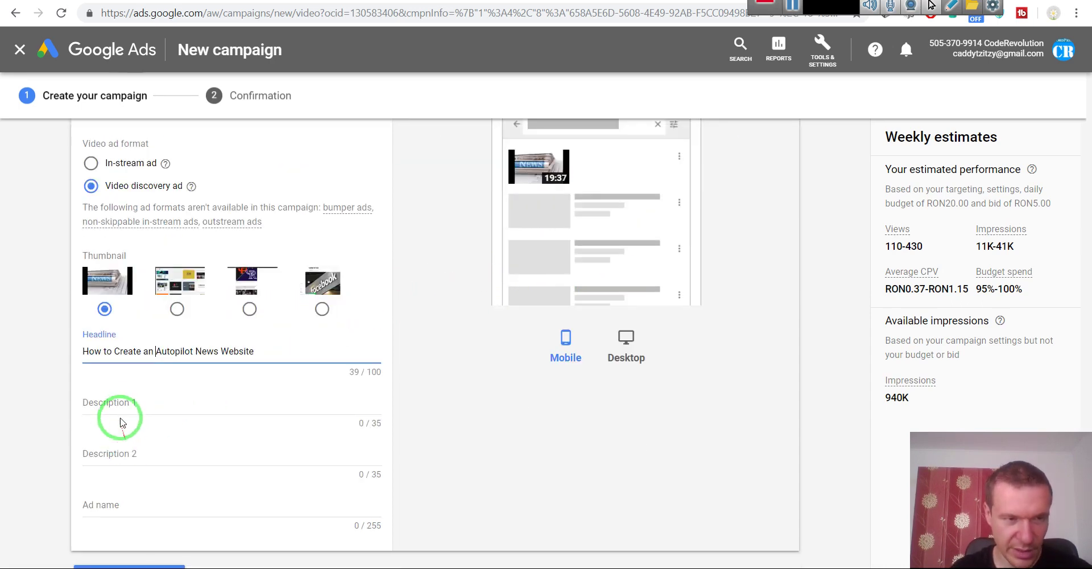
scroll(122, 419, up, 2)
scroll(113, 407, down, 2)
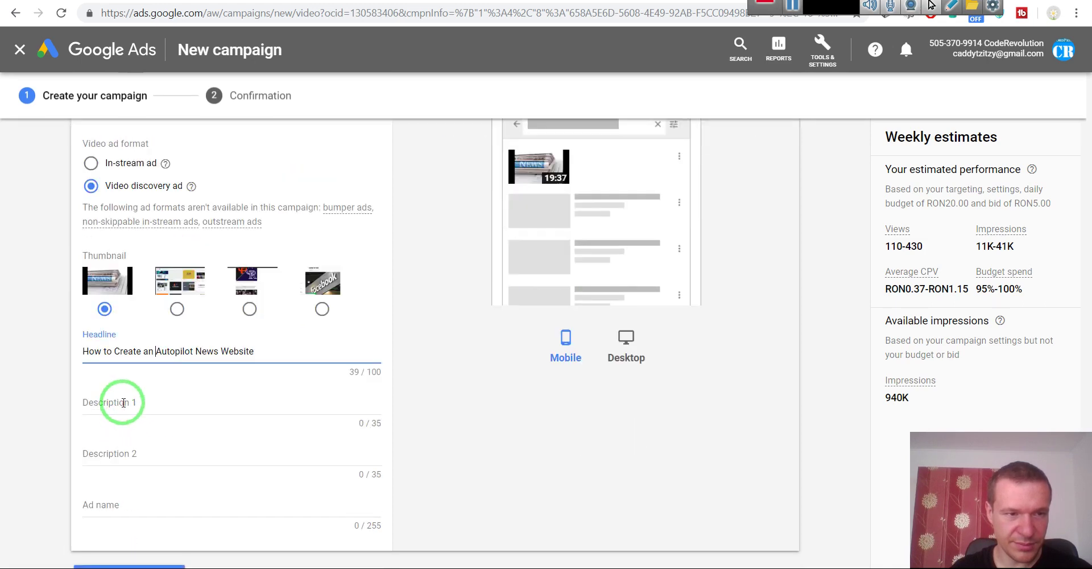
scroll(121, 401, up, 2)
scroll(116, 404, down, 2)
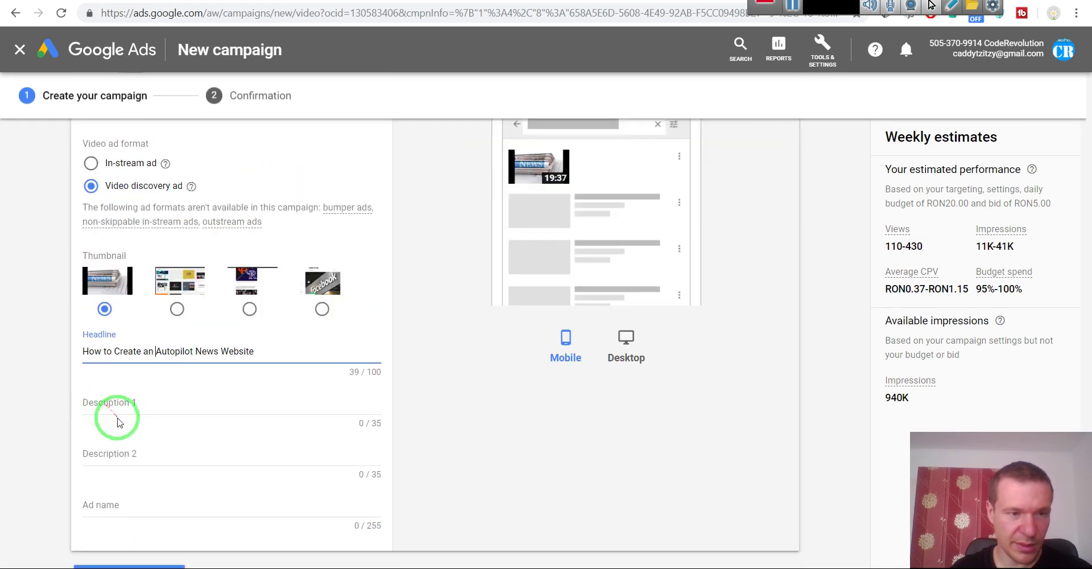
click(120, 401)
scroll(119, 403, up, 2)
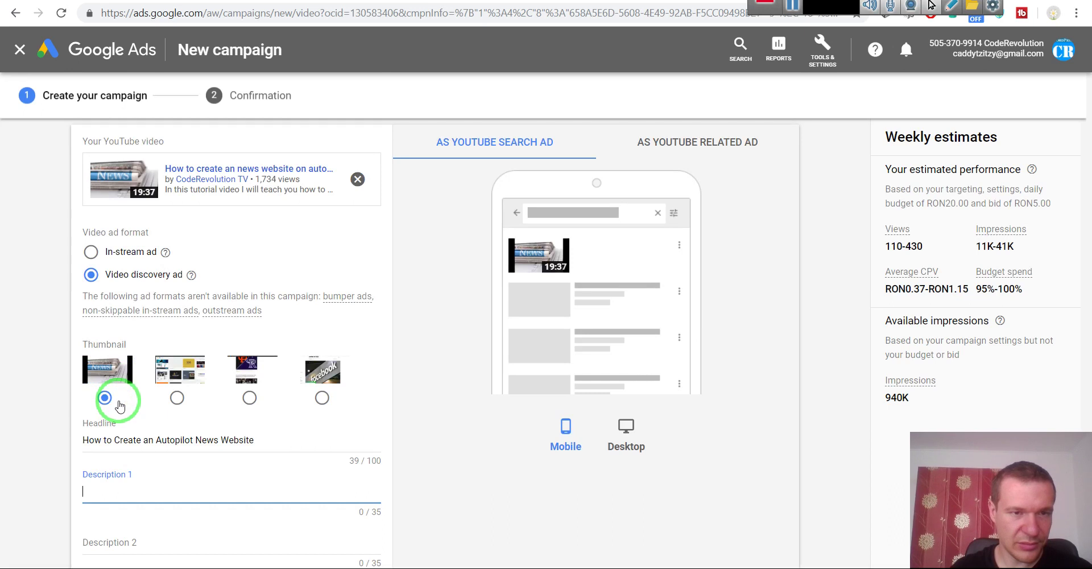
scroll(119, 404, down, 2)
text(L)
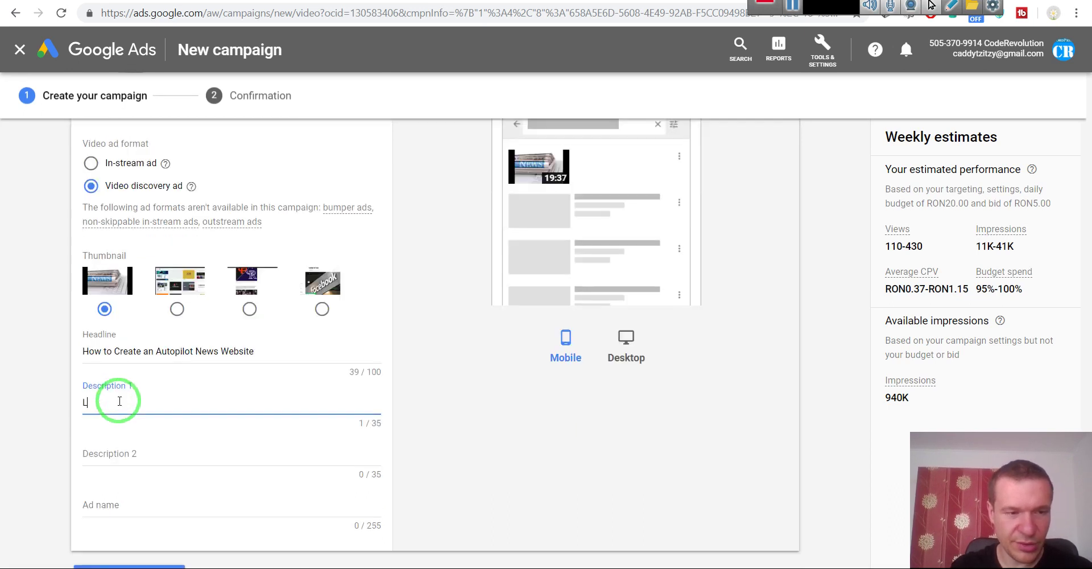
text(earn h)
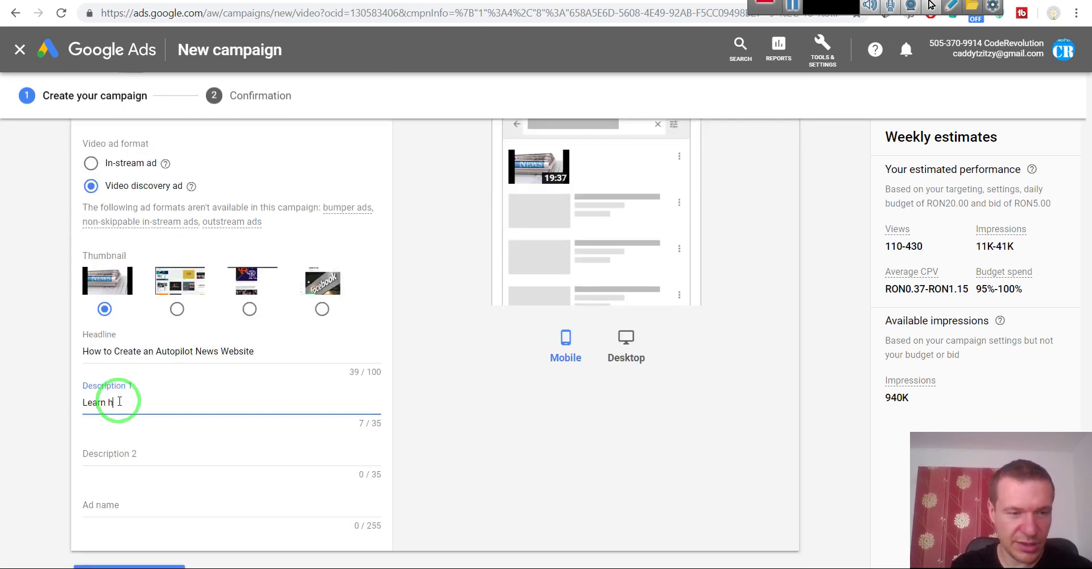
key(BackSpace)
text(ho)
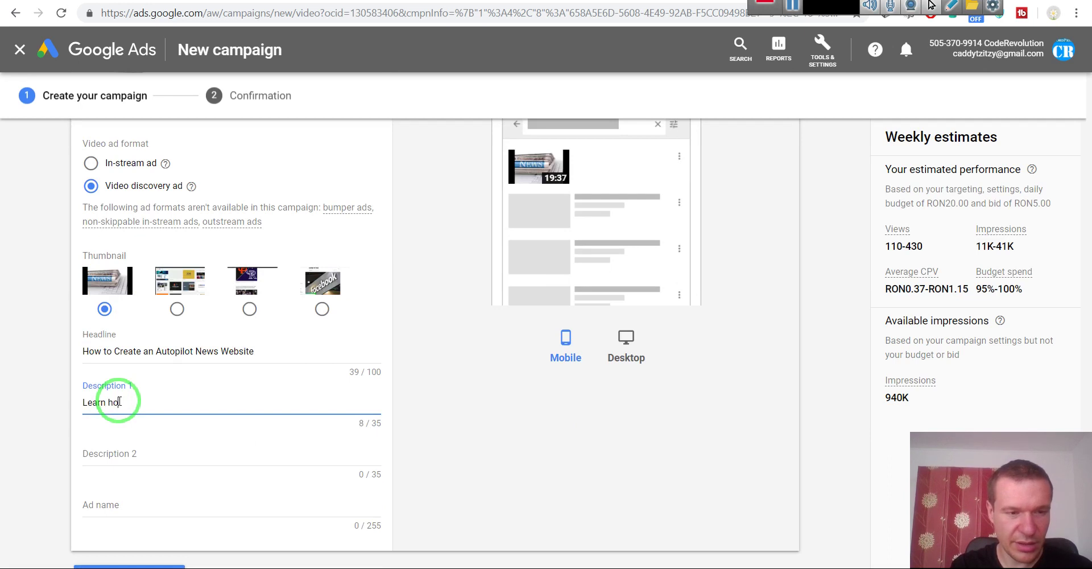
text(w to creat)
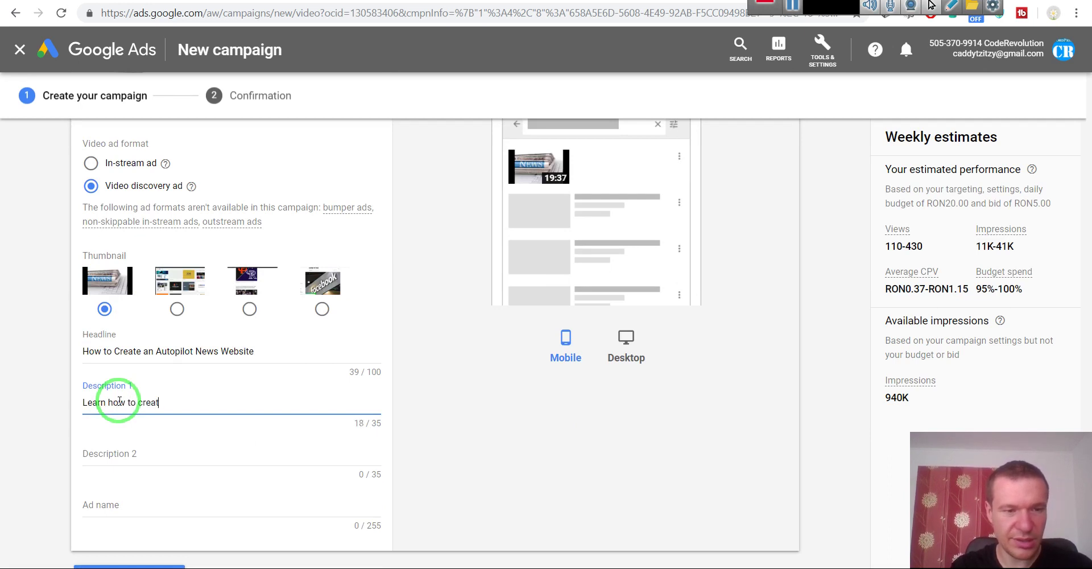
text(e a)
key(BackSpace)
text(e a p)
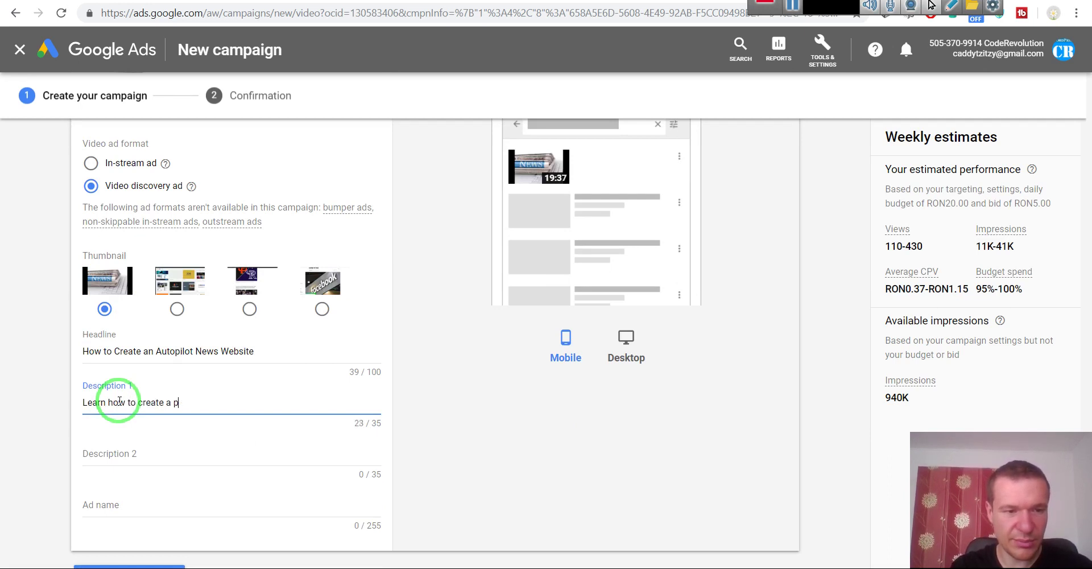
text(assive income)
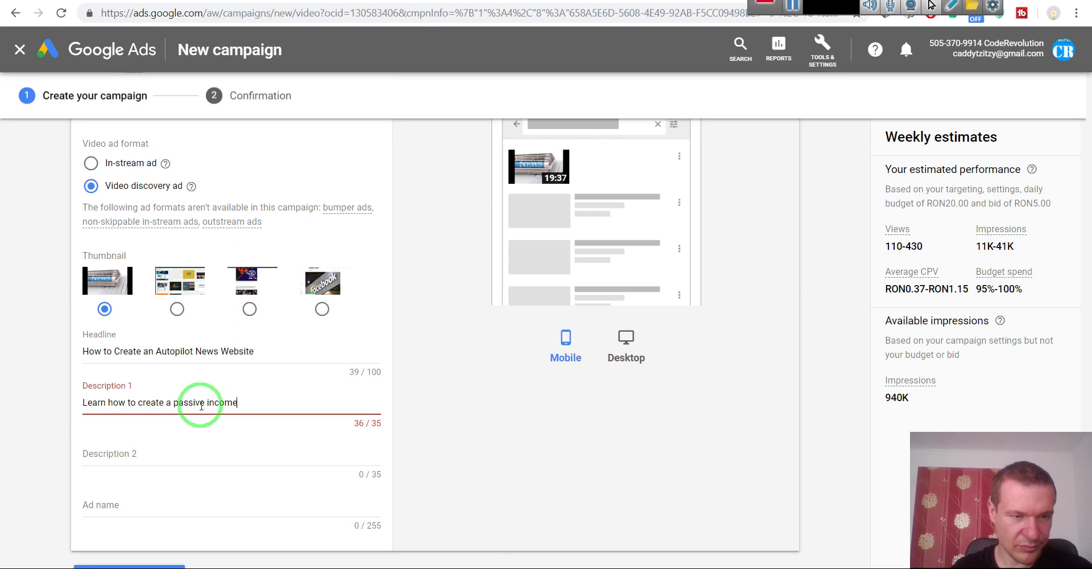
click(171, 402)
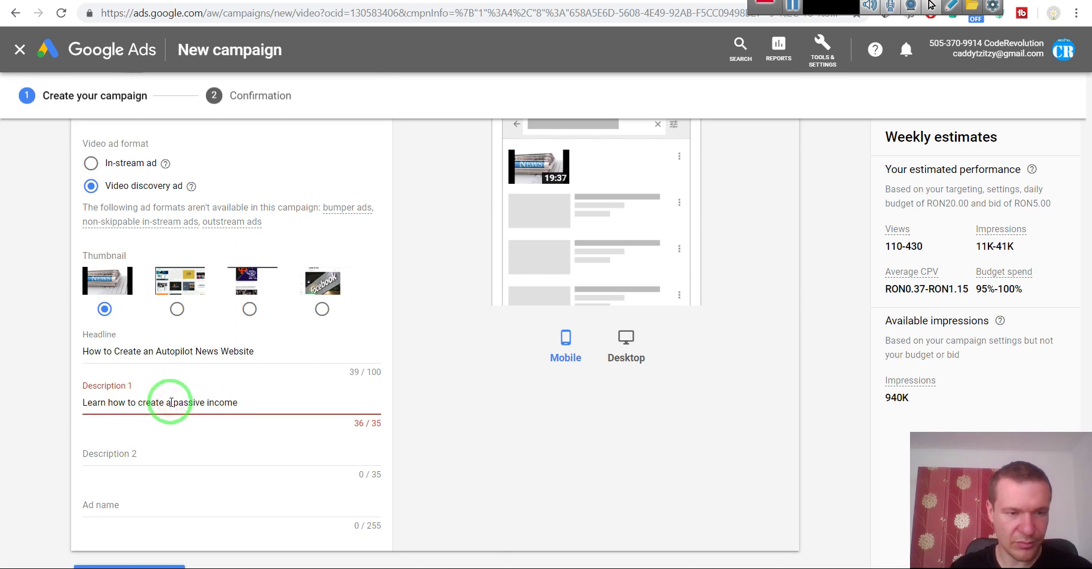
key(BackSpace)
key(BackSpace)
Step: Enter Description 2 'Learn to built au autopilot website' and name the ad Newsomatic Ad1
click(121, 452)
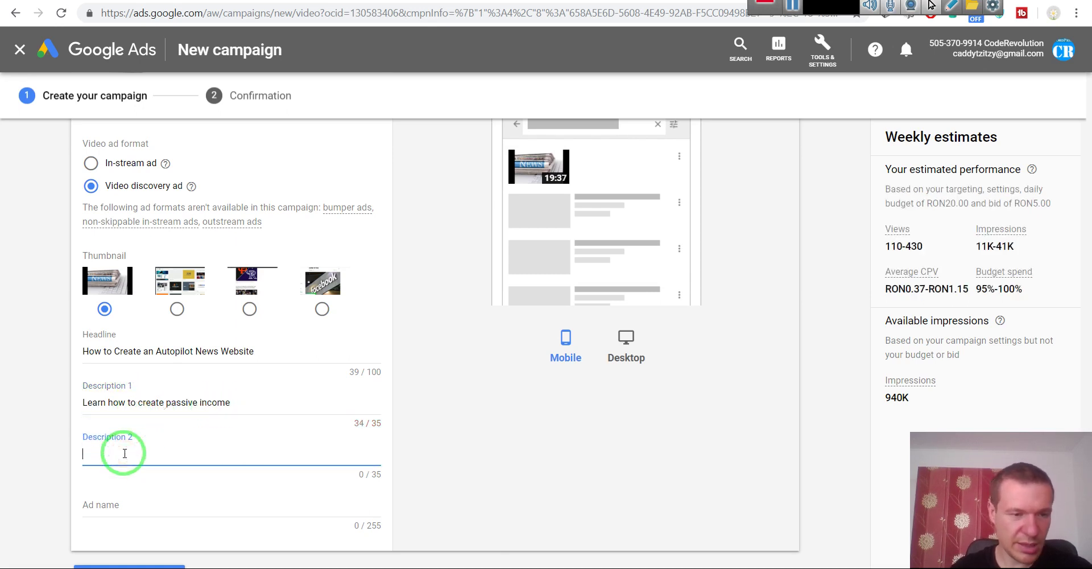
text(Learn)
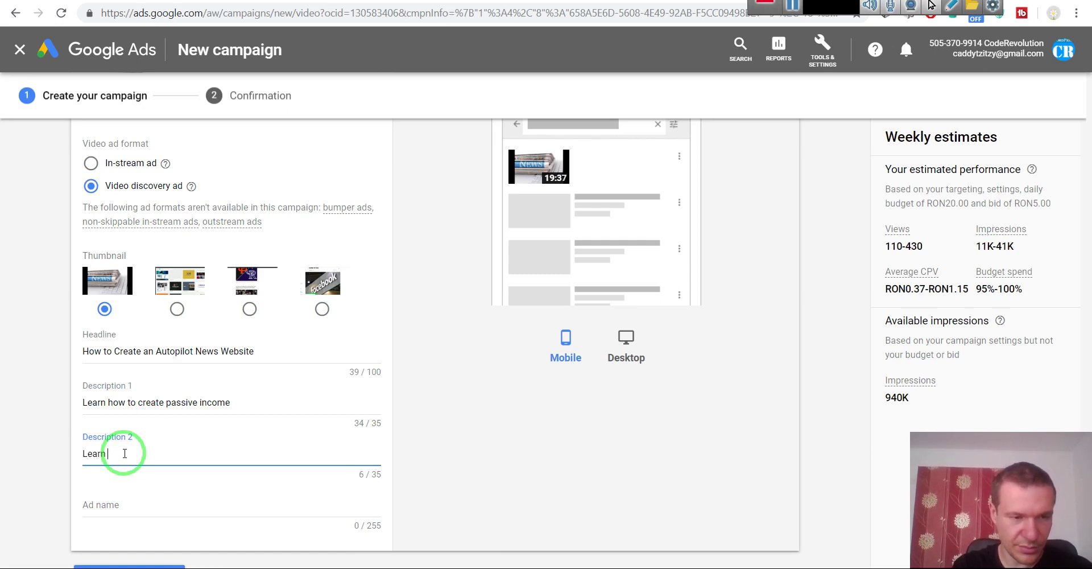
text( to bu)
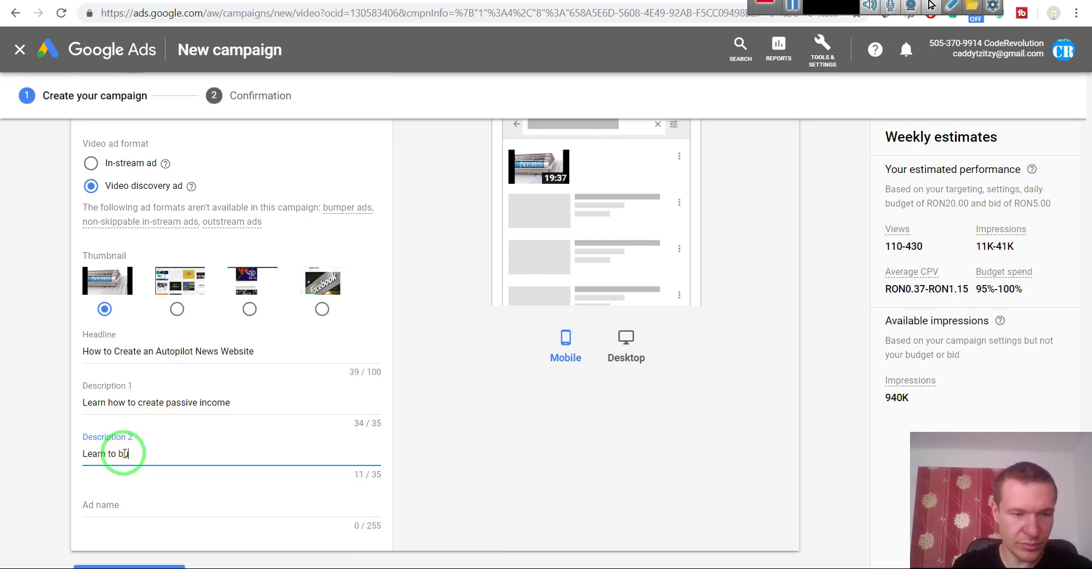
text(ilt au)
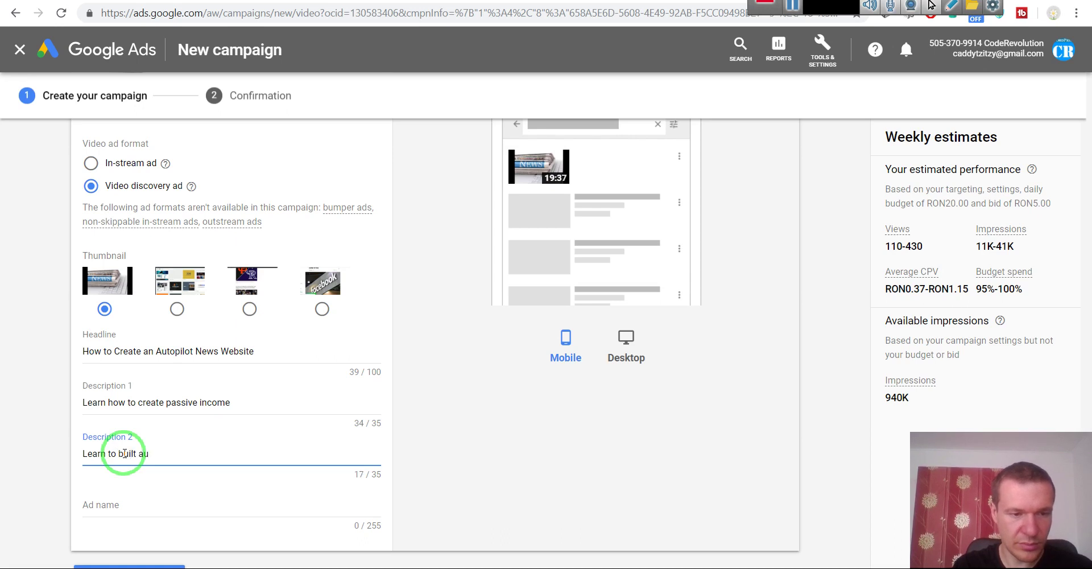
key(BackSpace)
text(n autopi)
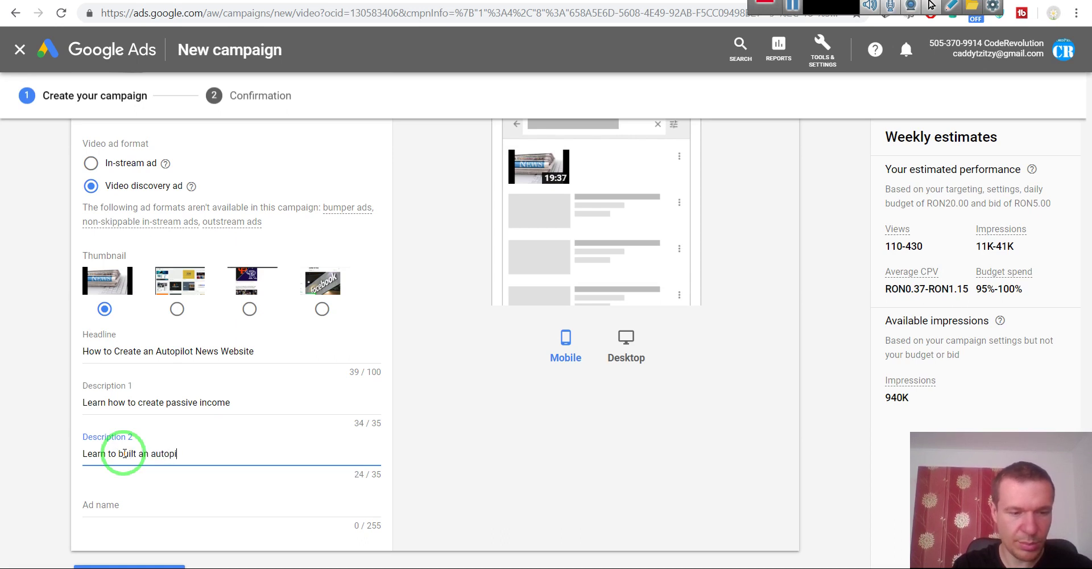
text(lot website)
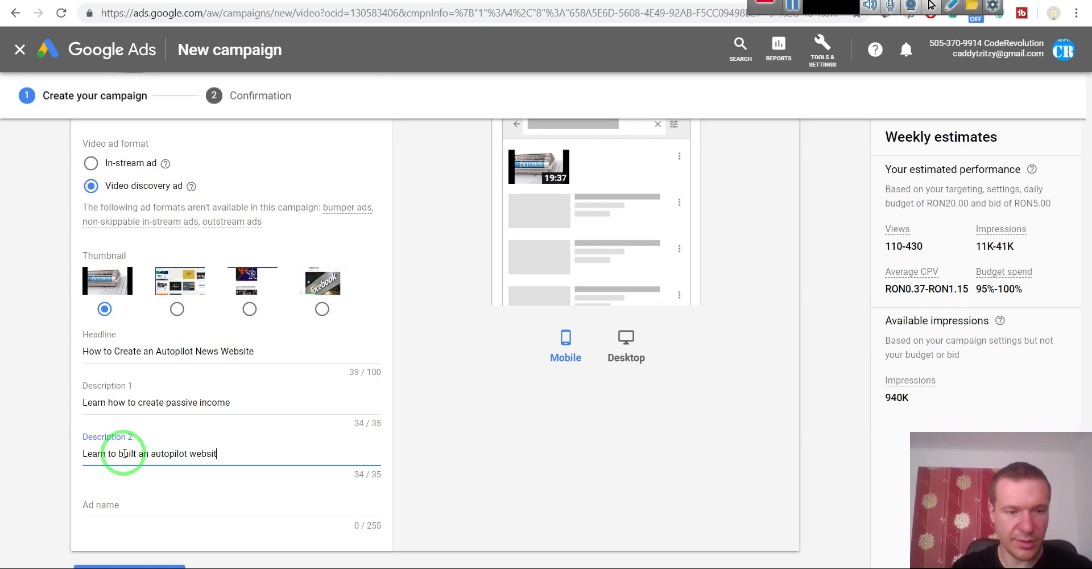
click(108, 499)
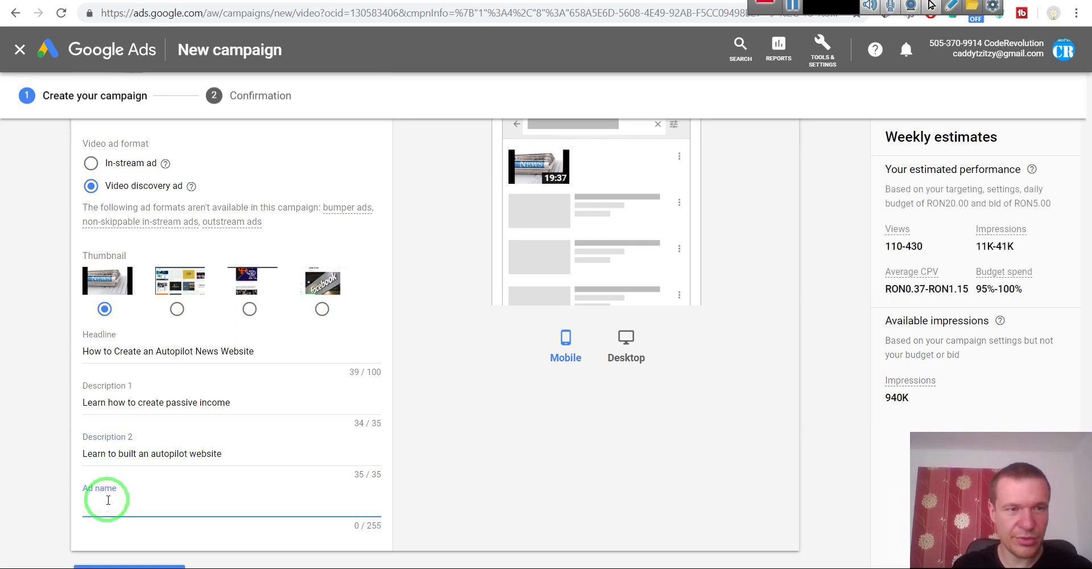
text(N)
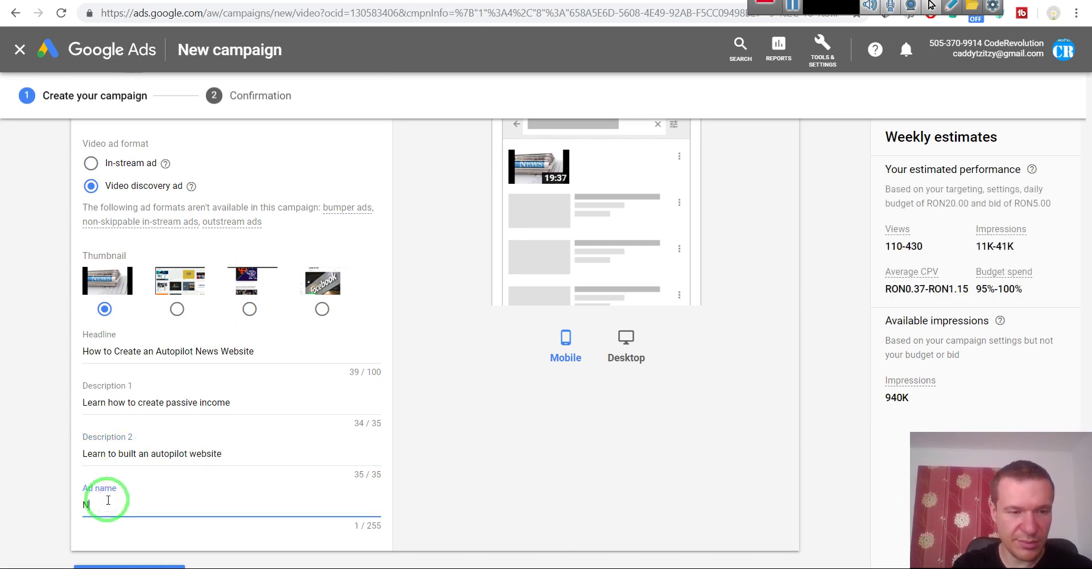
text(ewsomatic Ad1)
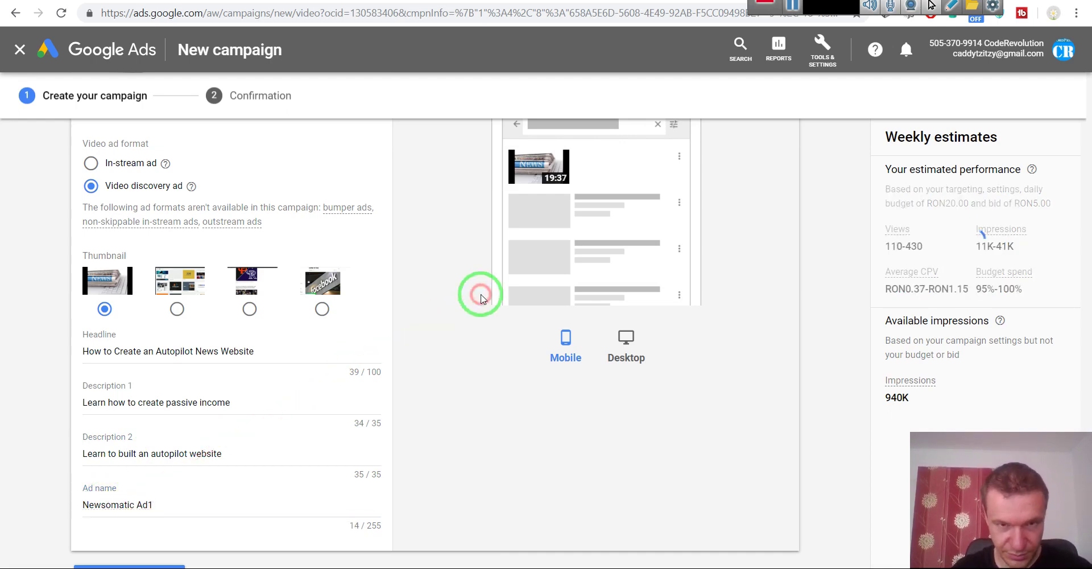
scroll(338, 330, up, 2)
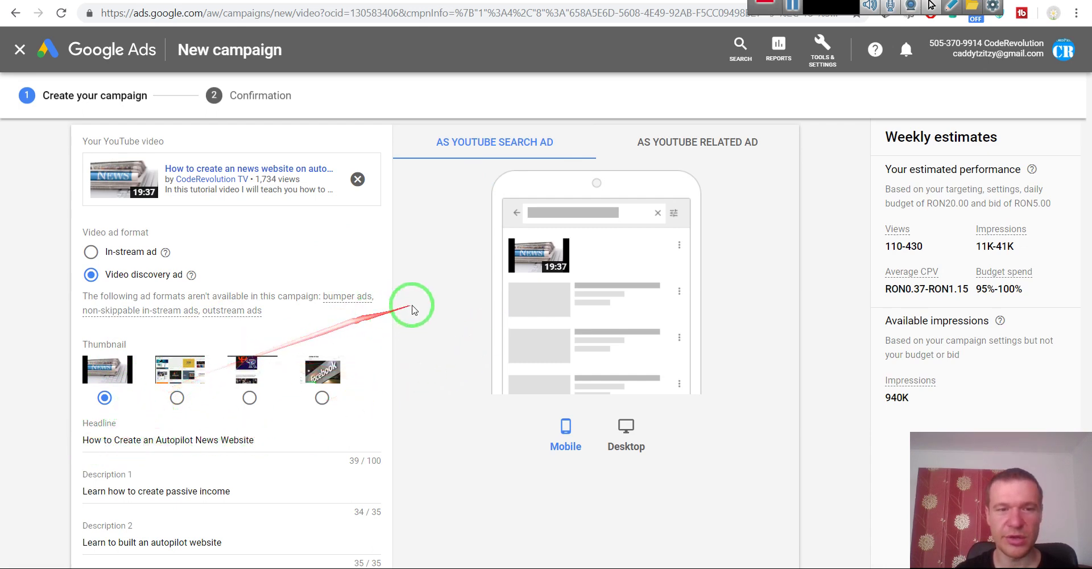
scroll(419, 326, up, 2)
scroll(417, 322, up, 2)
scroll(418, 310, down, 6)
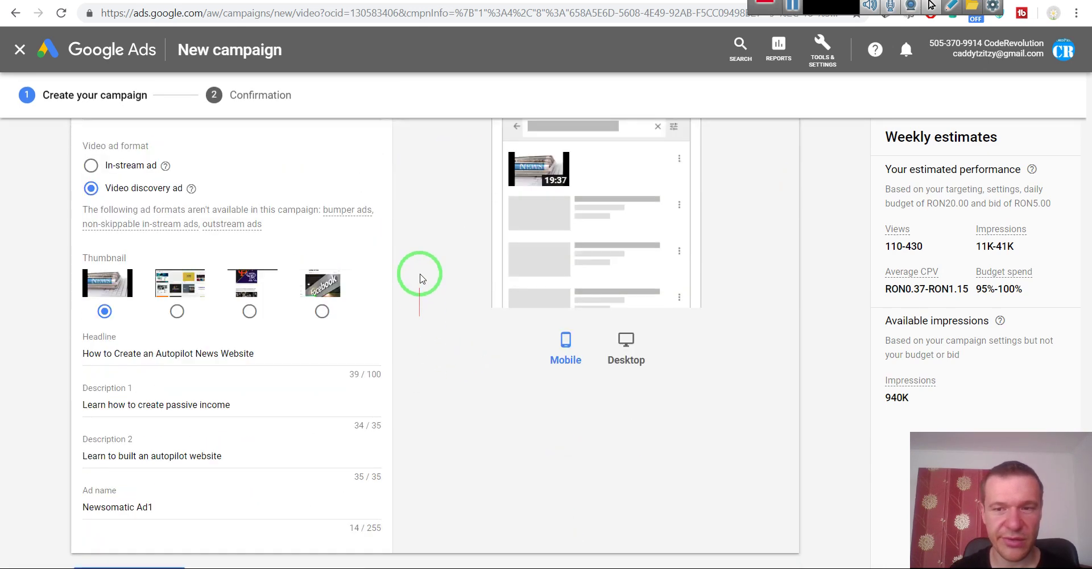
scroll(420, 301, up, 15)
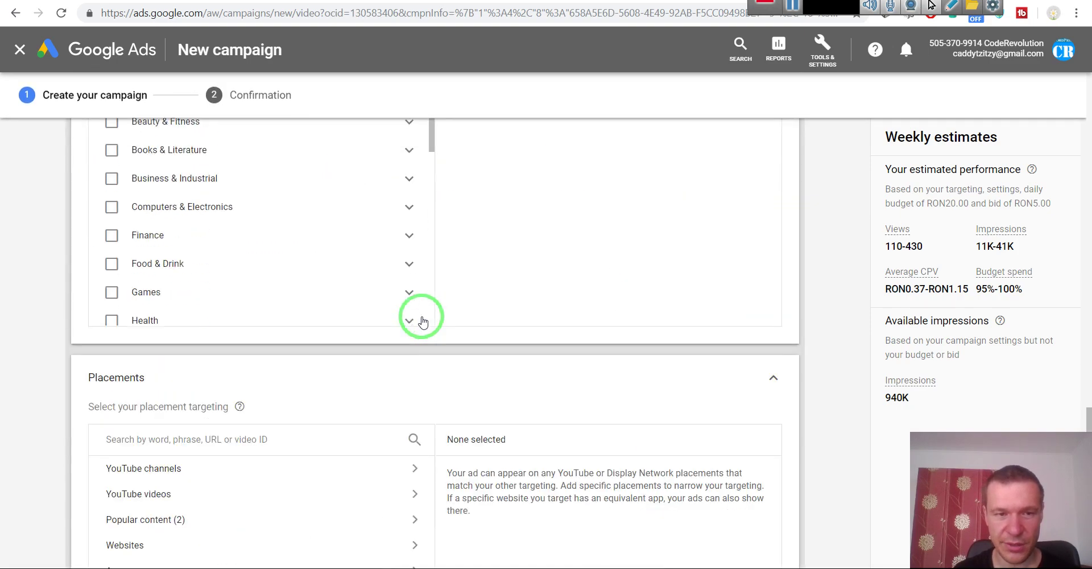
scroll(449, 307, up, 15)
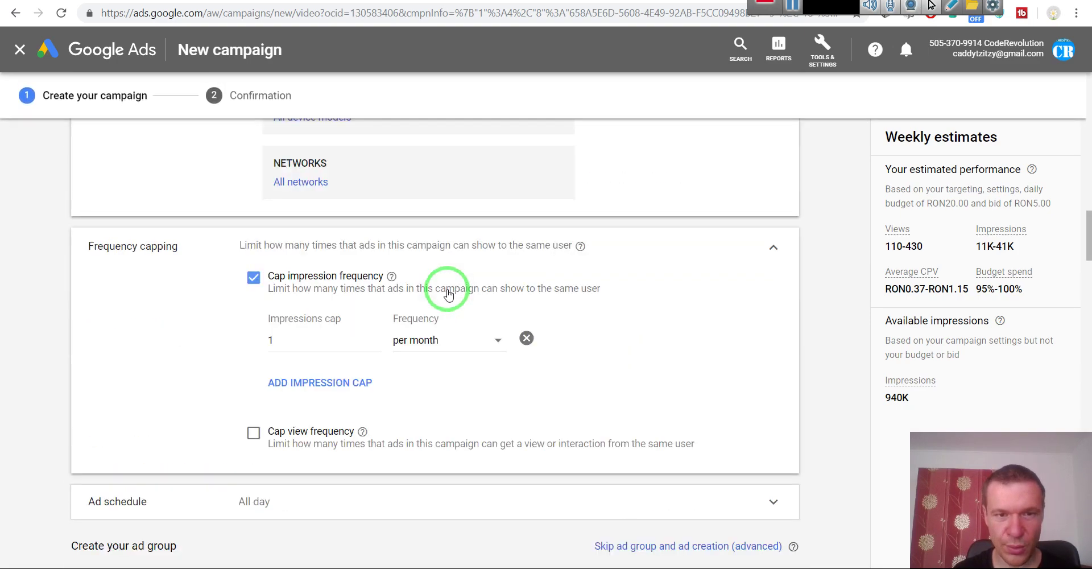
scroll(450, 294, up, 10)
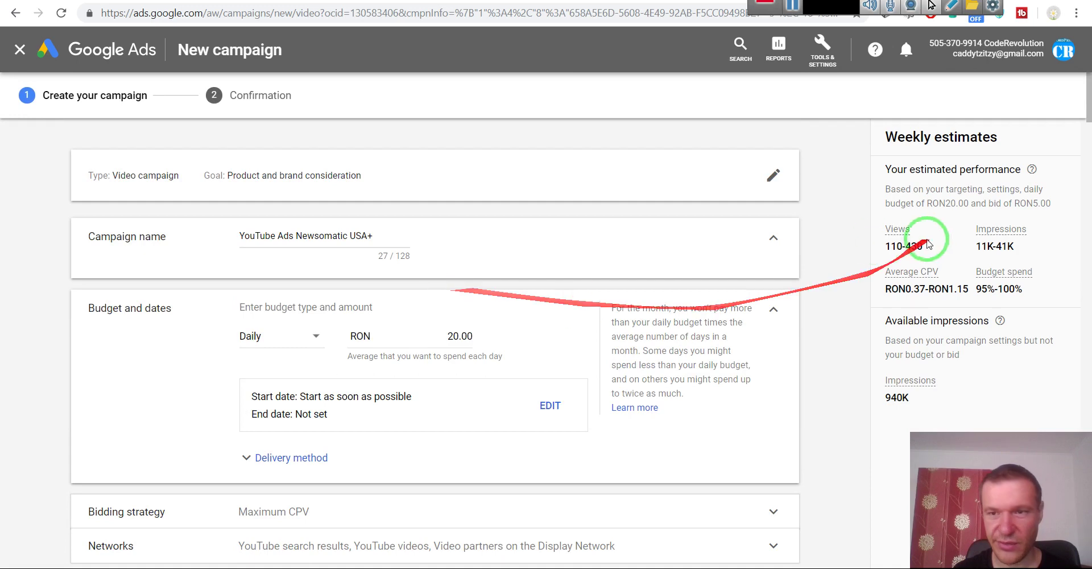
scroll(840, 276, down, 3)
scroll(704, 317, down, 20)
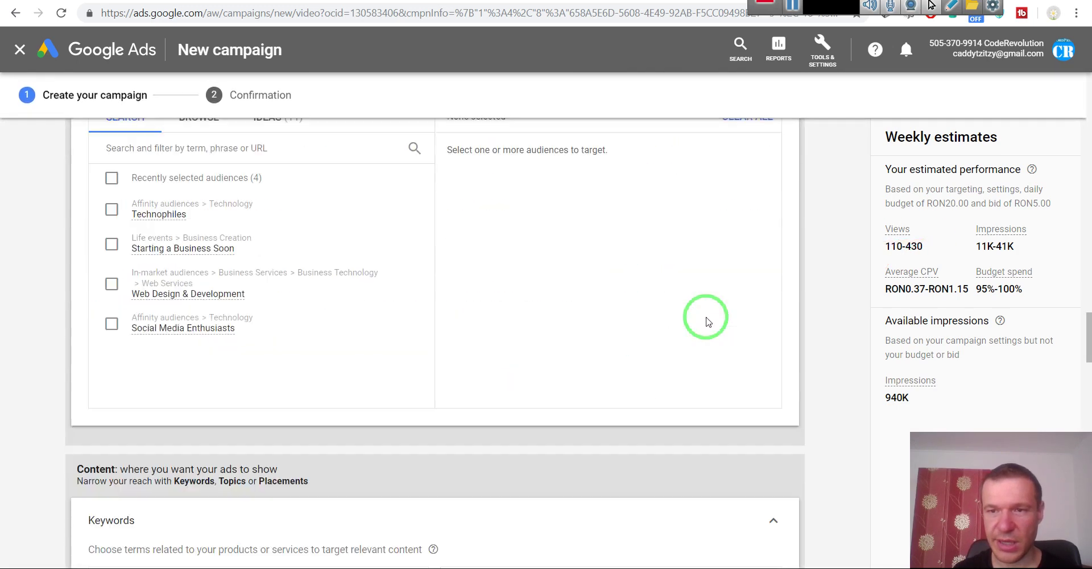
scroll(690, 322, up, 3)
scroll(694, 321, up, 5)
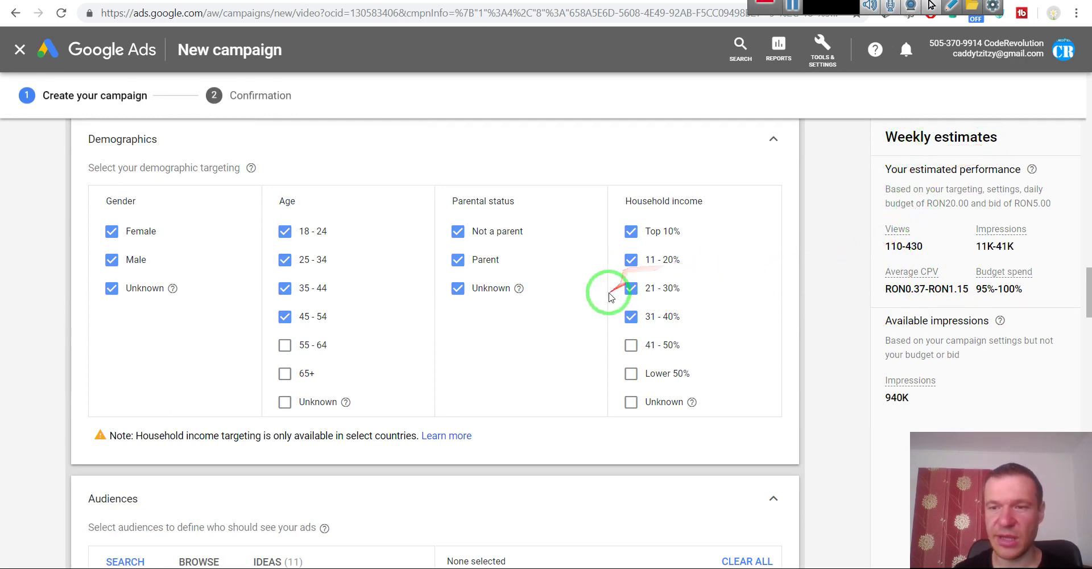
scroll(609, 294, down, 5)
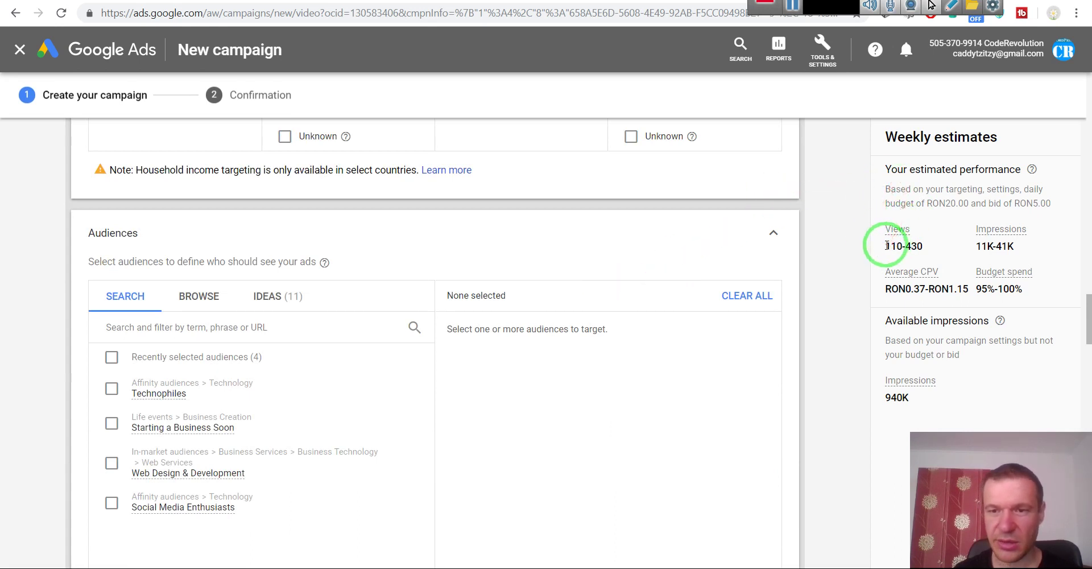
drag(886, 245, 901, 245)
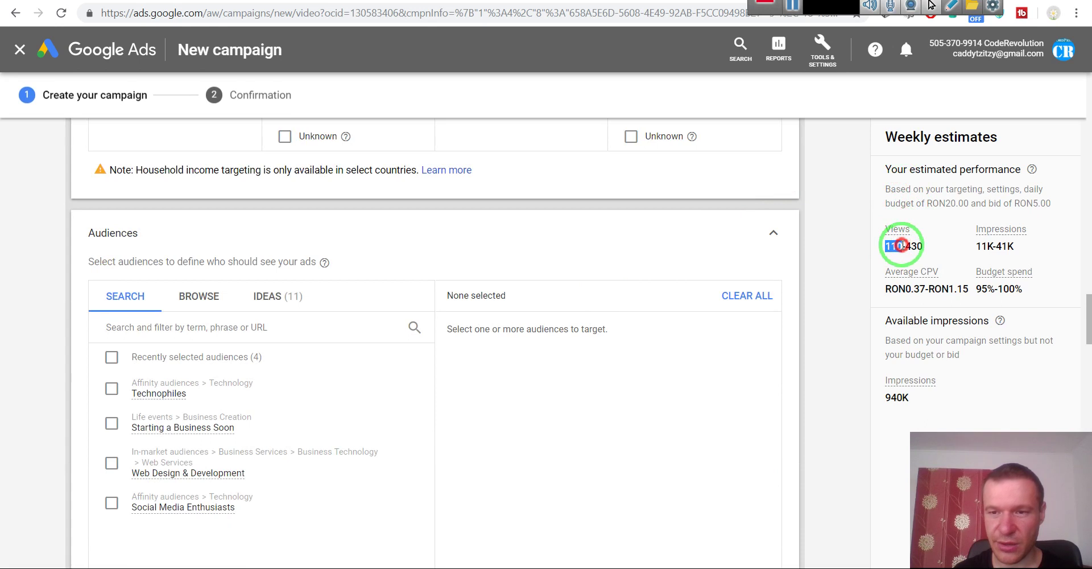
click(909, 246)
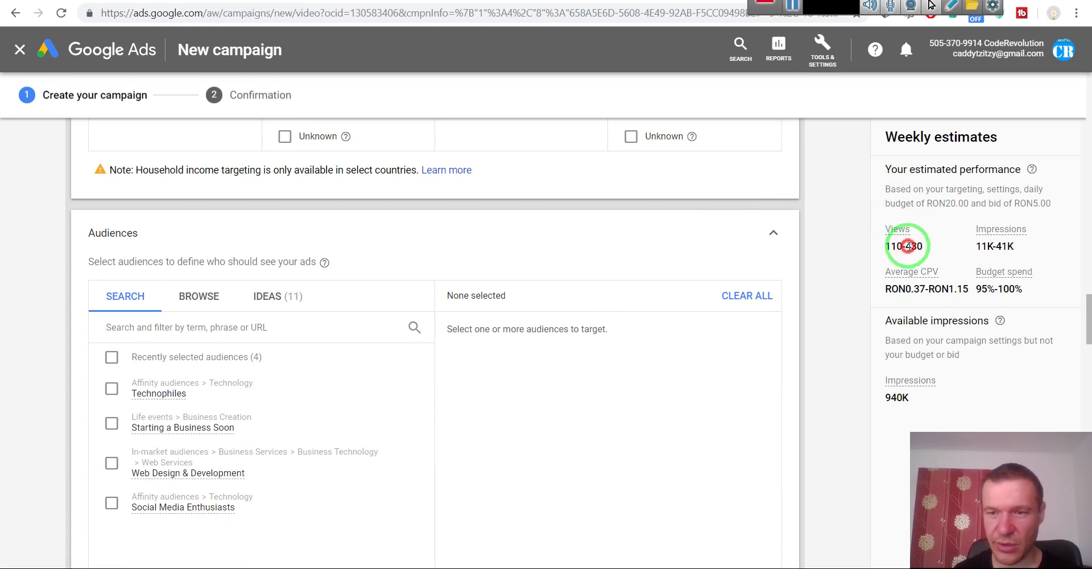
drag(908, 246, 1004, 246)
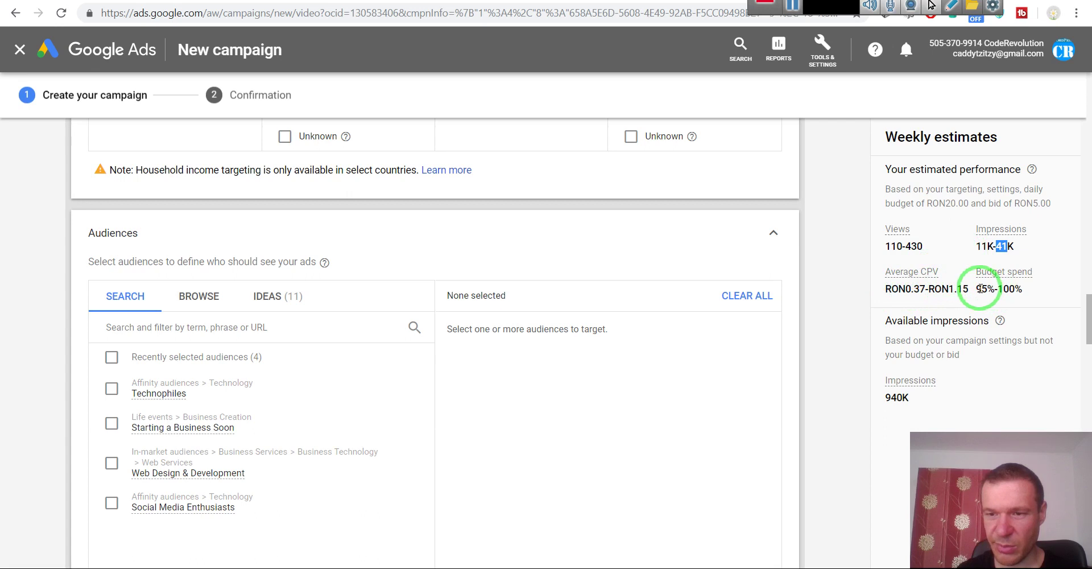
drag(966, 278, 880, 303)
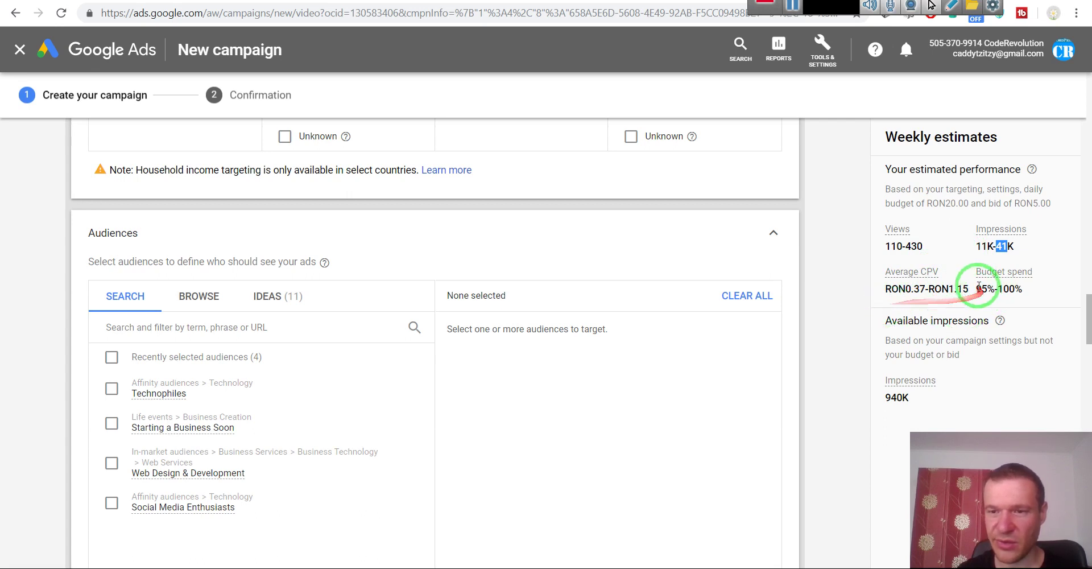
mouse_move(1007, 288)
mouse_down()
mouse_move(987, 289)
mouse_move(1012, 281)
mouse_up()
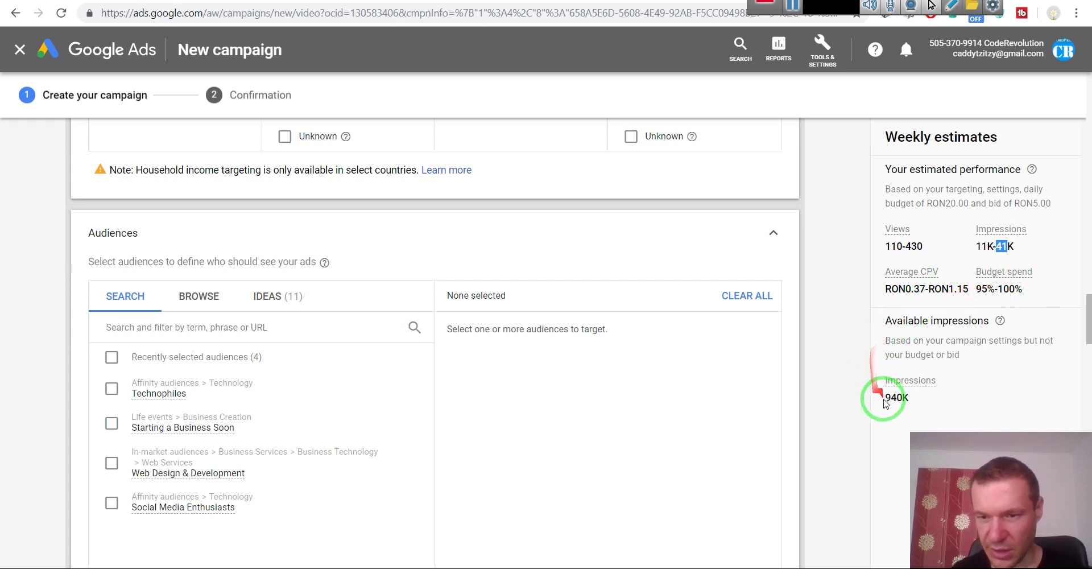
drag(910, 397, 888, 396)
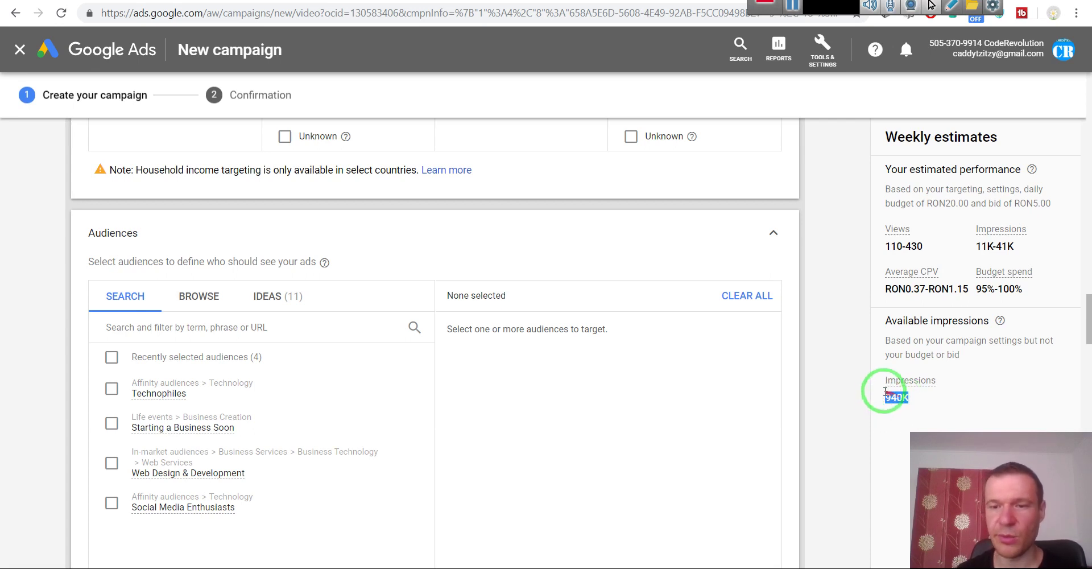
scroll(398, 260, up, 8)
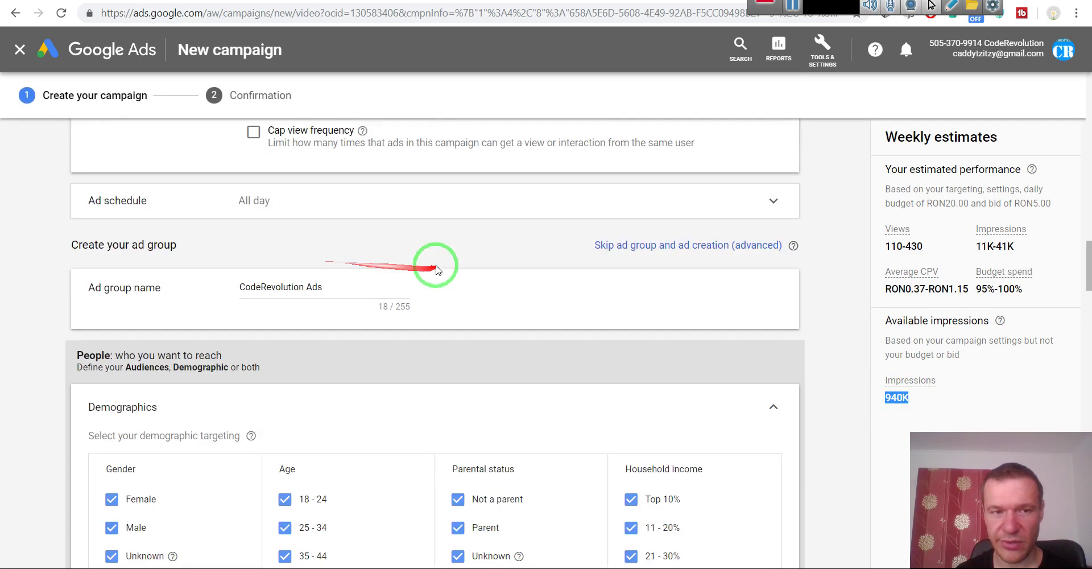
scroll(398, 375, down, 2)
scroll(408, 365, down, 5)
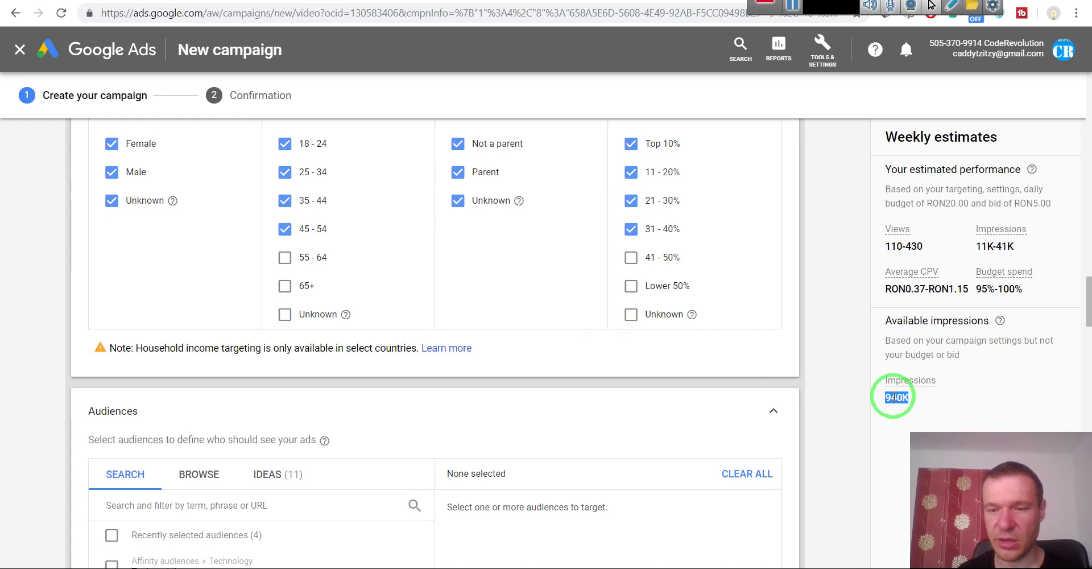
scroll(826, 408, down, 14)
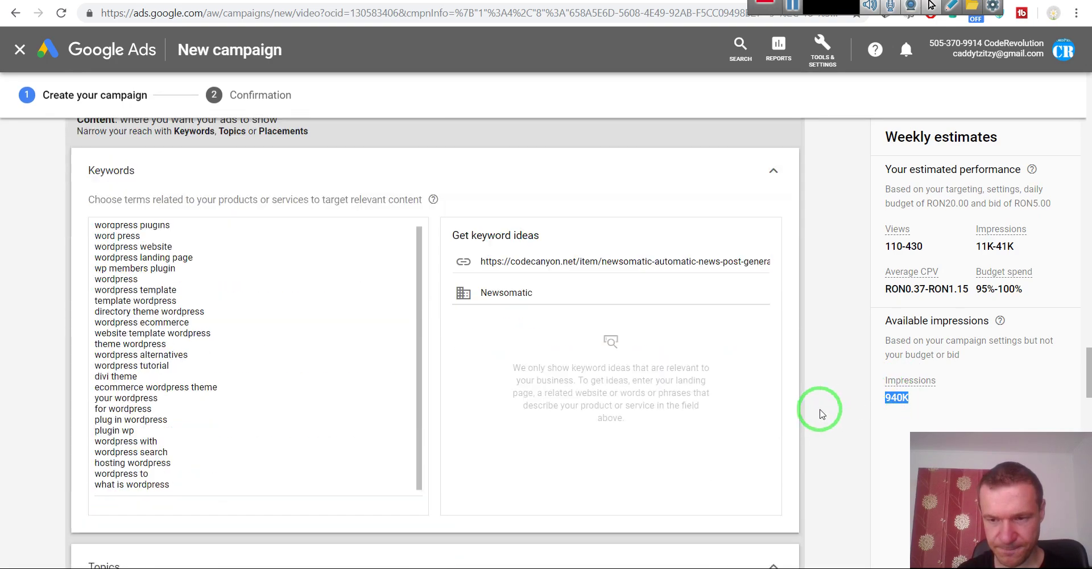
scroll(820, 413, down, 20)
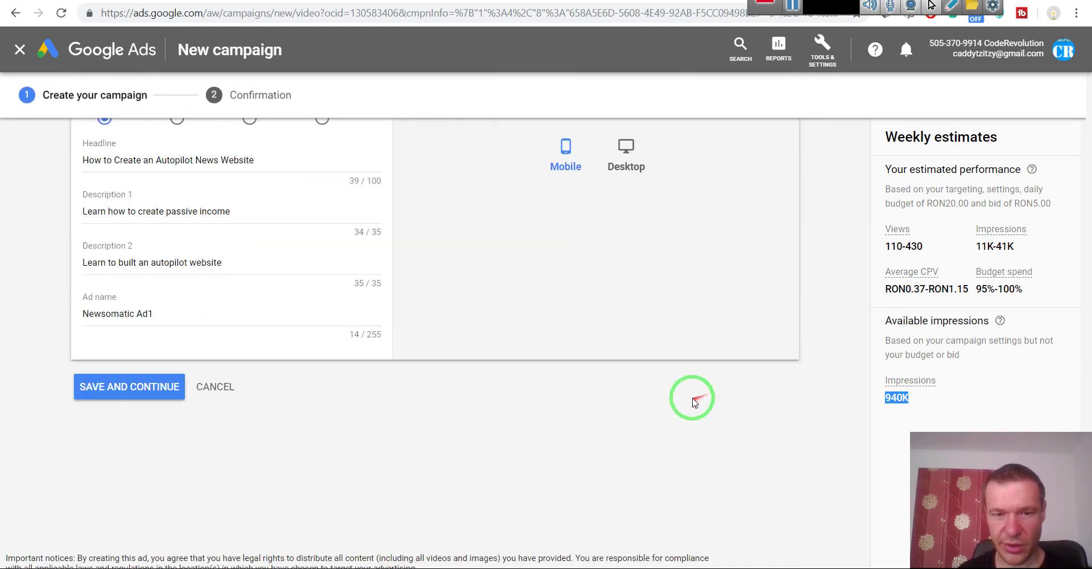
Step: Save the YouTube Ads Newsomatic USA+ campaign, review its confirmation, and continue to its ad groups
click(147, 359)
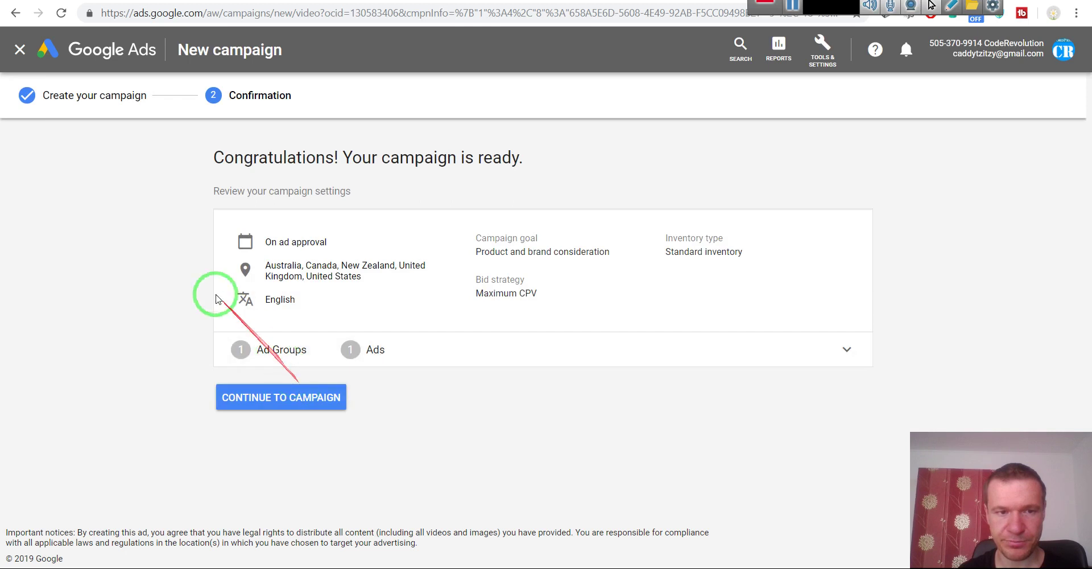
drag(212, 164, 549, 167)
click(191, 282)
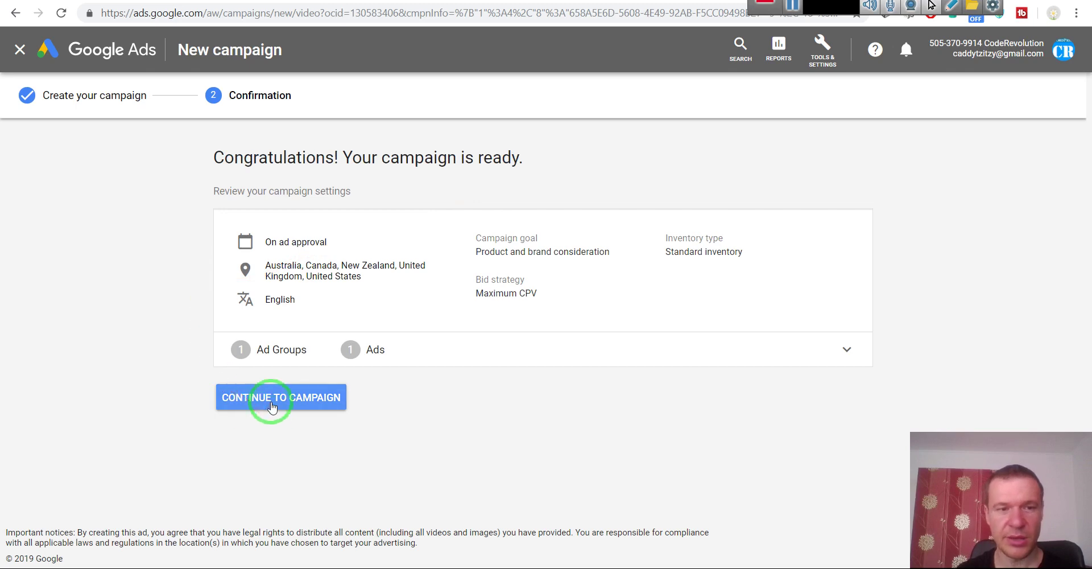
drag(265, 241, 326, 243)
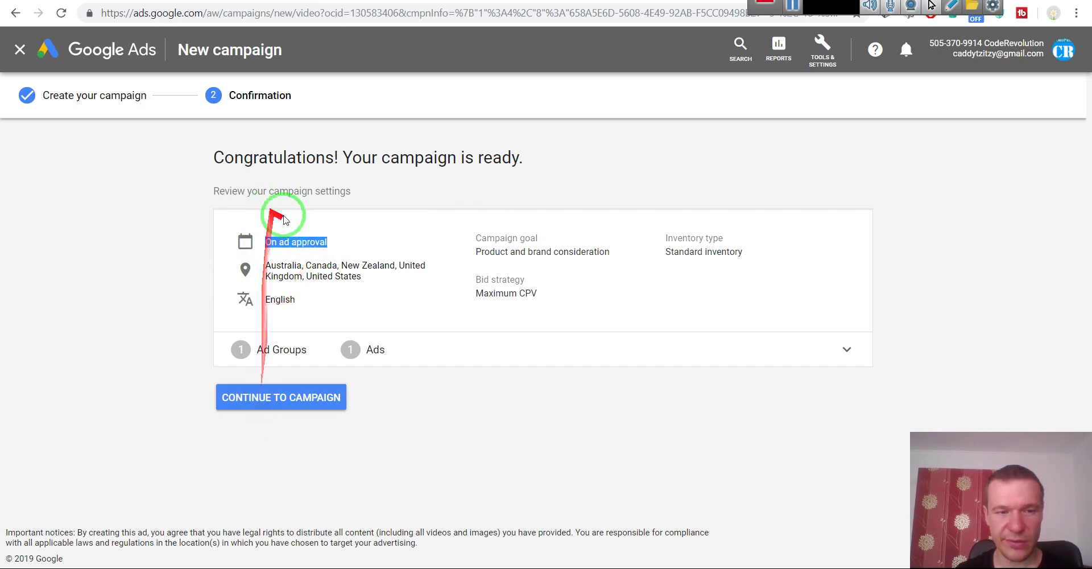
click(256, 403)
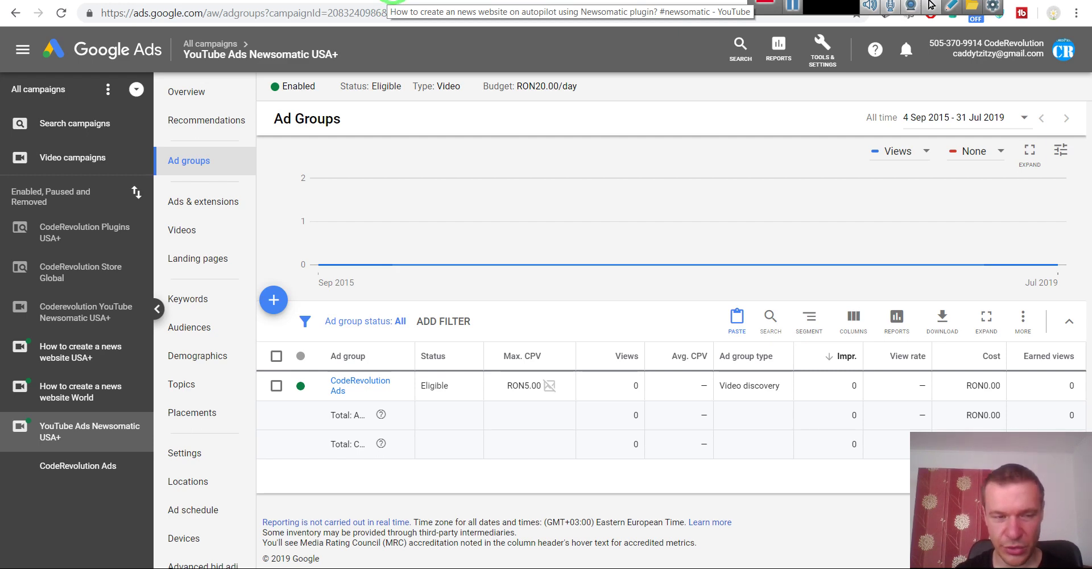
click(392, 2)
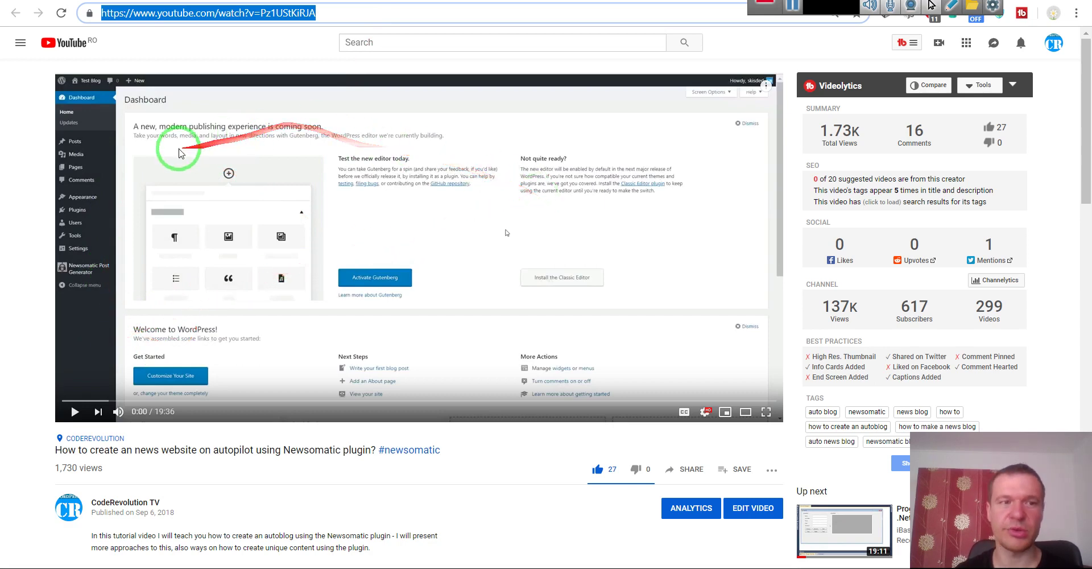
scroll(20, 443, down, 4)
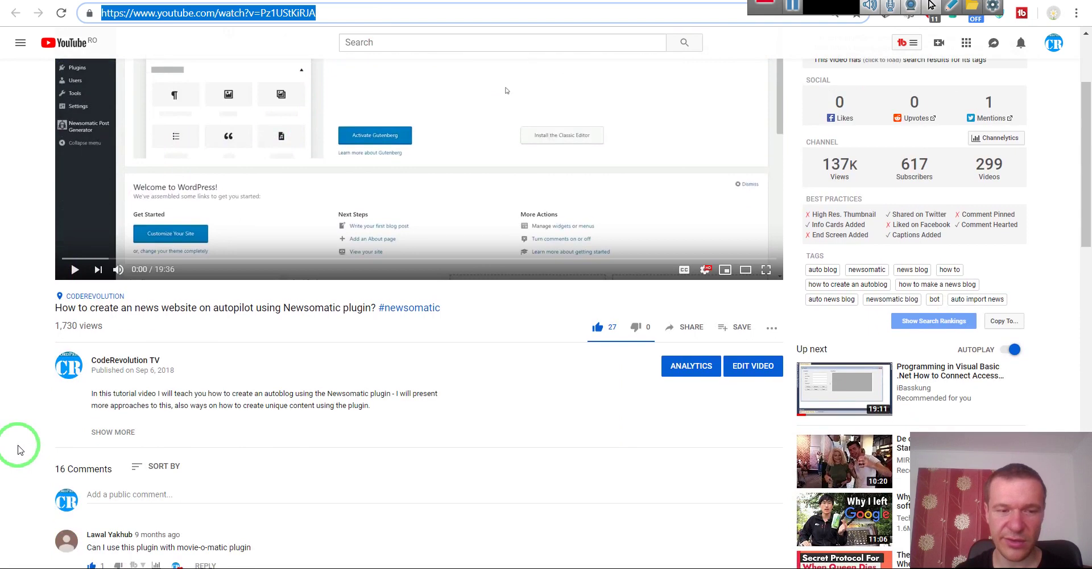
scroll(20, 443, up, 2)
scroll(20, 438, up, 1)
scroll(19, 429, down, 3)
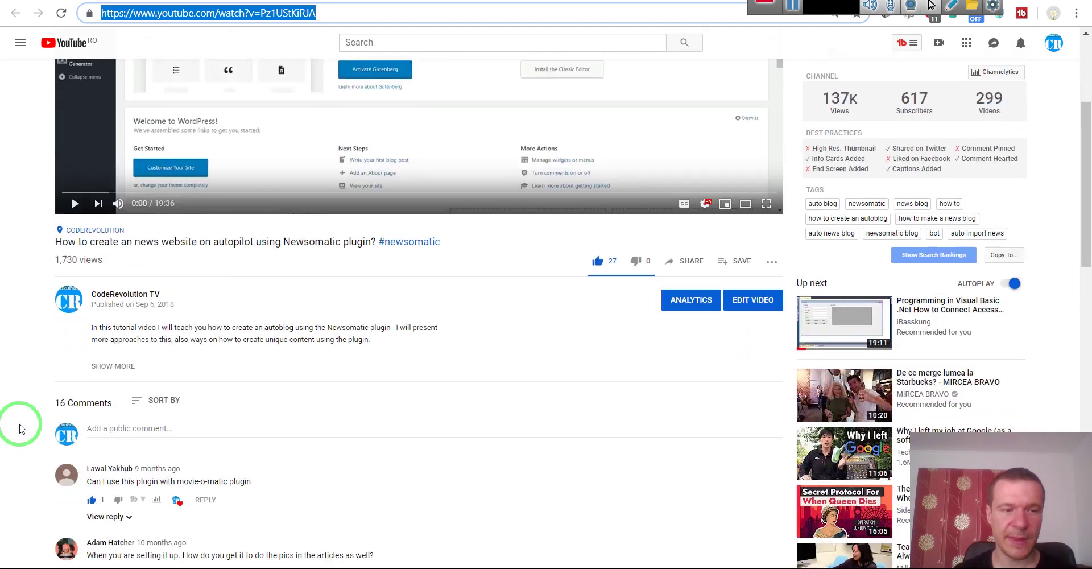
click(97, 361)
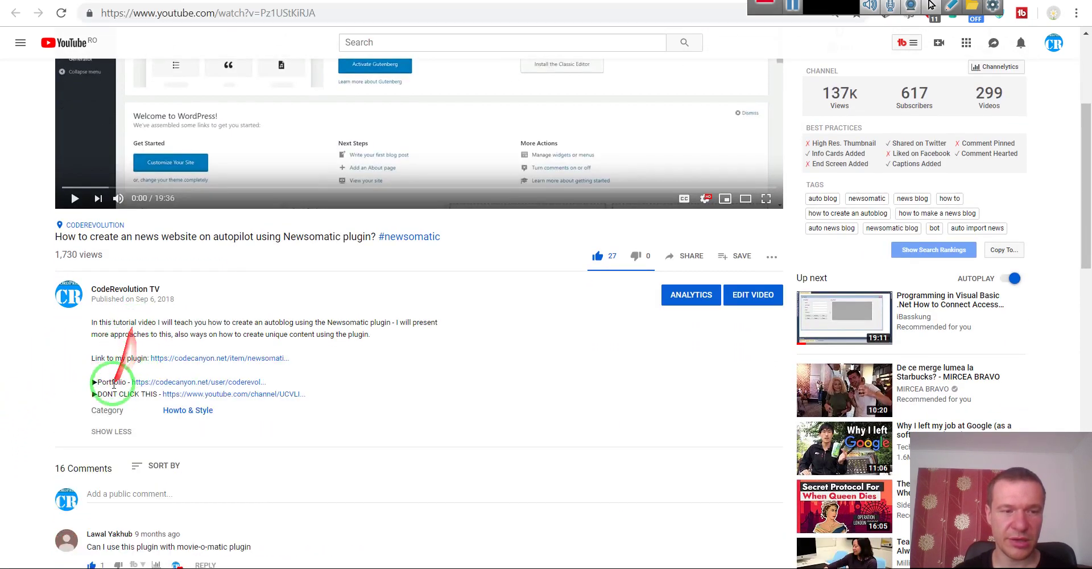
click(113, 433)
scroll(51, 398, up, 4)
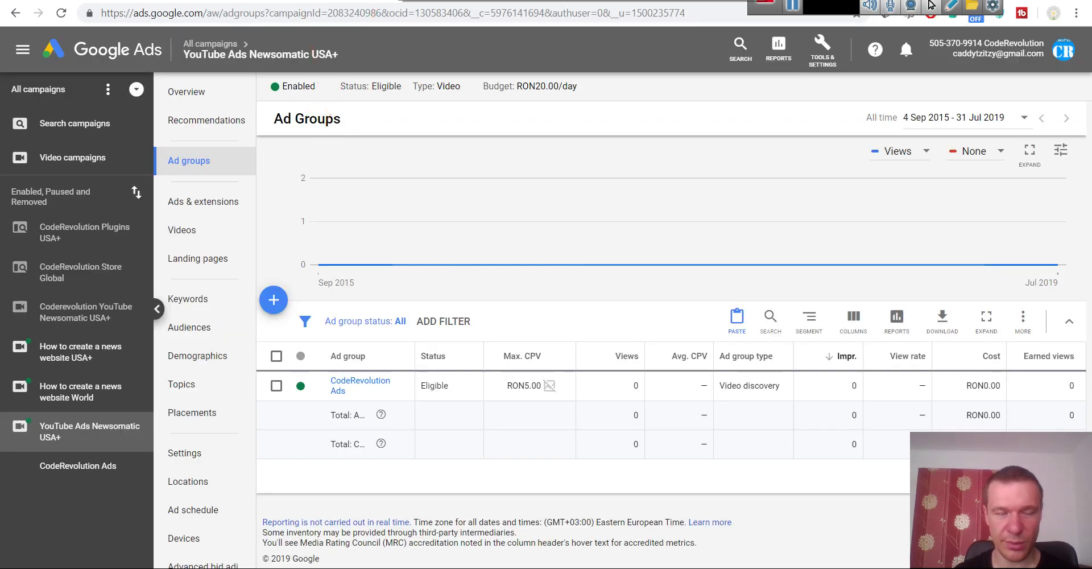
click(301, 37)
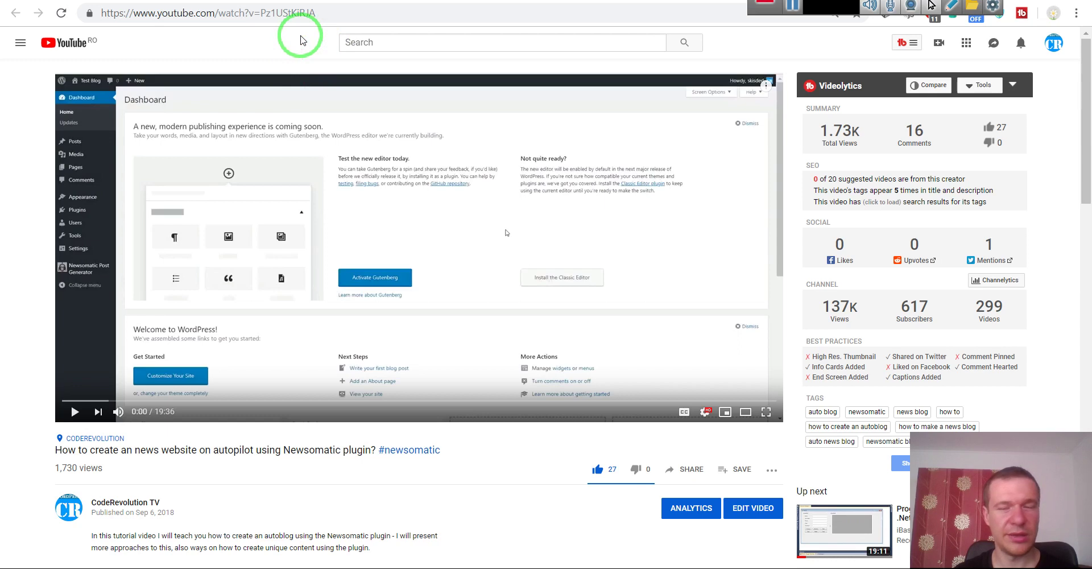